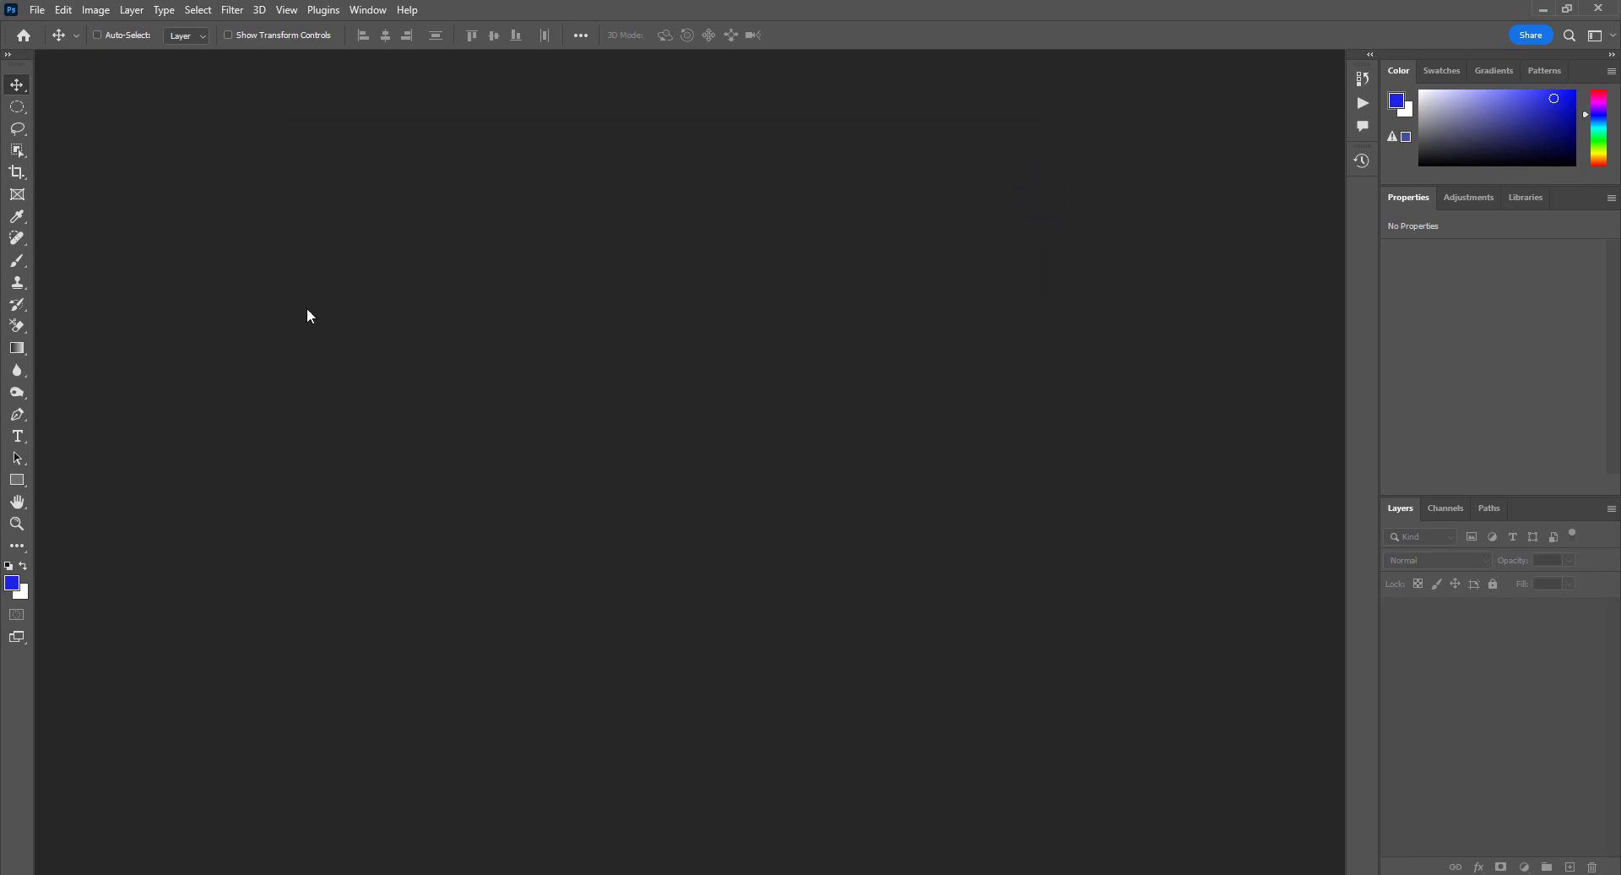
Step: Browse File Explorer to Desktop > Photo and open Akkas Editing-2.jpg in Photoshop
{"action": "key", "text": "super+e"}
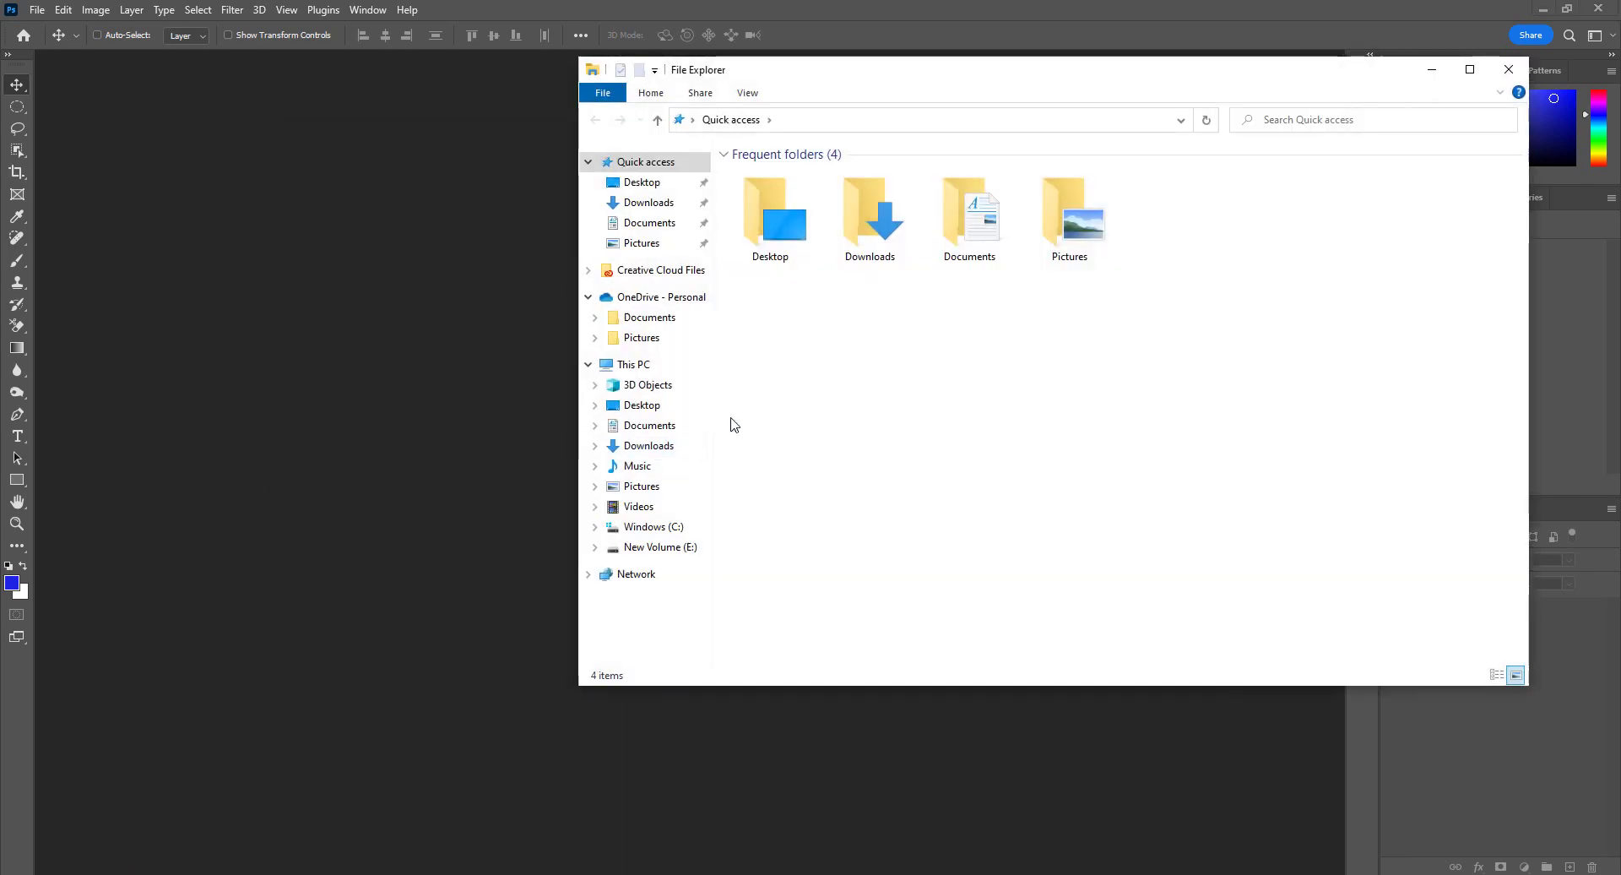
{"action": "double_click", "coordinate": [794, 275]}
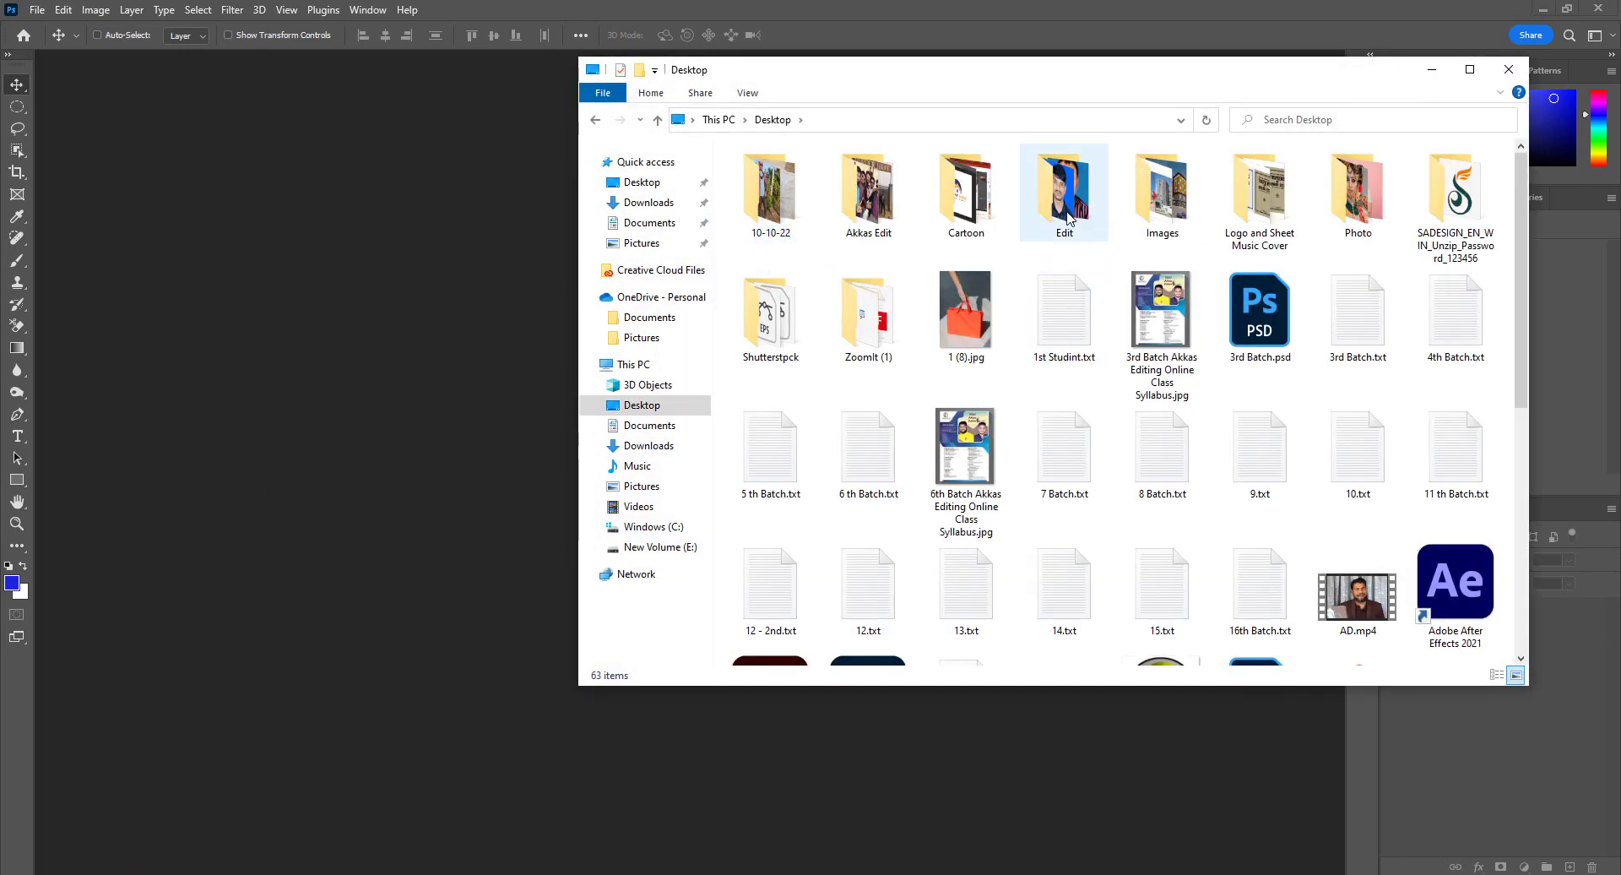
{"action": "left_click", "coordinate": [1348, 201]}
{"action": "double_click", "coordinate": [1348, 201]}
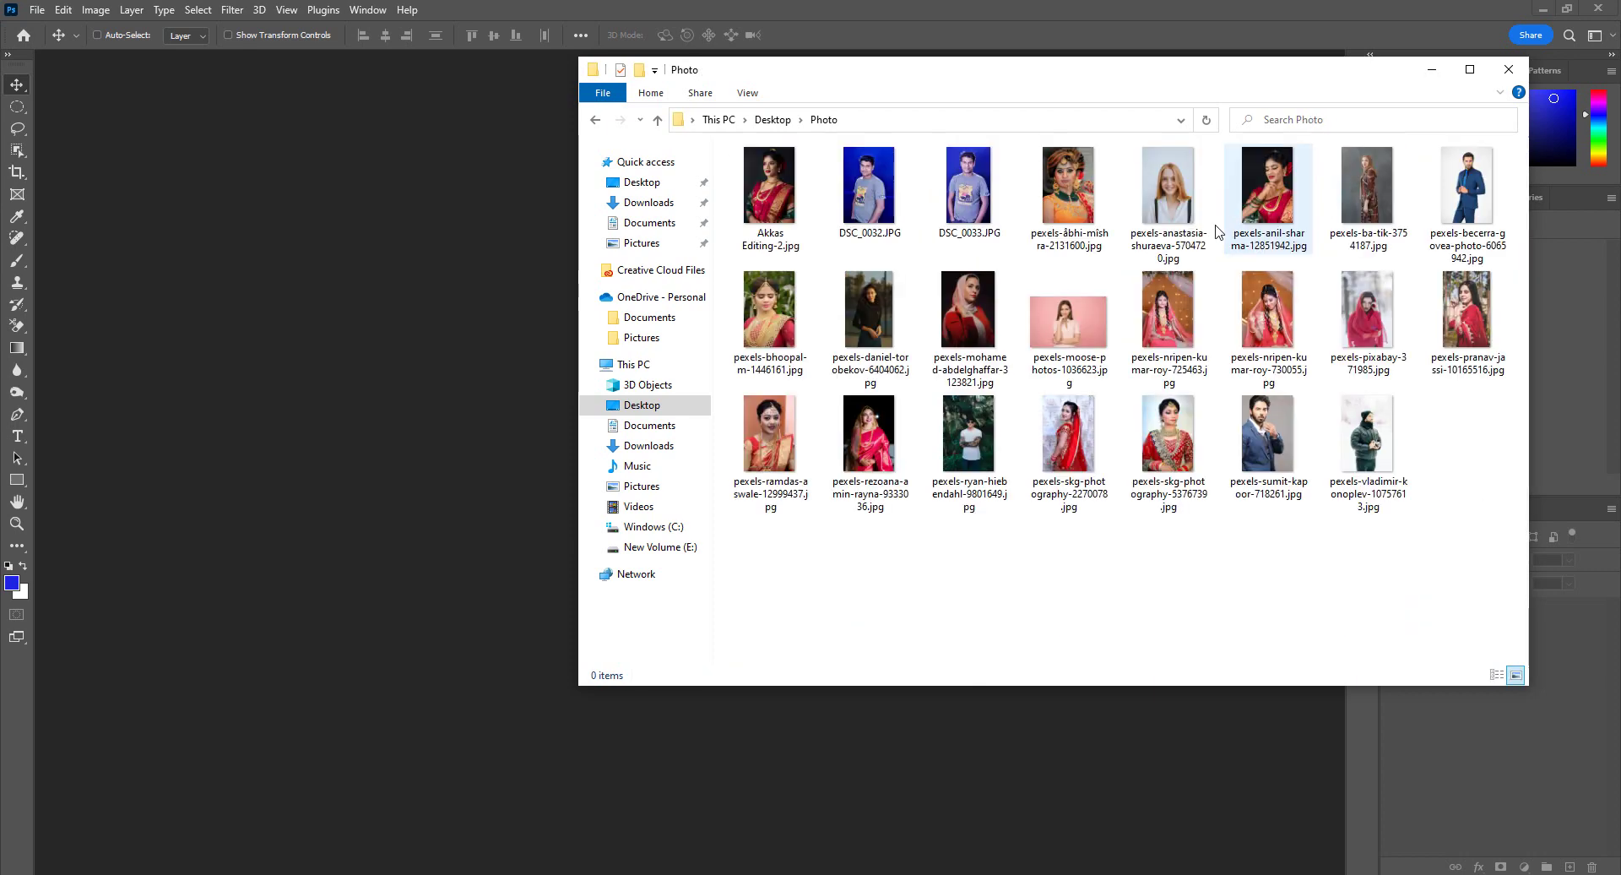
{"action": "double_click", "coordinate": [781, 202]}
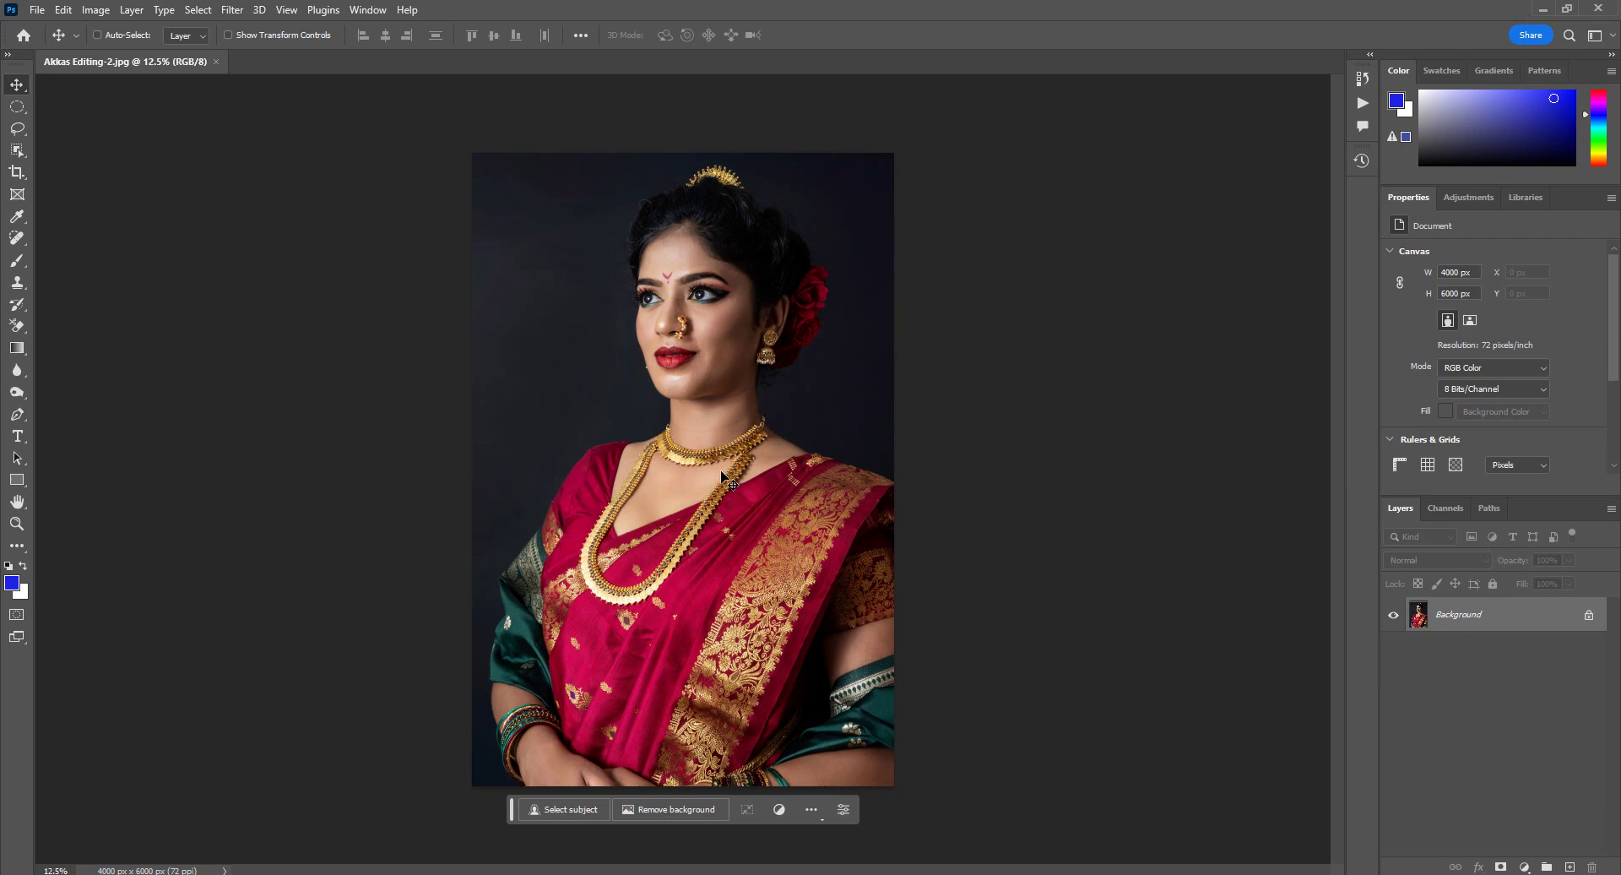
Step: Crop the head and shoulders with the 1.575 × 1.969 in, 300 ppi passport preset
{"action": "key", "text": "c"}
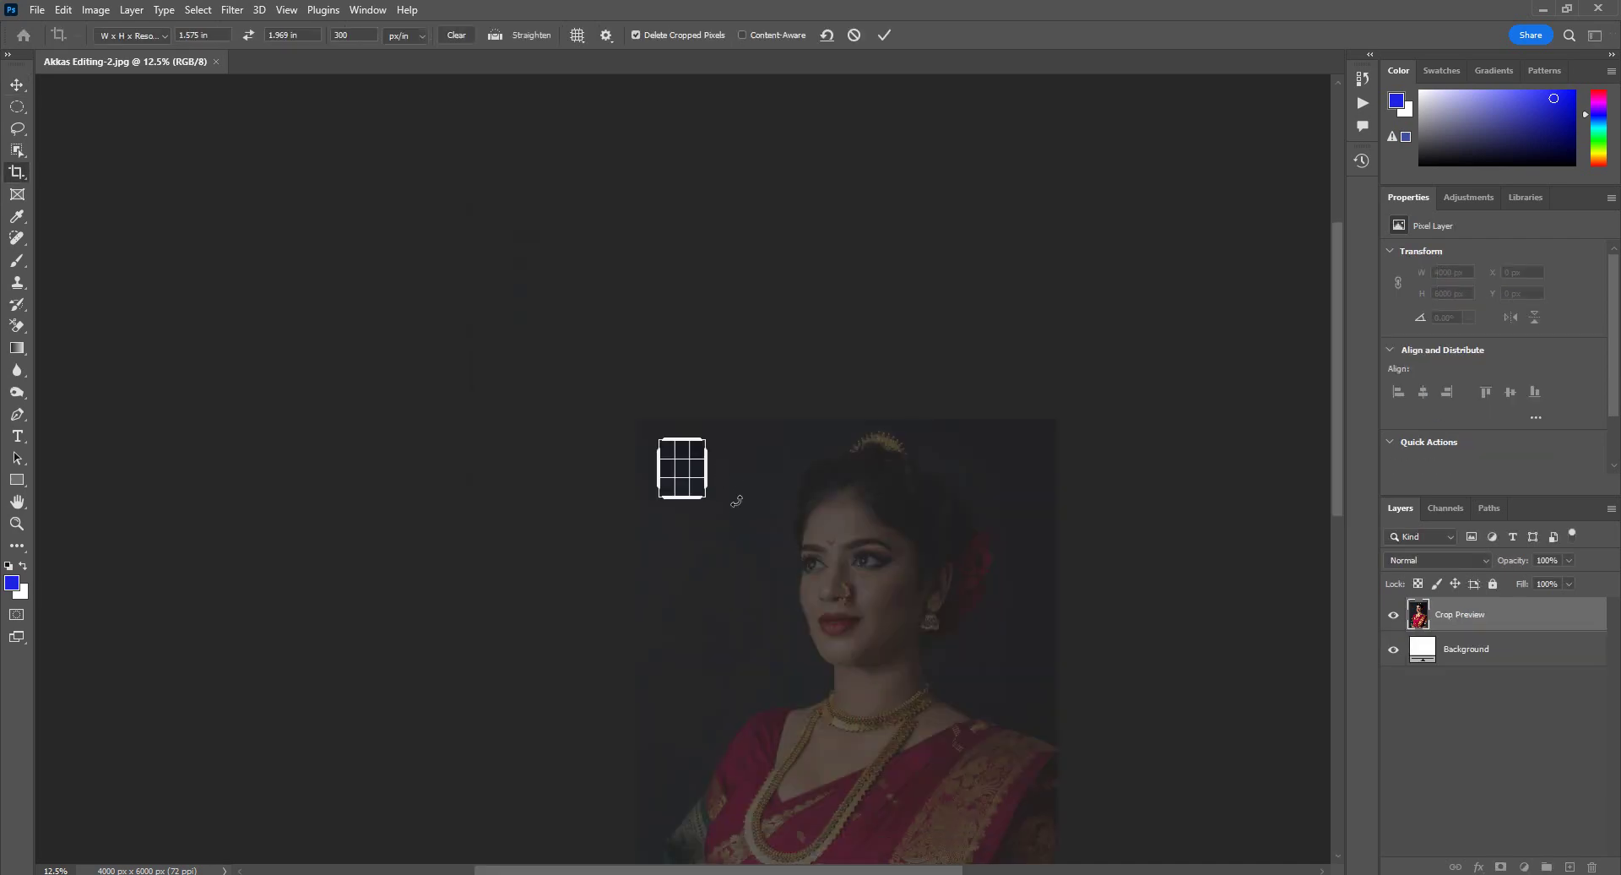
{"action": "left_click_drag", "start_coordinate": [706, 498], "coordinate": [836, 658]}
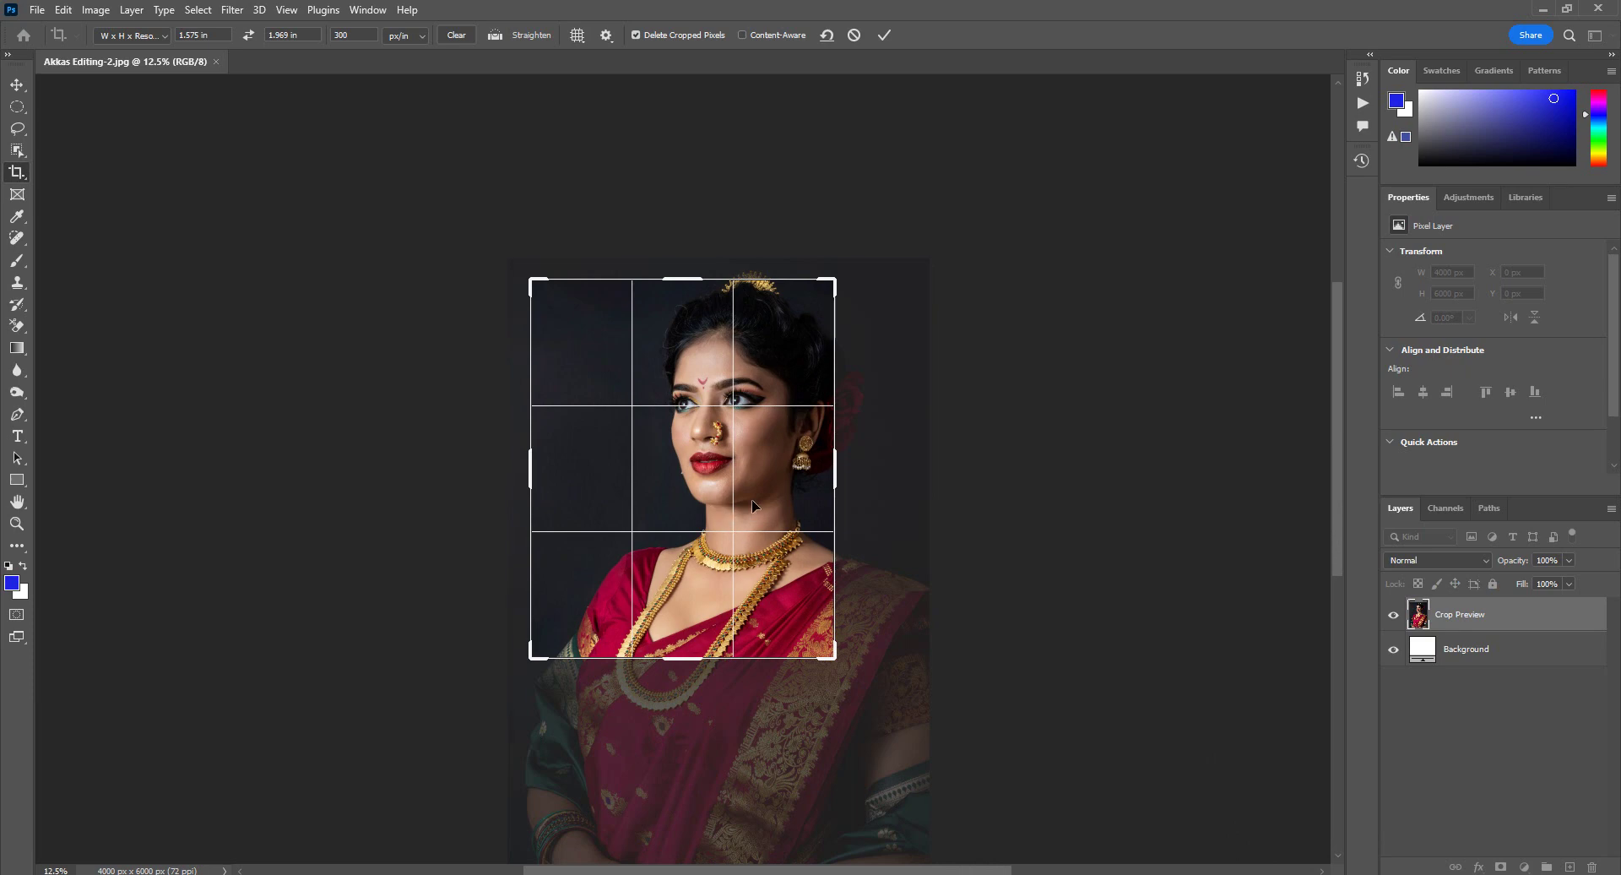
{"action": "left_click_drag", "start_coordinate": [754, 505], "coordinate": [726, 523]}
{"action": "key", "text": "Escape"}
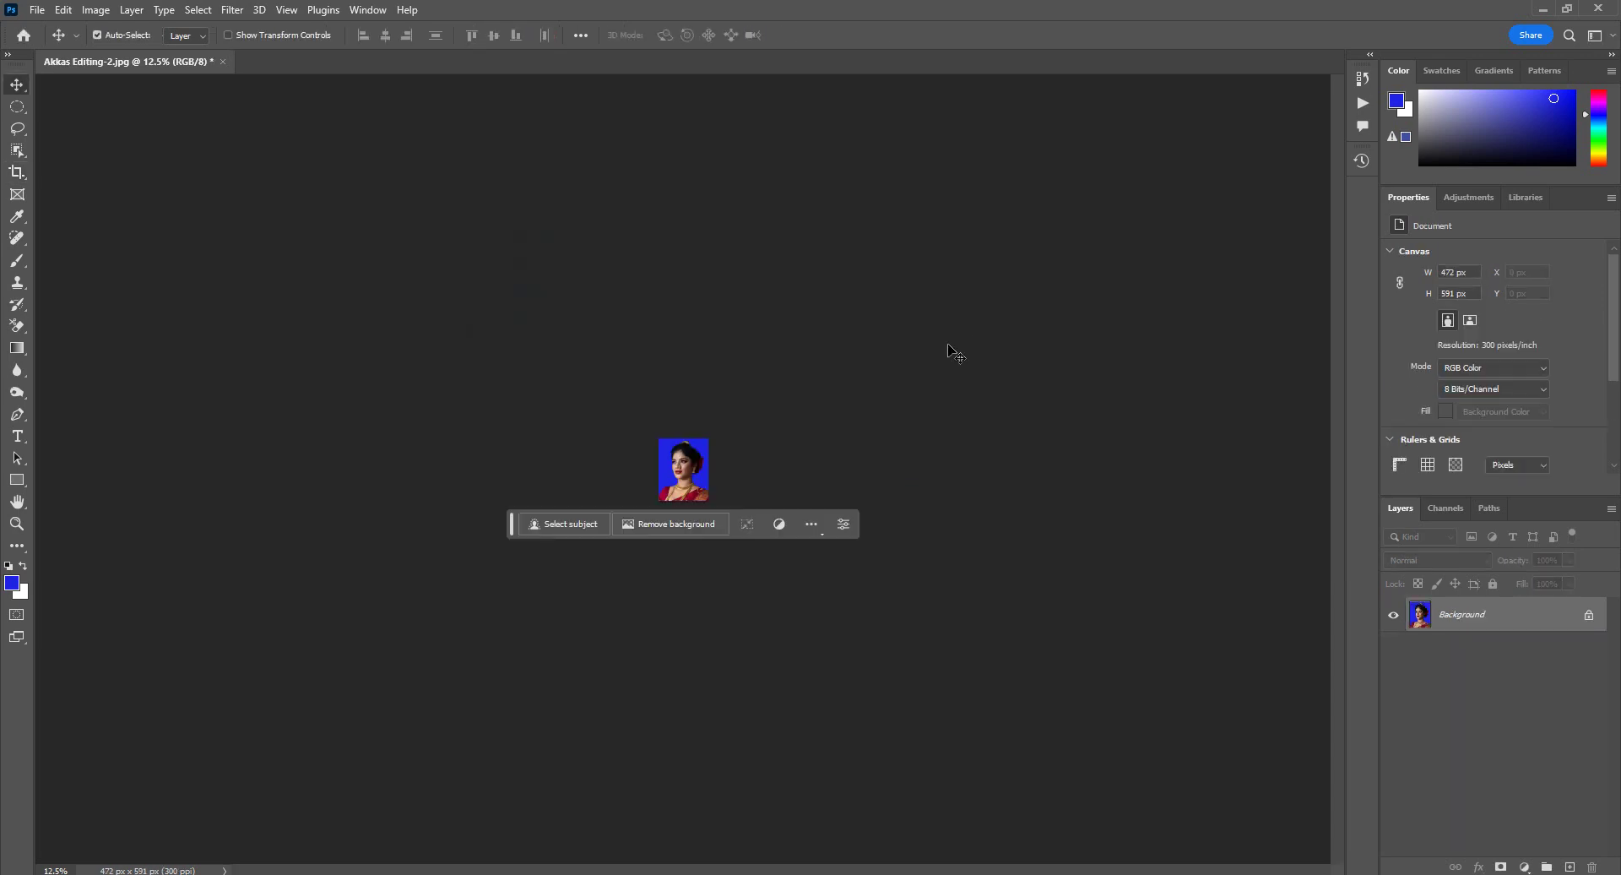
Step: View the cropped photo at 100% and bring up the File > Automate submenu
{"action": "key", "text": "ctrl+1"}
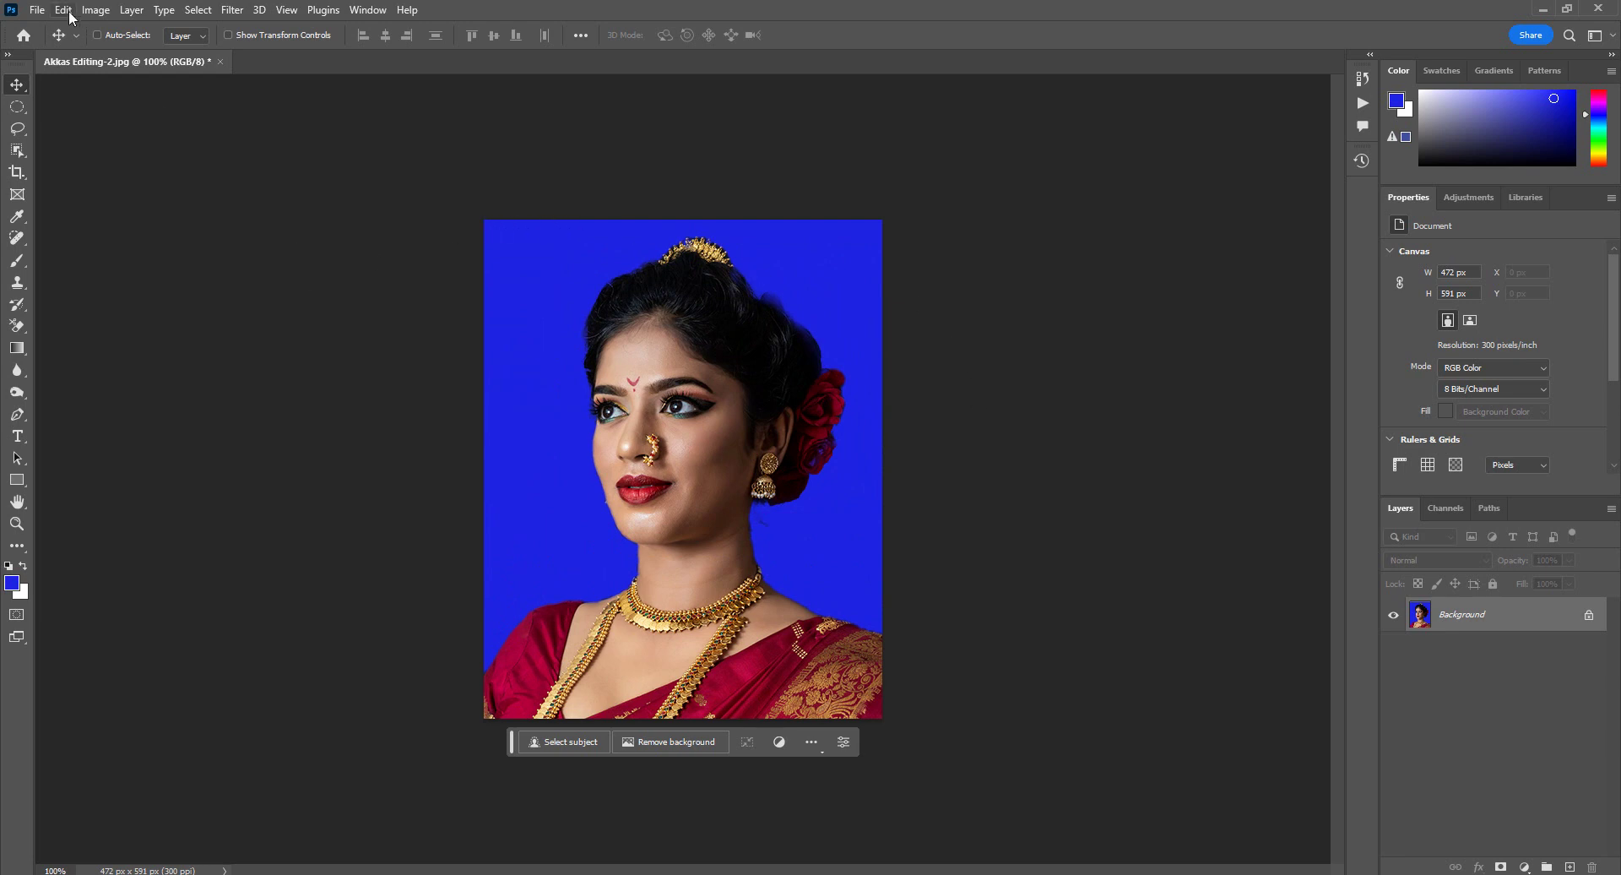
{"action": "left_click", "coordinate": [38, 10]}
{"action": "mouse_move", "coordinate": [117, 441]}
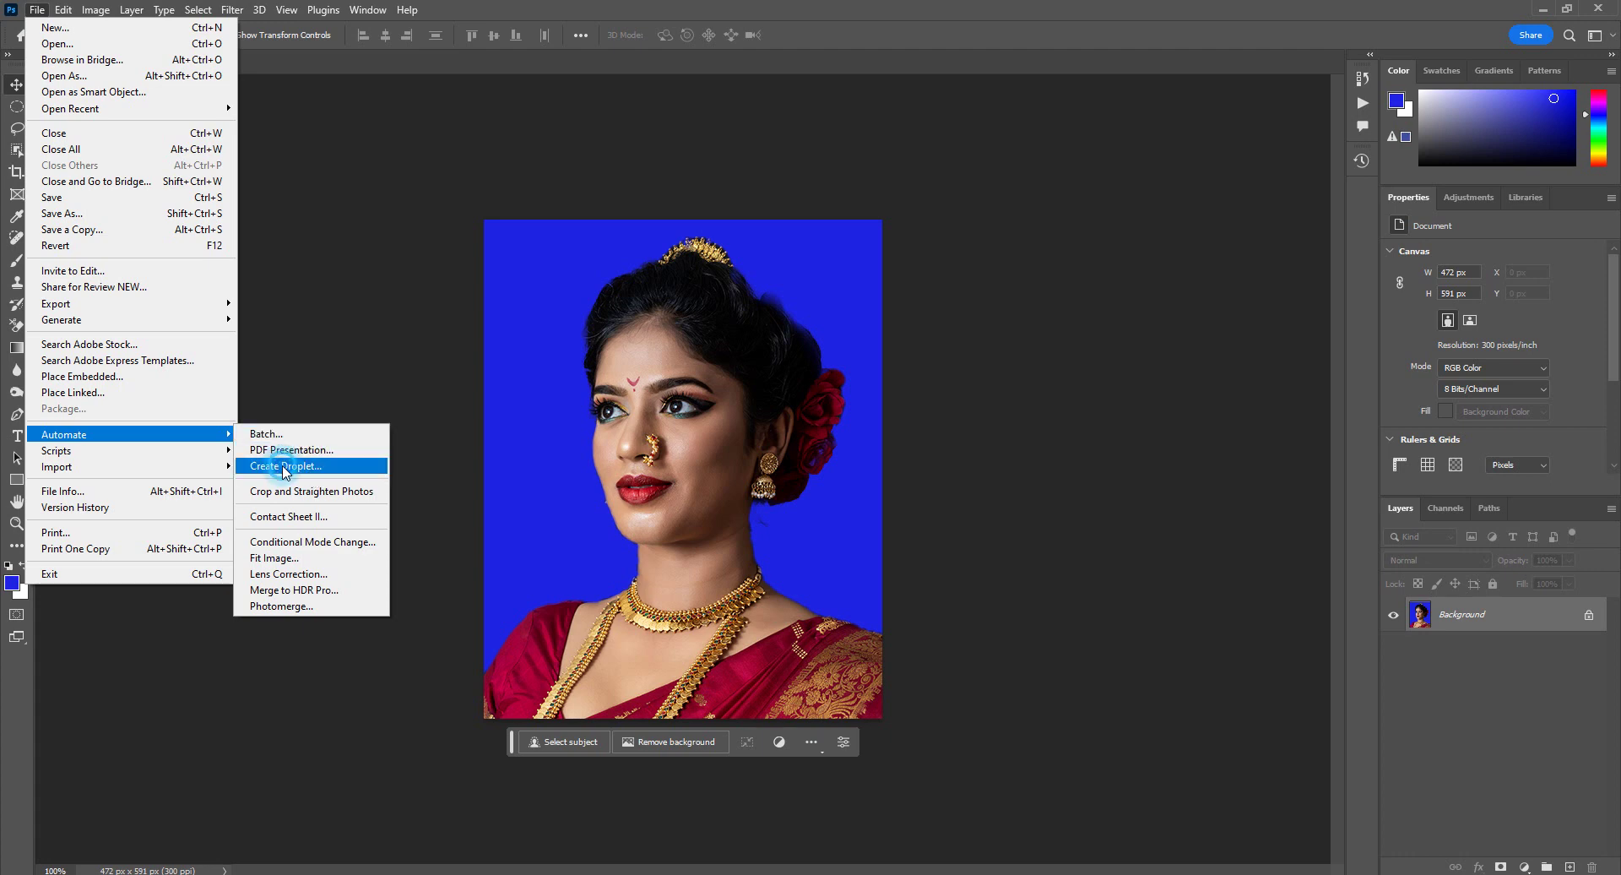
Step: Start a new droplet and browse Desktop folders for its save location, abandoning the first attempt
{"action": "left_click", "coordinate": [285, 467]}
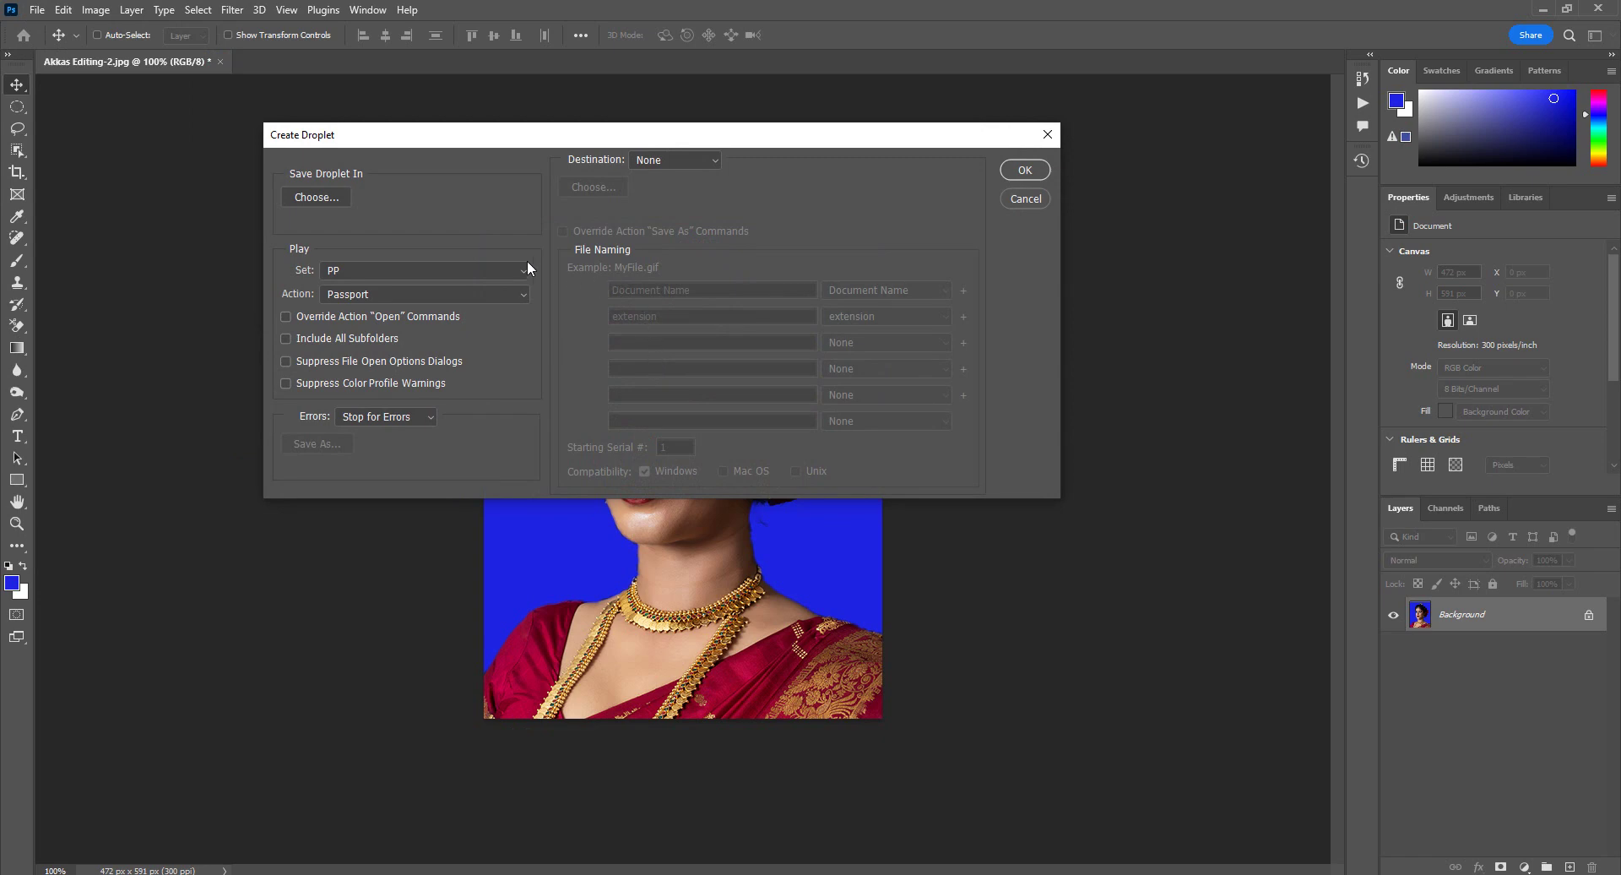
{"action": "left_click", "coordinate": [330, 196]}
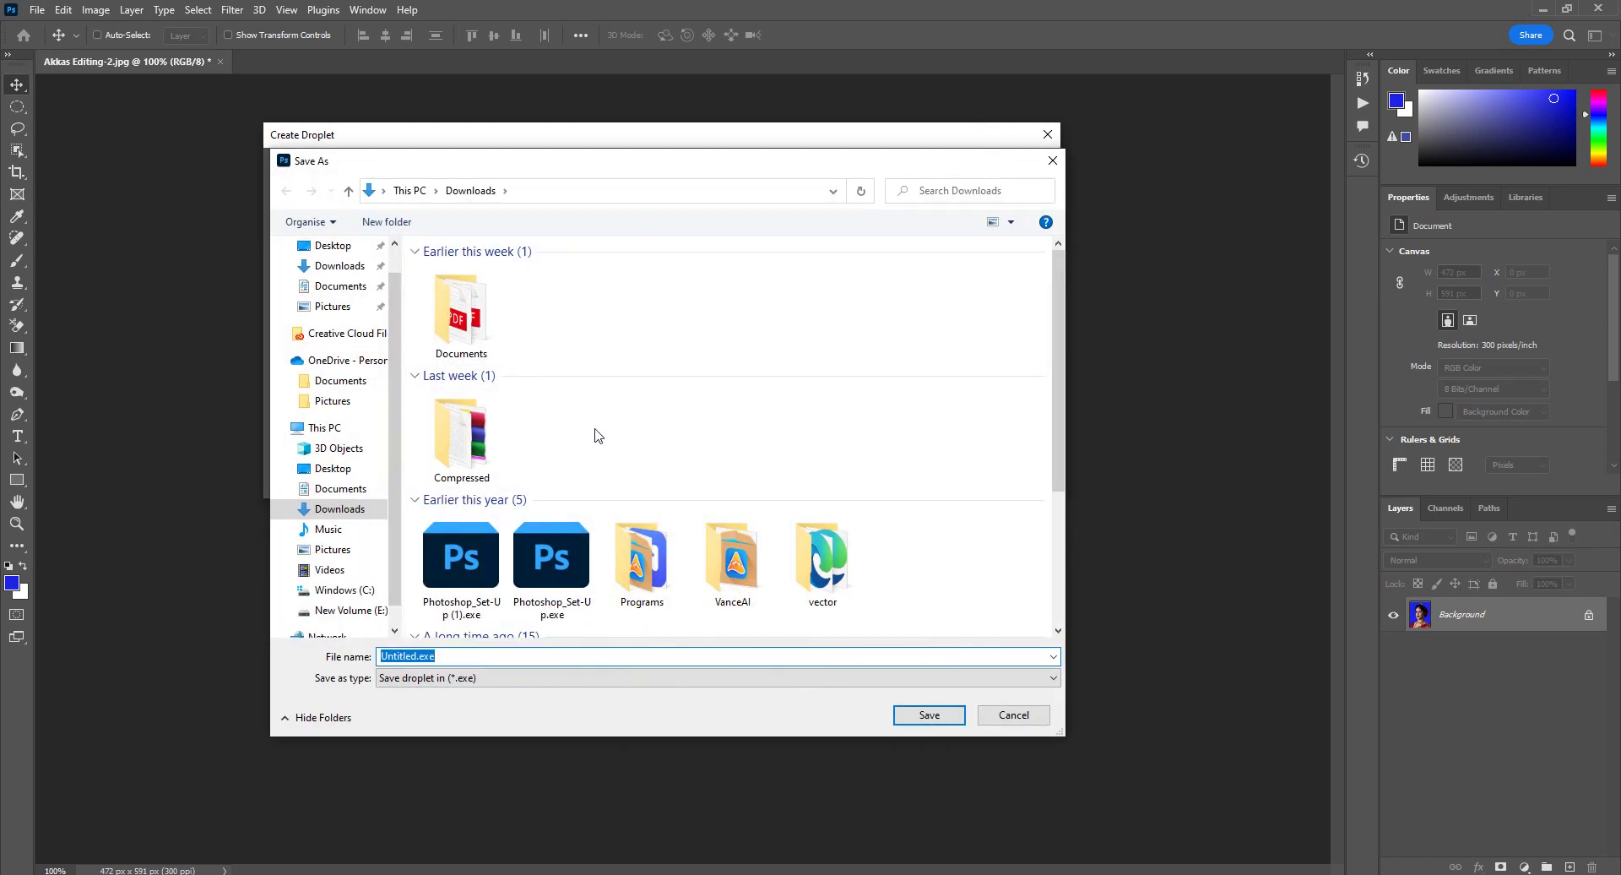
{"action": "left_click", "coordinate": [333, 245]}
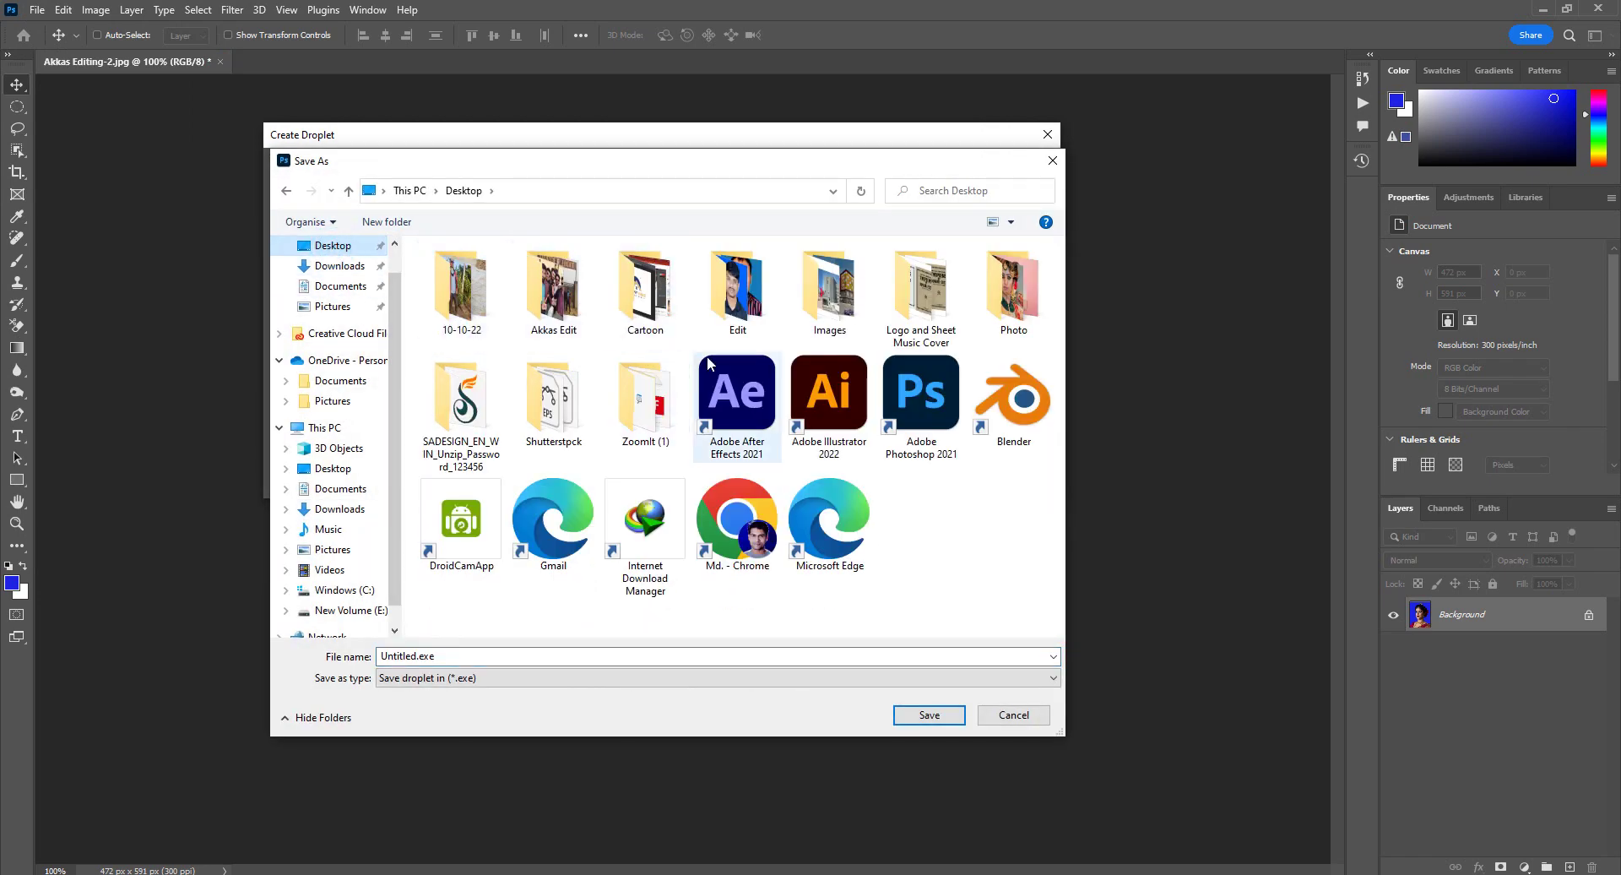
{"action": "double_click", "coordinate": [735, 300]}
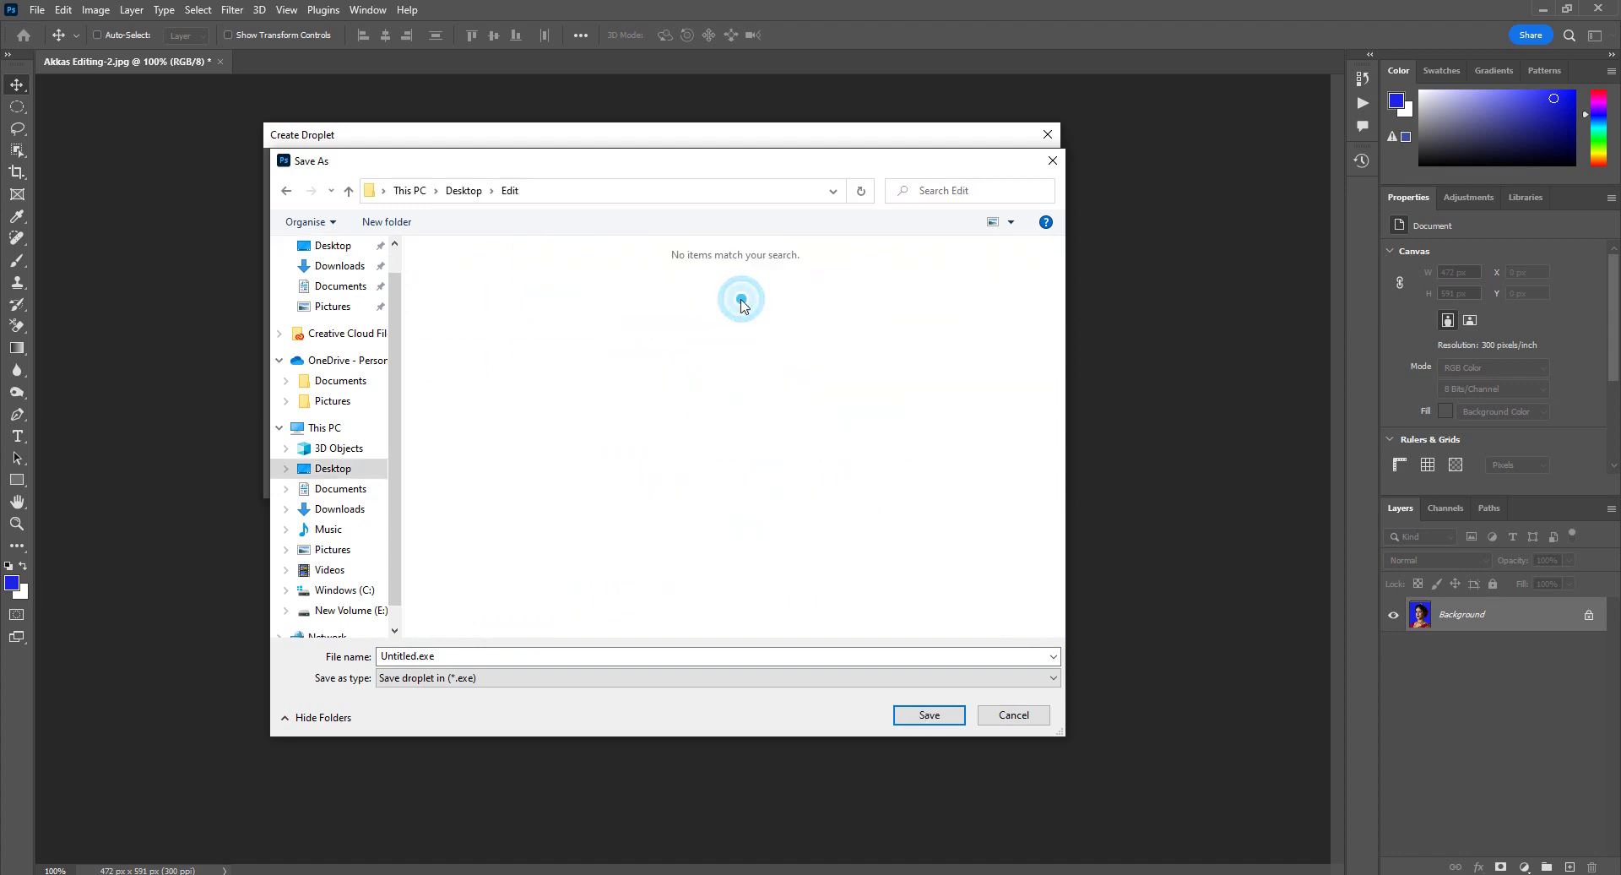
{"action": "left_click", "coordinate": [286, 191]}
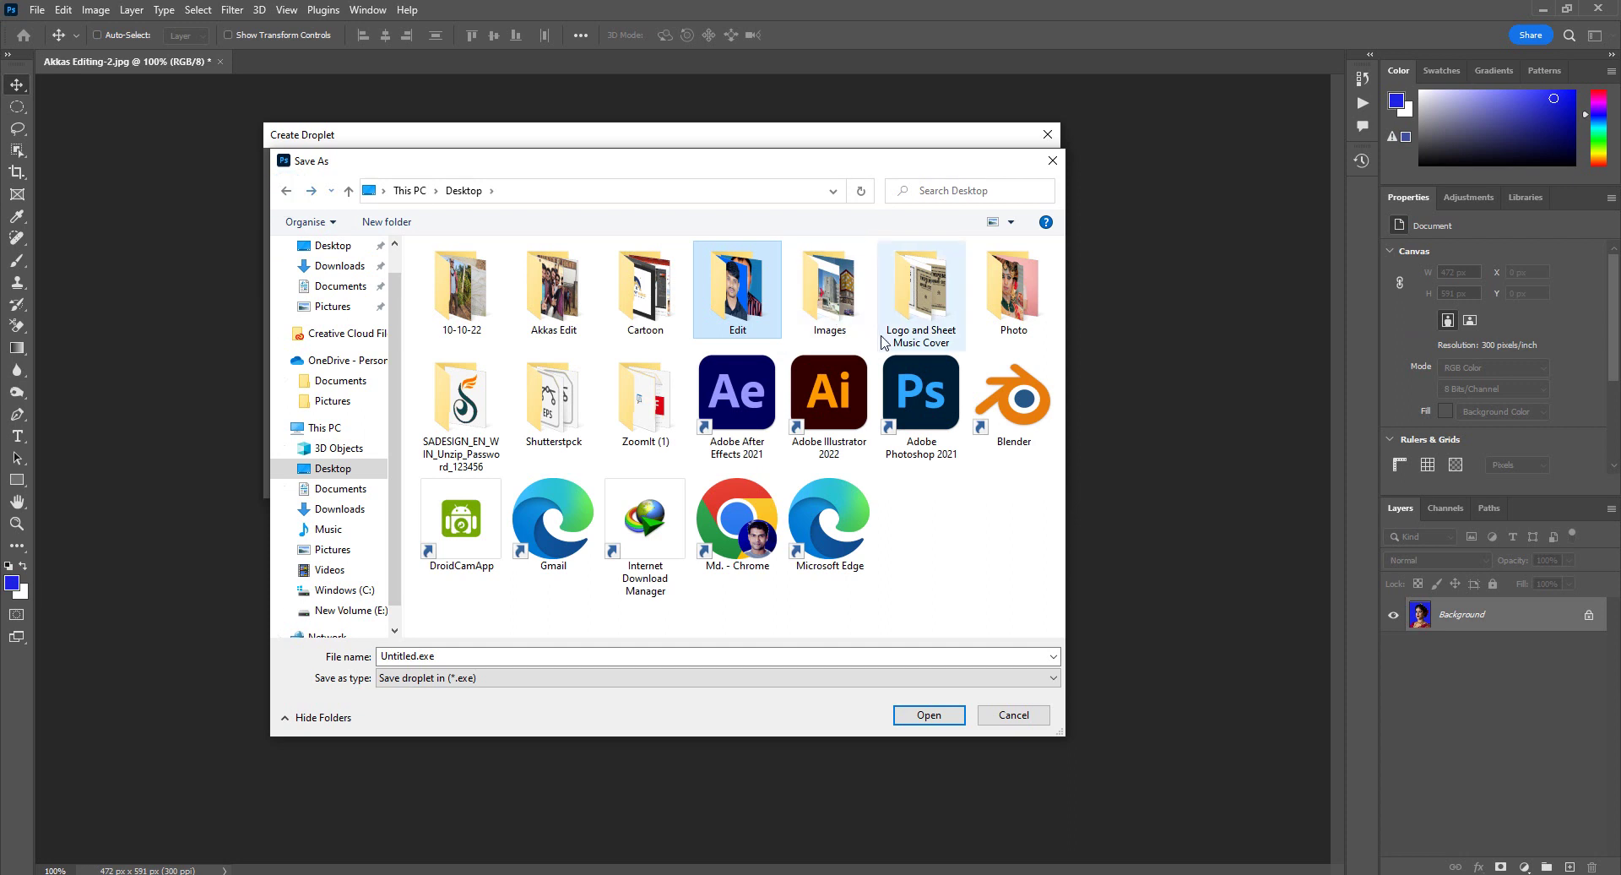
{"action": "left_click", "coordinate": [1007, 329]}
{"action": "left_click", "coordinate": [928, 715]}
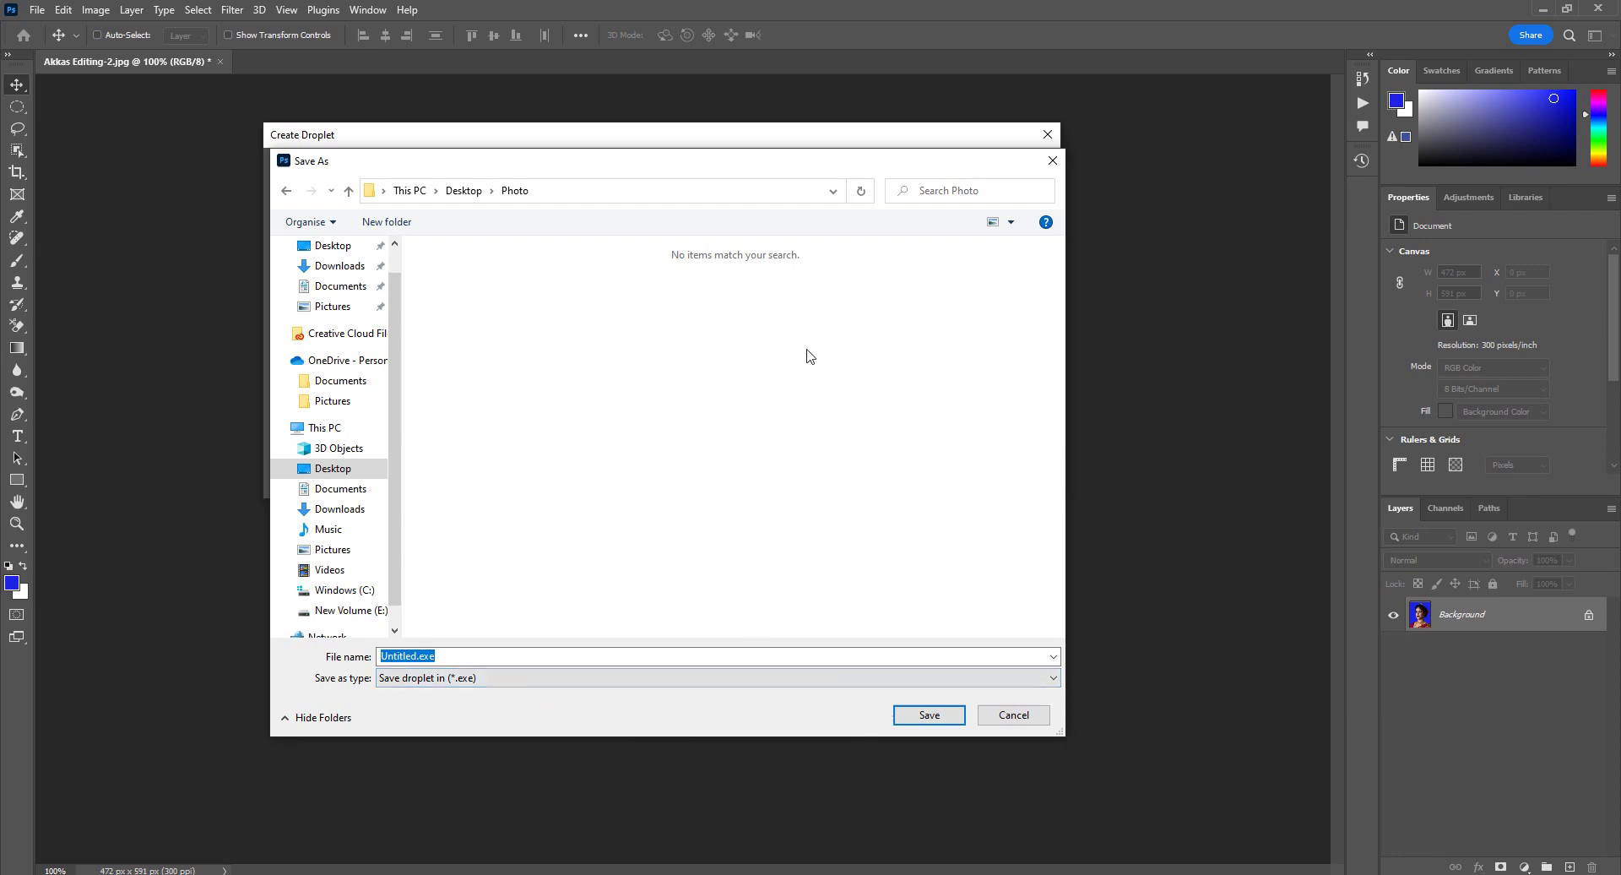
{"action": "left_click", "coordinate": [1052, 162]}
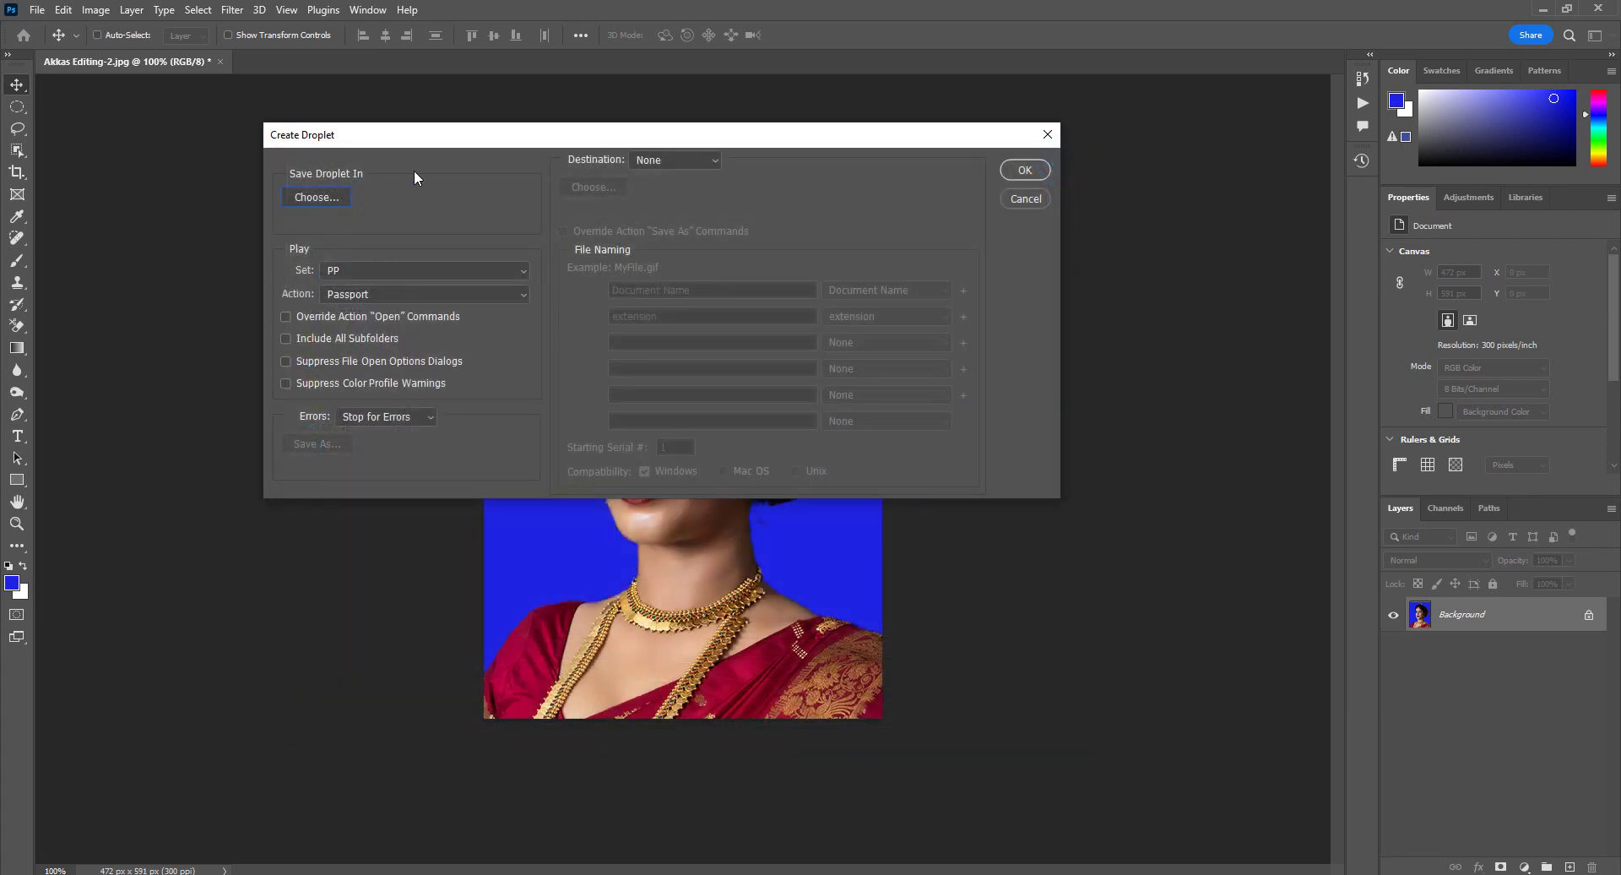
Step: Save the droplet as Untitled.exe in the Desktop's Edit folder
{"action": "left_click", "coordinate": [318, 198]}
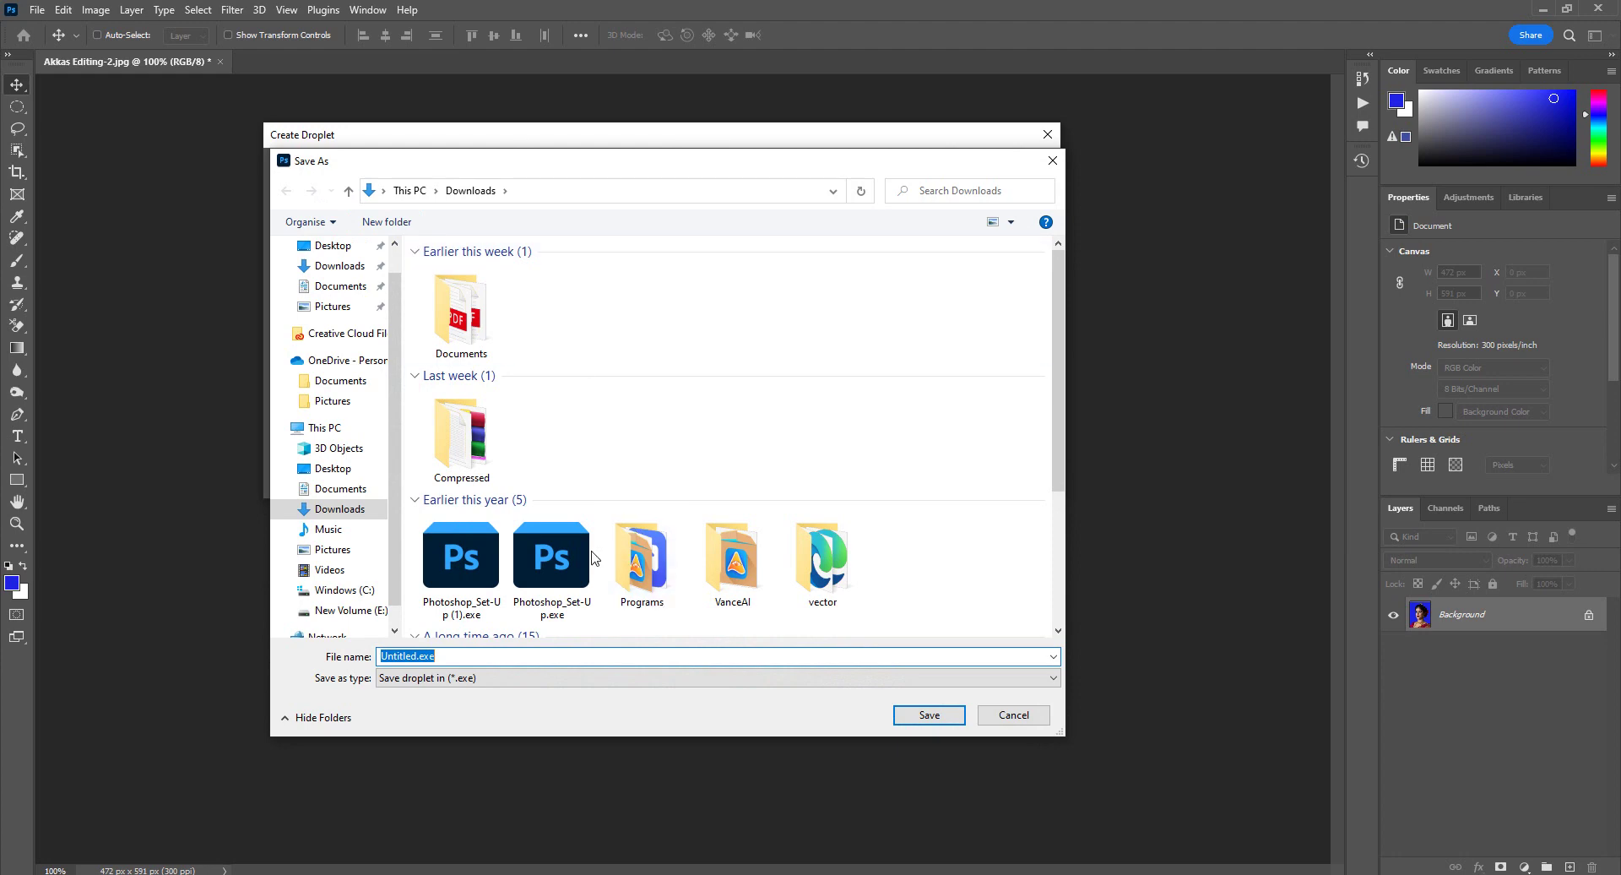
{"action": "left_click", "coordinate": [333, 246]}
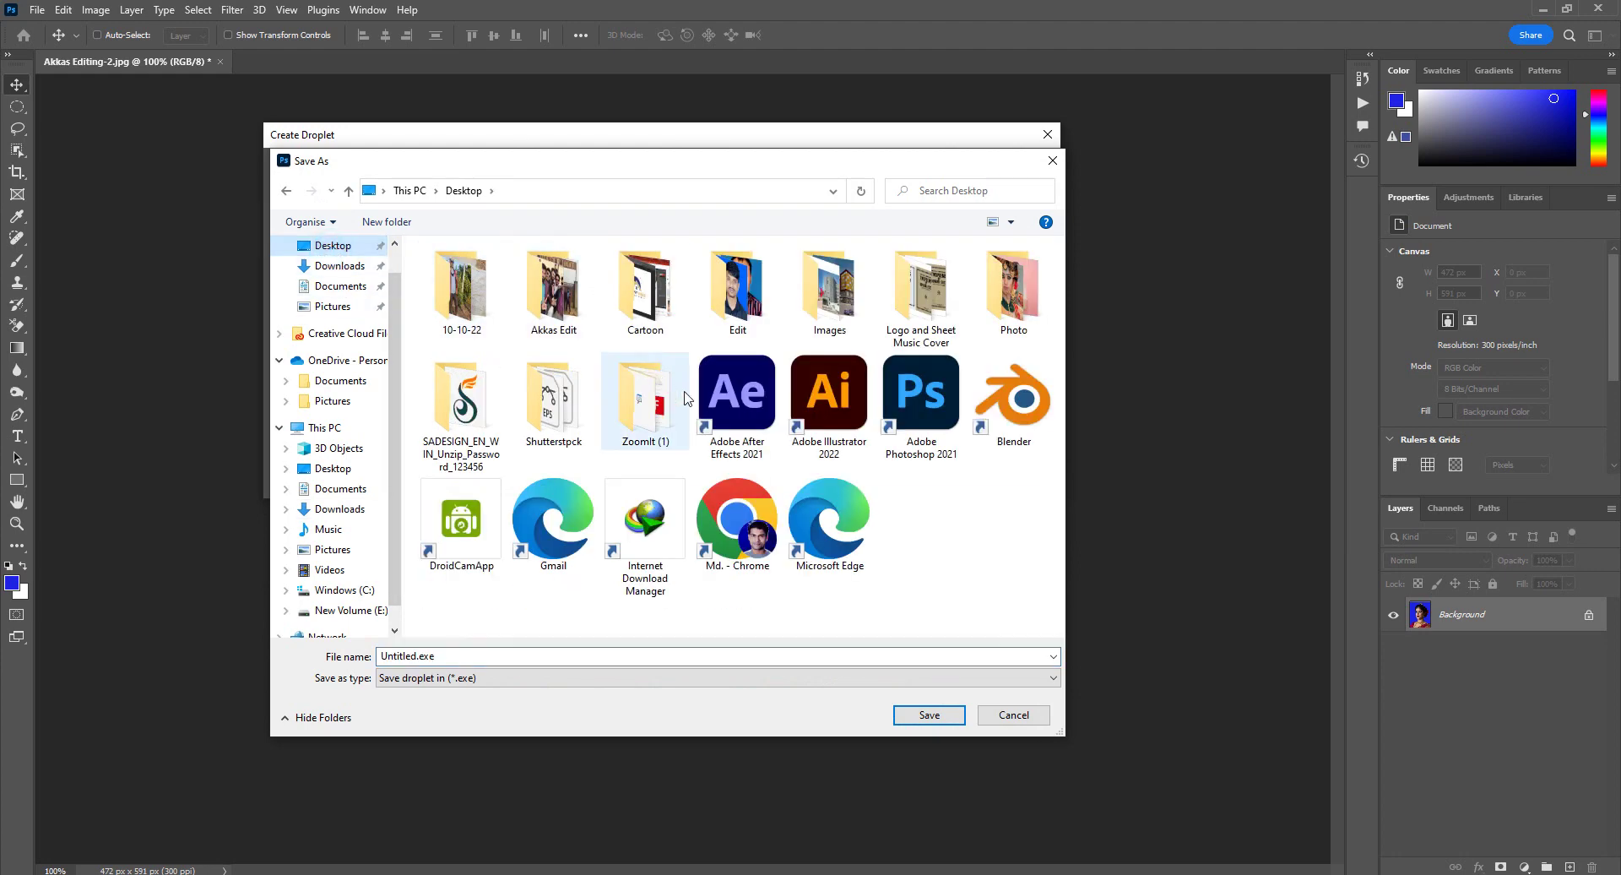
{"action": "left_click", "coordinate": [736, 288]}
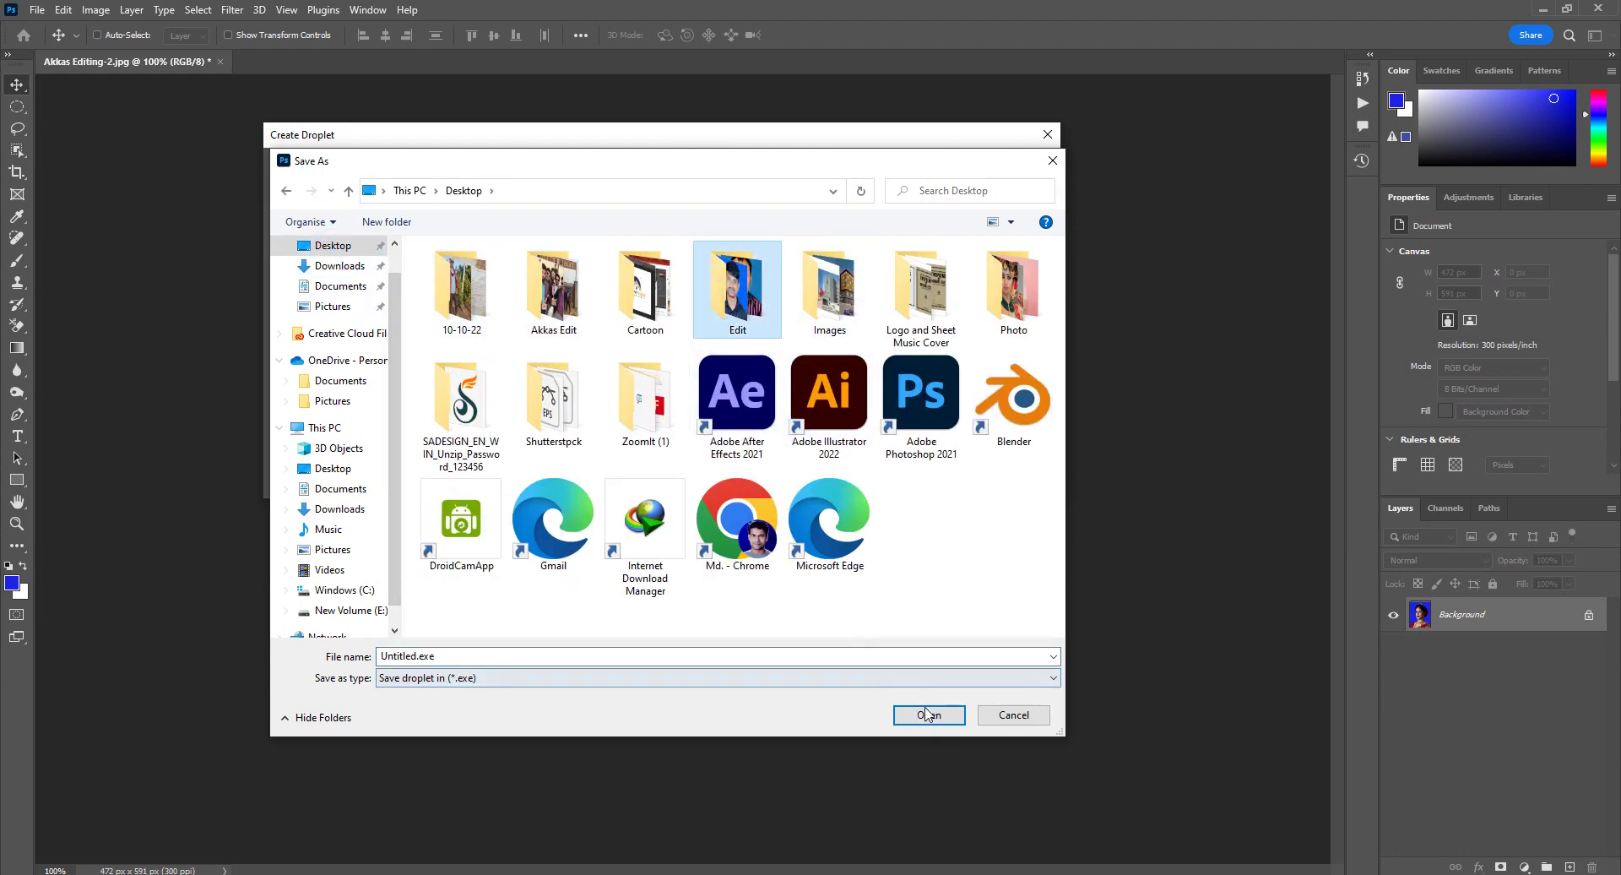
{"action": "left_click", "coordinate": [927, 715]}
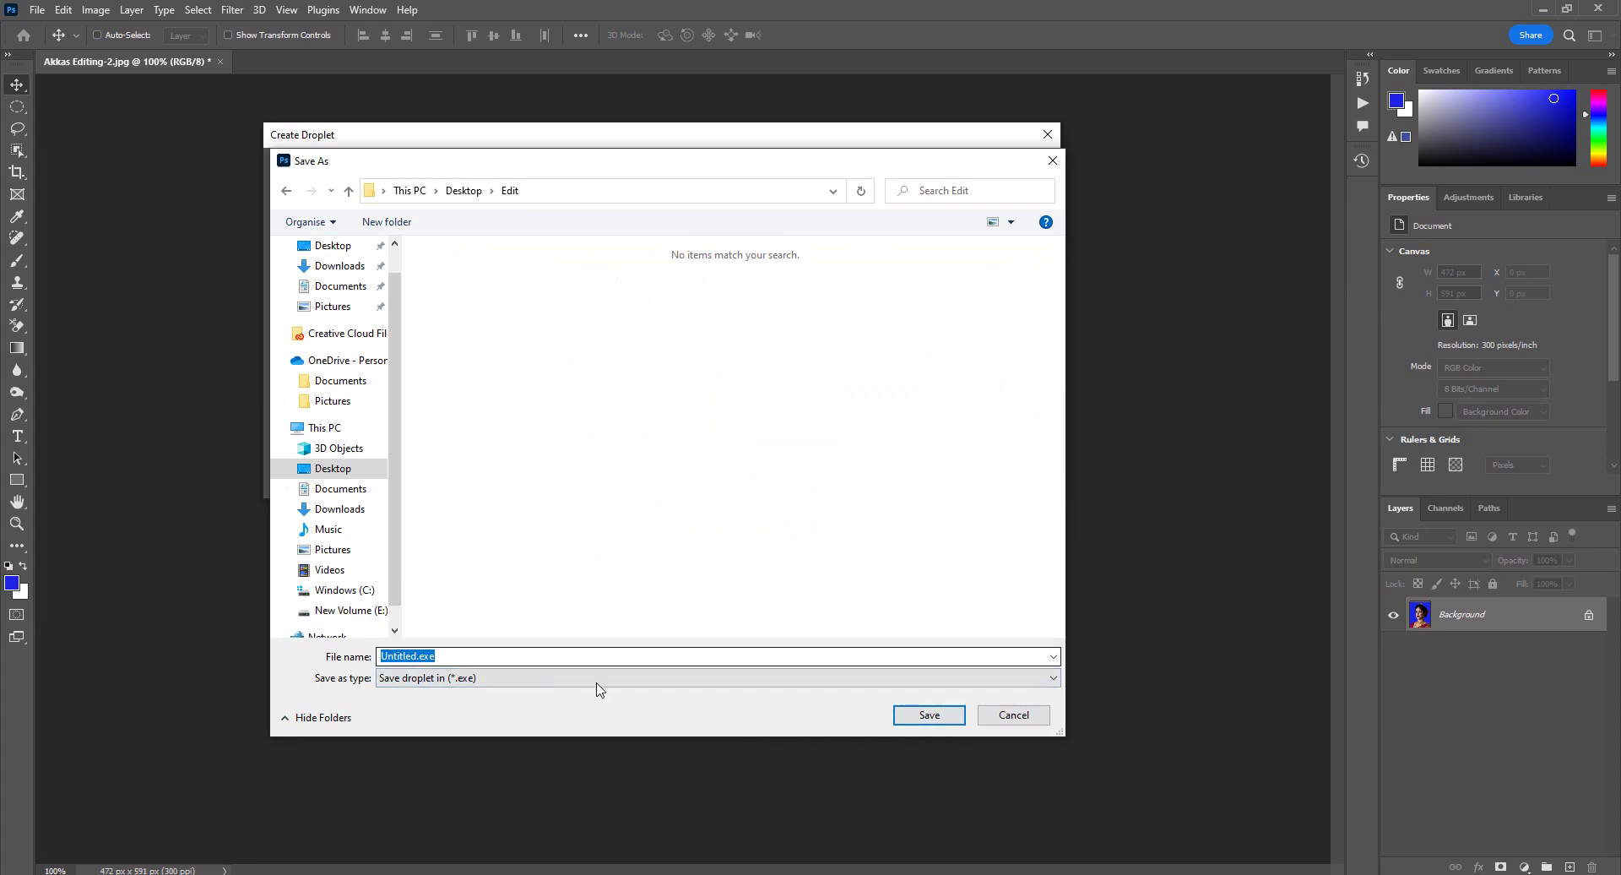
{"action": "left_click", "coordinate": [929, 714]}
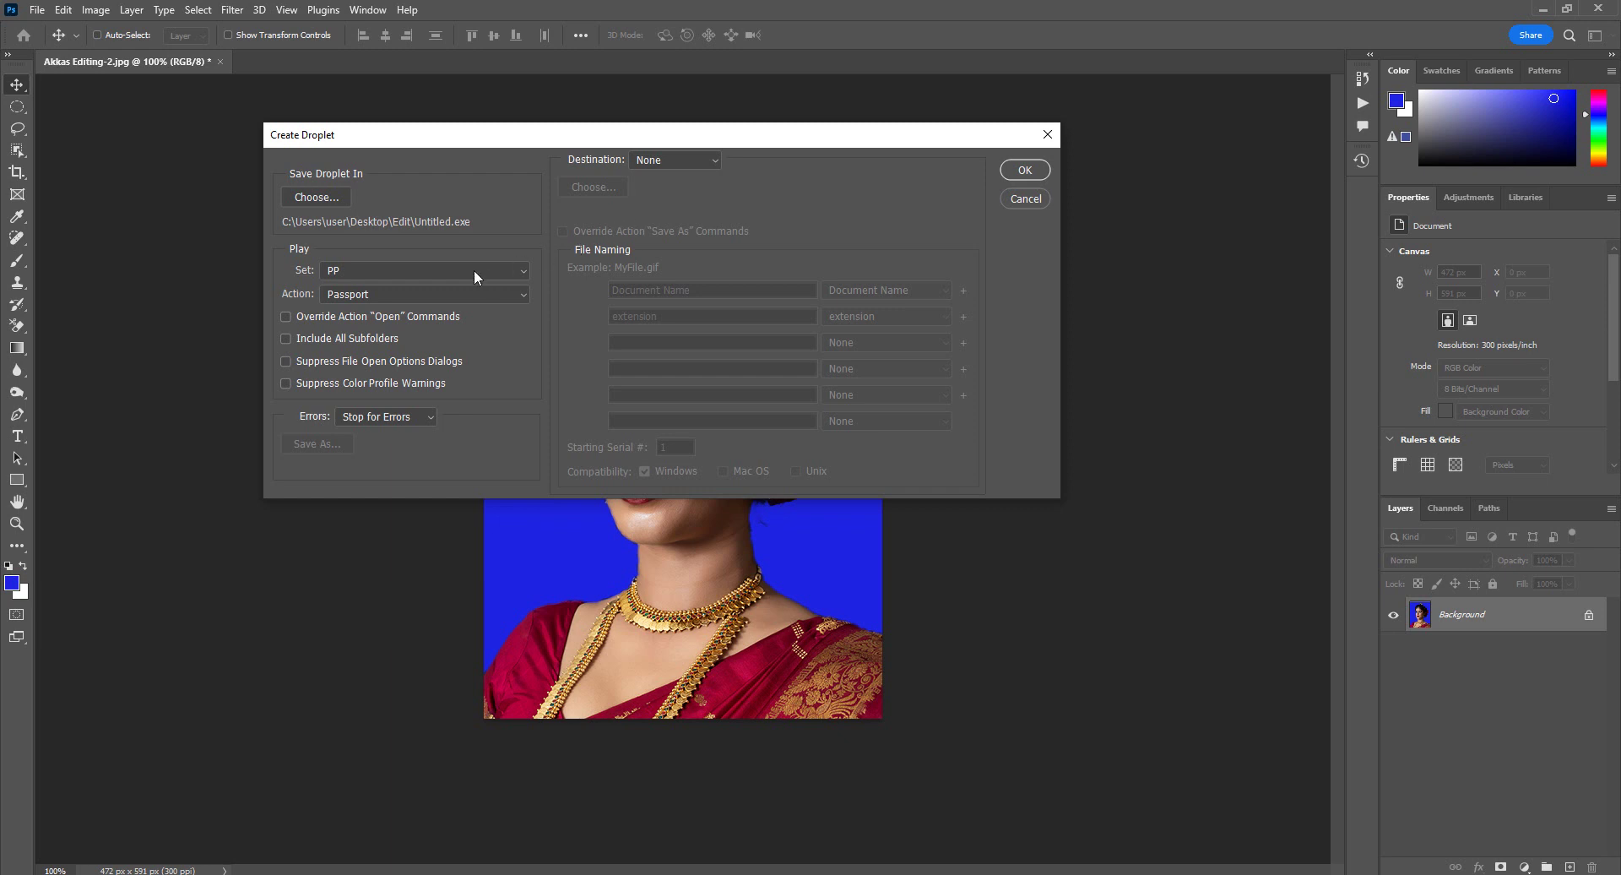
Step: Make the droplet suppress the action's file-open options and output to a folder
{"action": "left_click", "coordinate": [291, 314]}
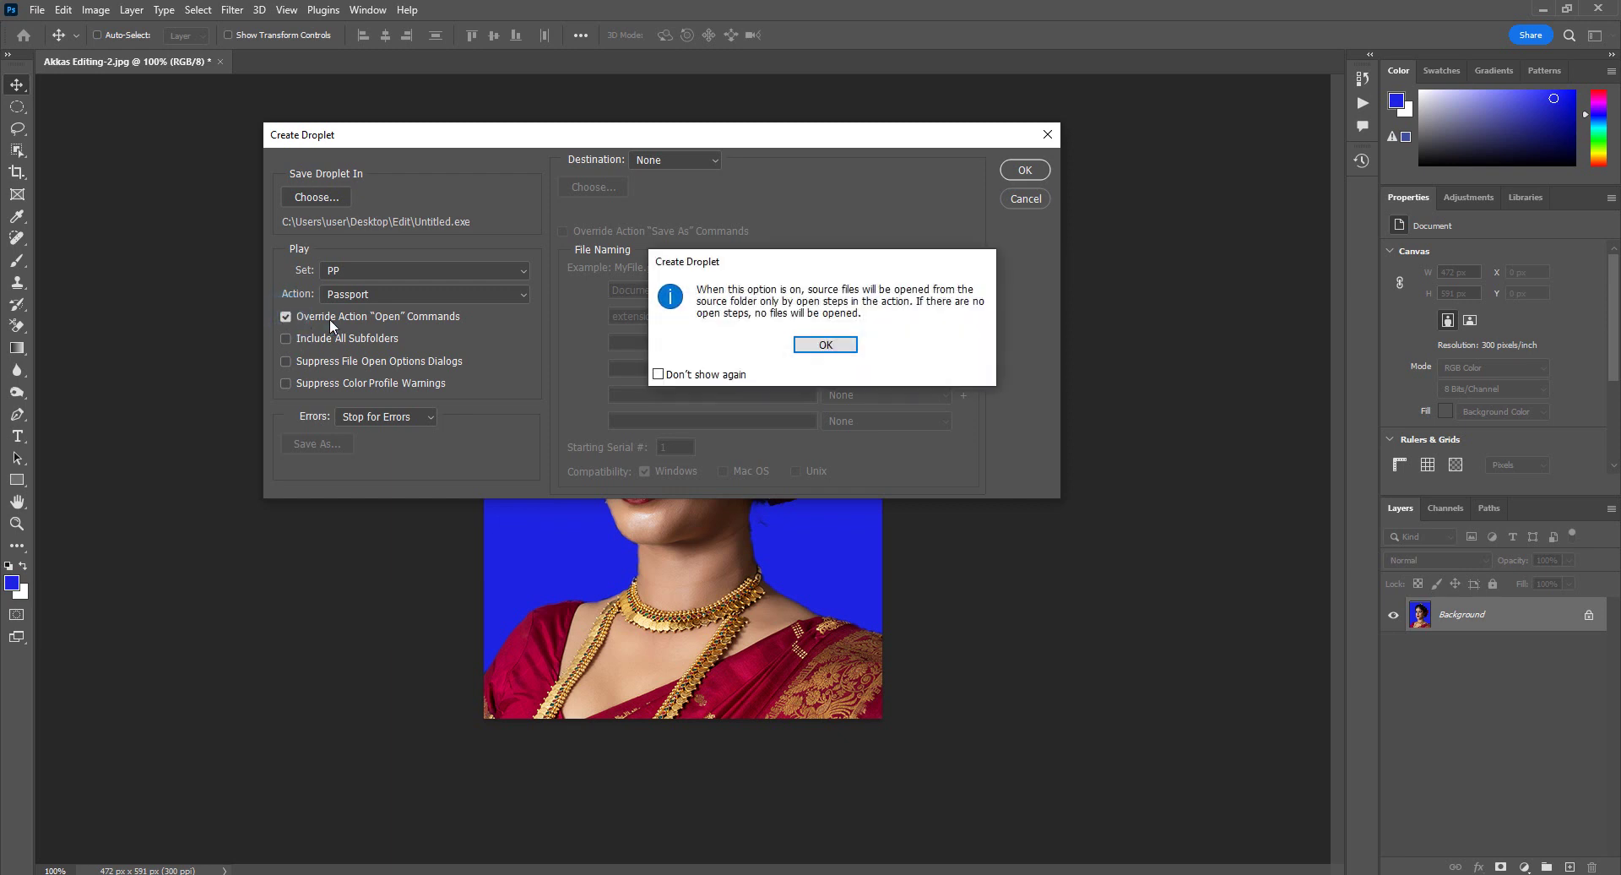
{"action": "left_click", "coordinate": [835, 343]}
{"action": "left_click", "coordinate": [672, 160]}
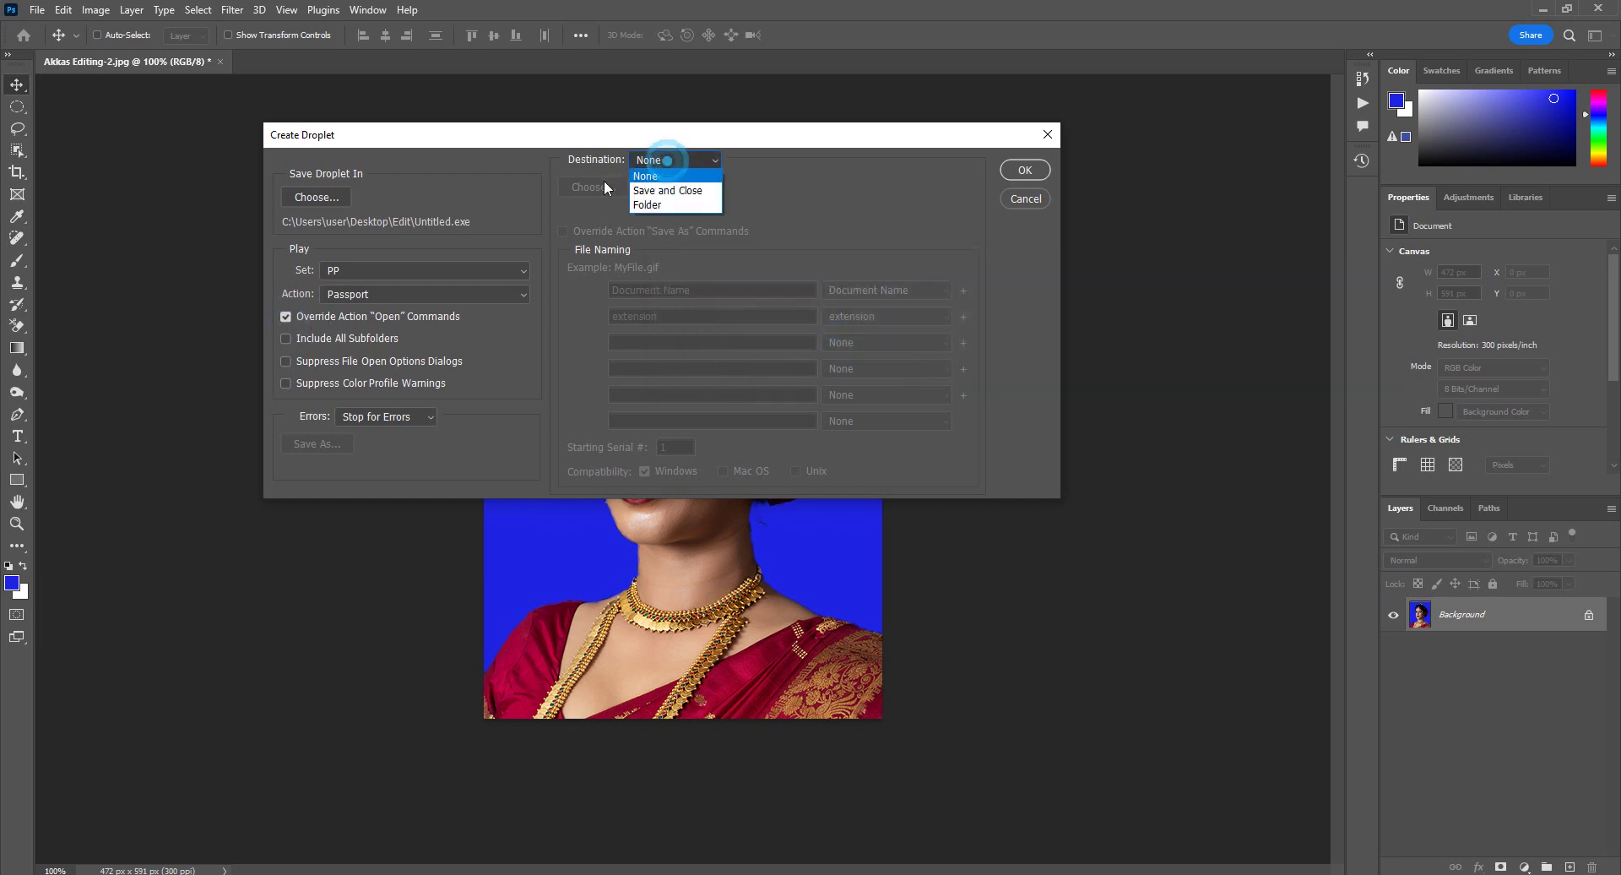
{"action": "left_click", "coordinate": [657, 204]}
Step: Choose the Desktop's Photo folder as the droplet destination and confirm the droplet settings
{"action": "left_click", "coordinate": [594, 187]}
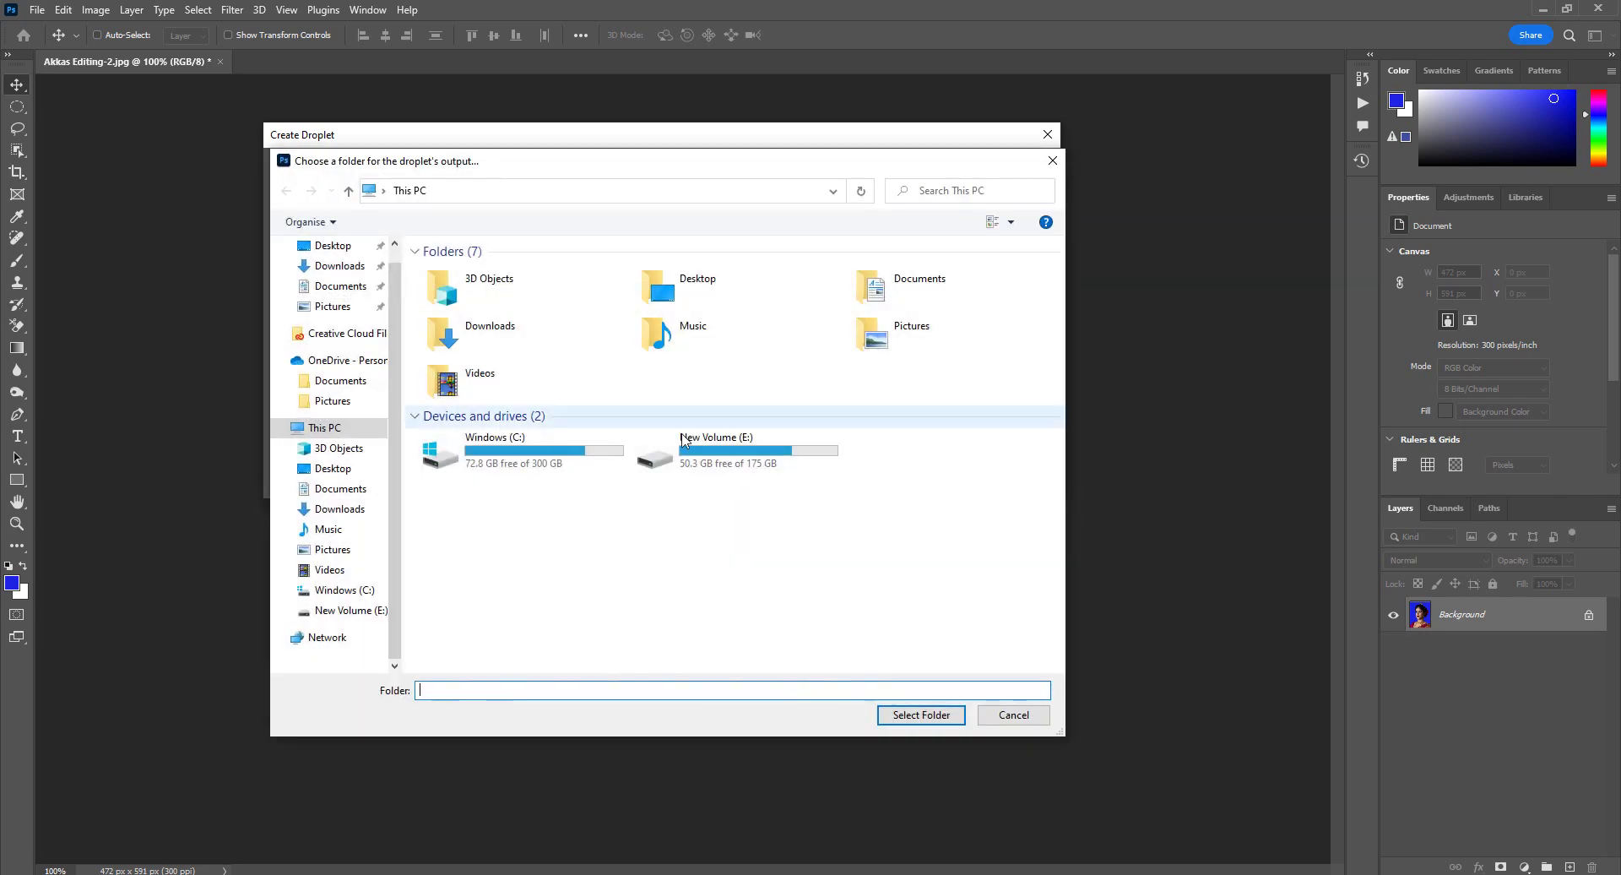
{"action": "left_click", "coordinate": [340, 265]}
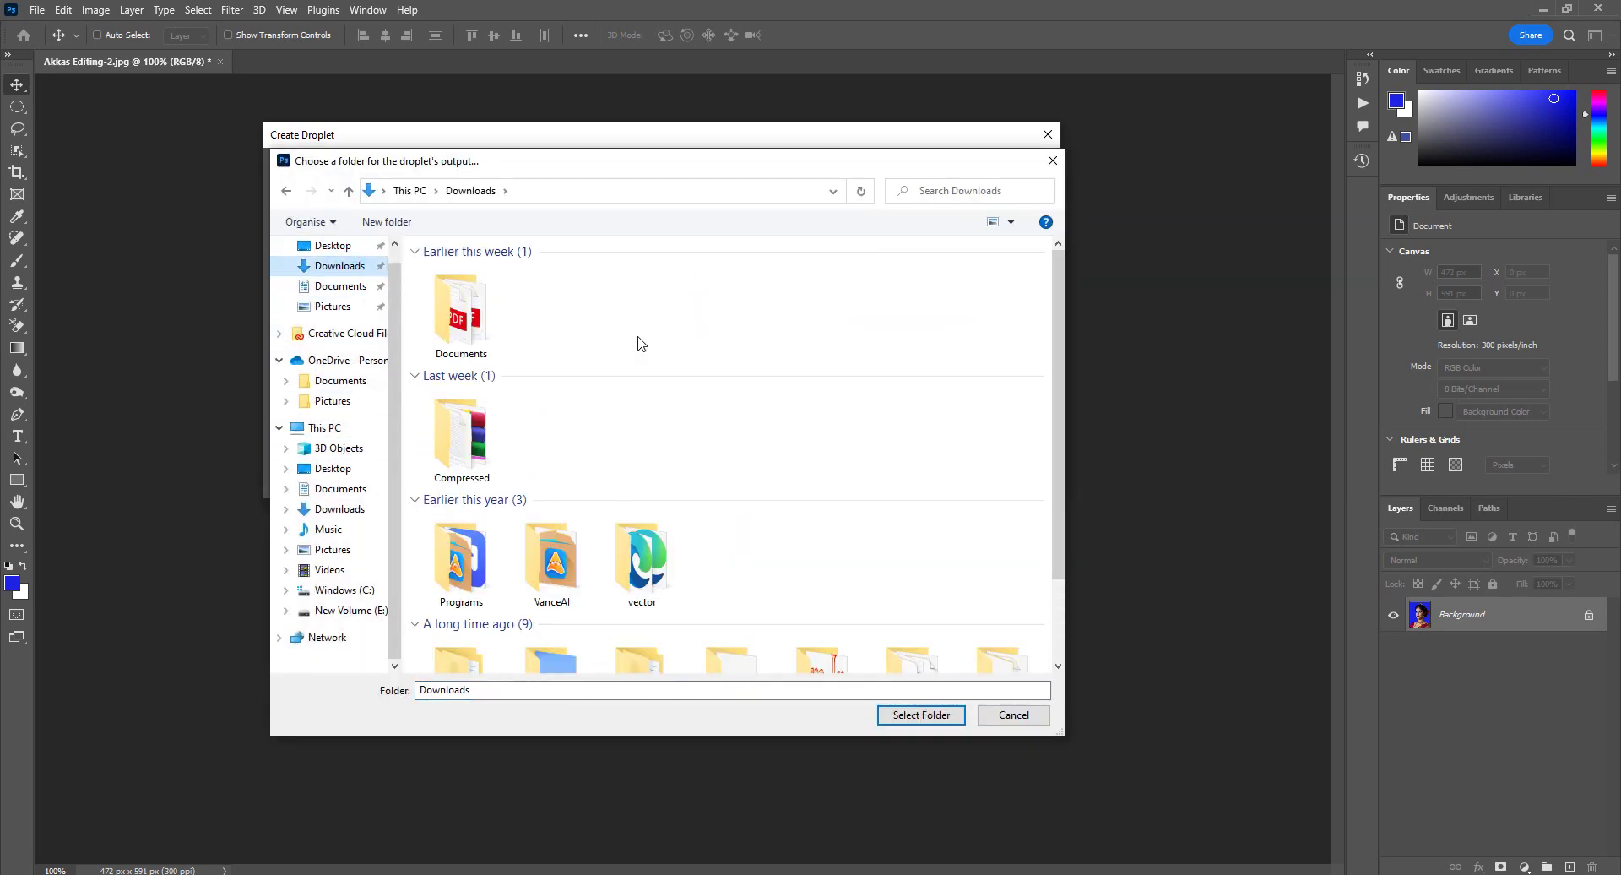
{"action": "left_click", "coordinate": [342, 249]}
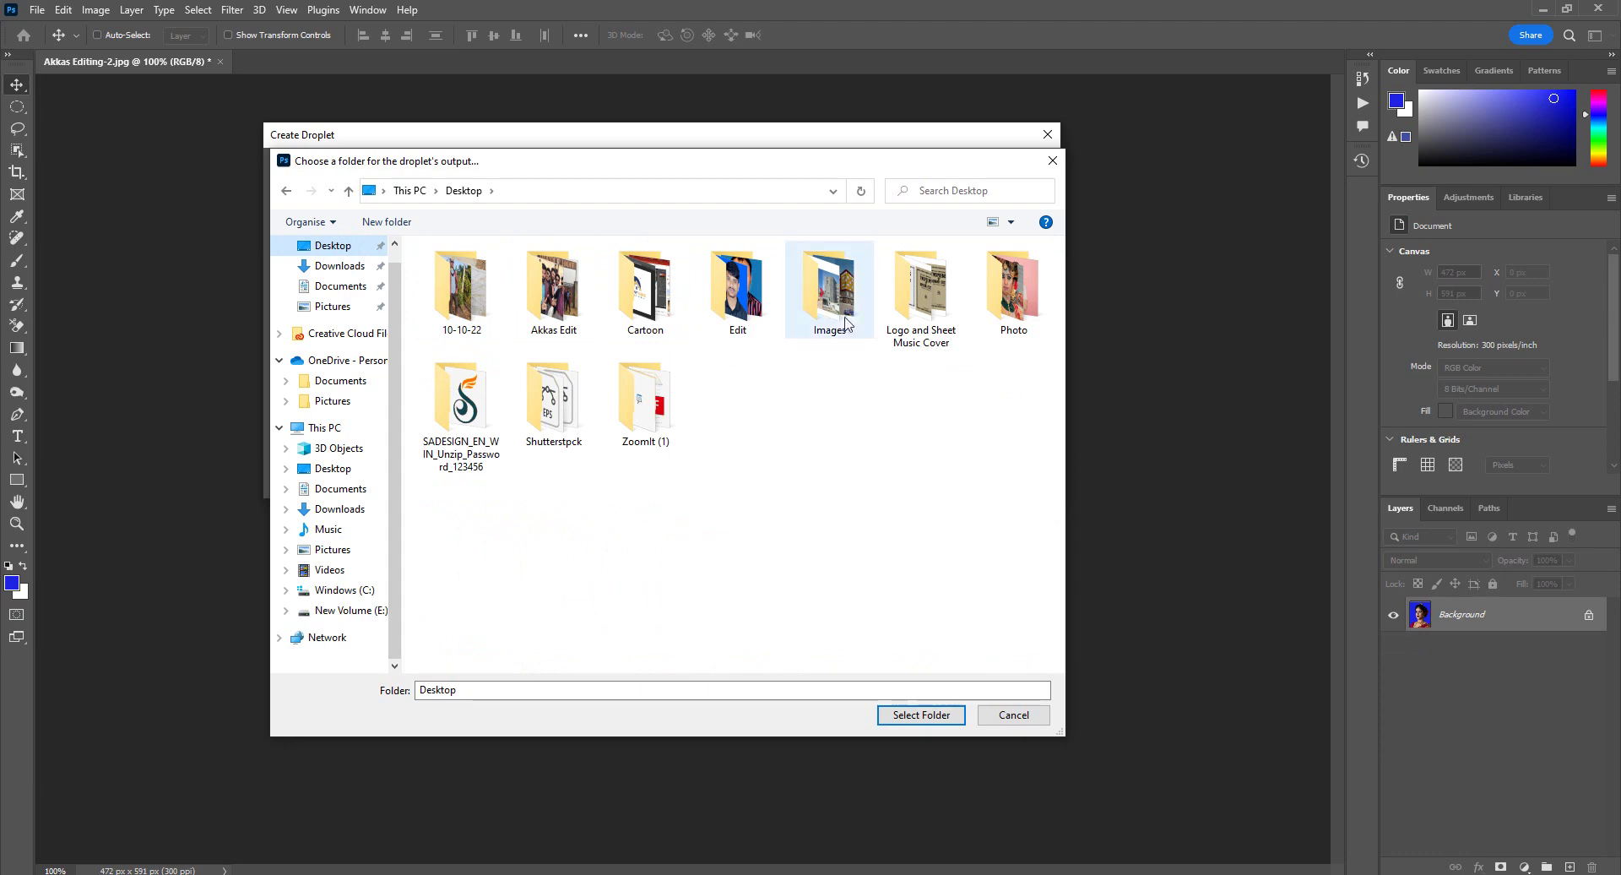
{"action": "left_click", "coordinate": [1003, 306]}
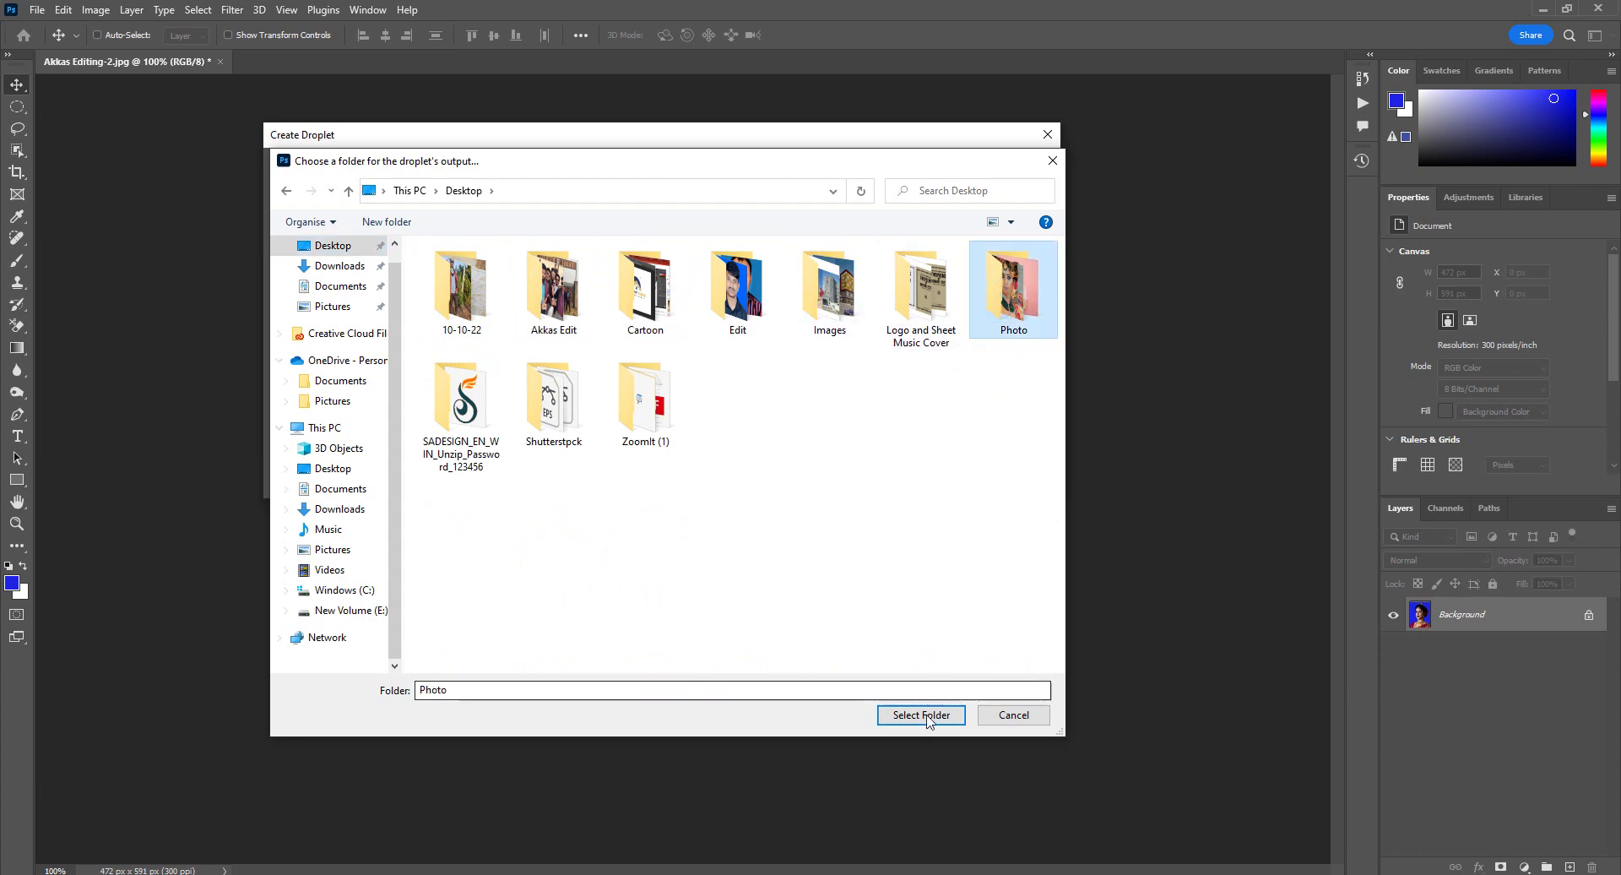
{"action": "left_click", "coordinate": [921, 715]}
{"action": "left_click", "coordinate": [1024, 168]}
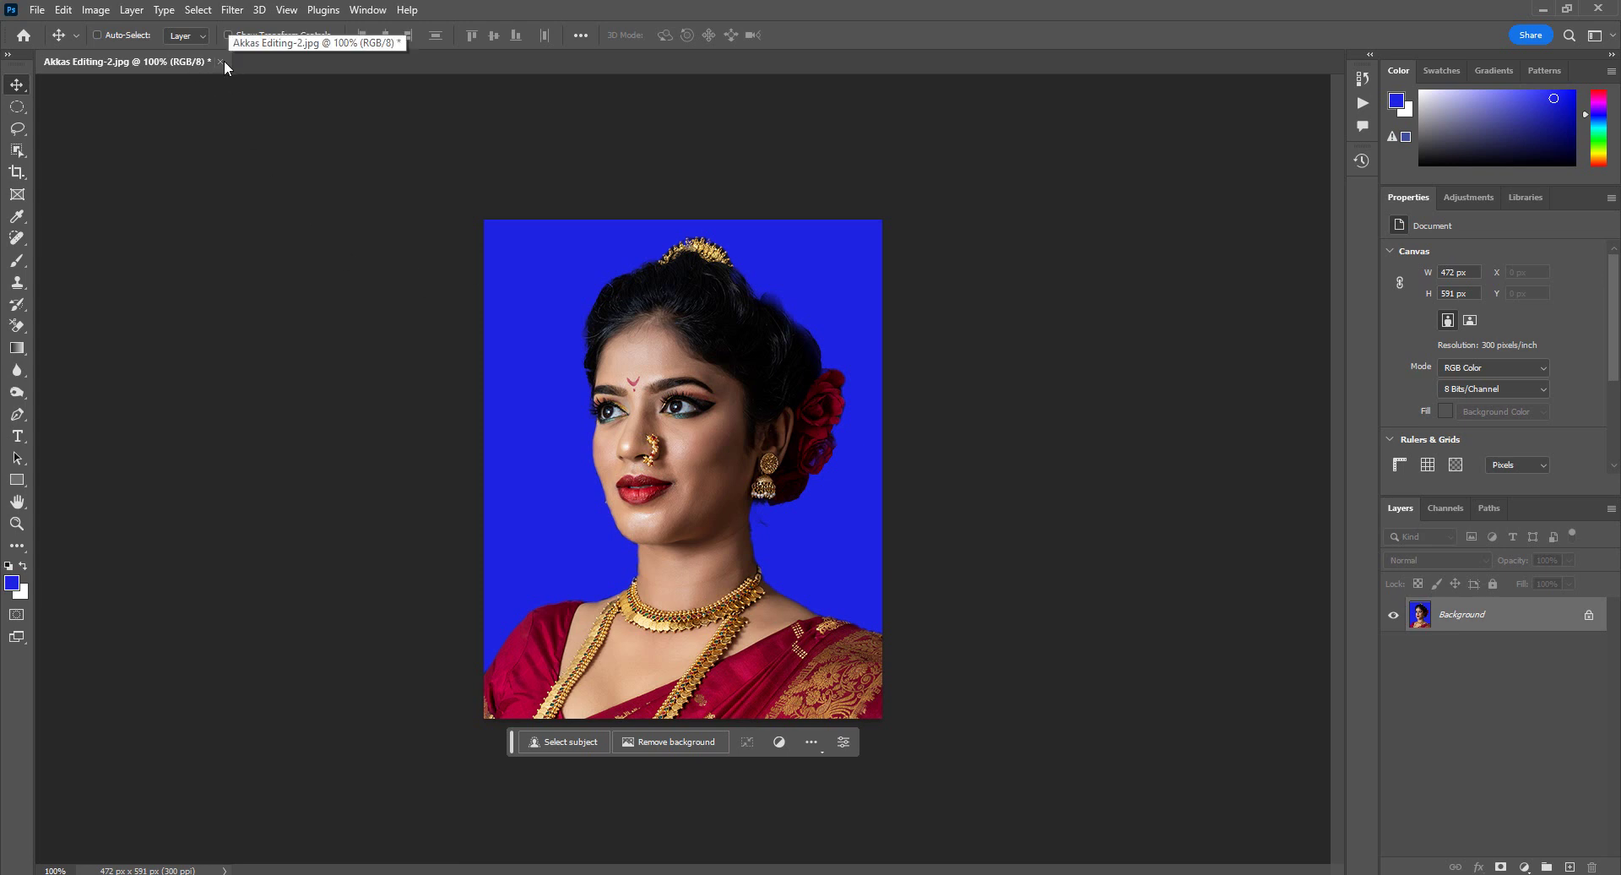
Step: Recreate the droplet with Override Action "Save As" Commands ticked, then close the portrait document
{"action": "left_click", "coordinate": [40, 11]}
{"action": "mouse_move", "coordinate": [105, 434]}
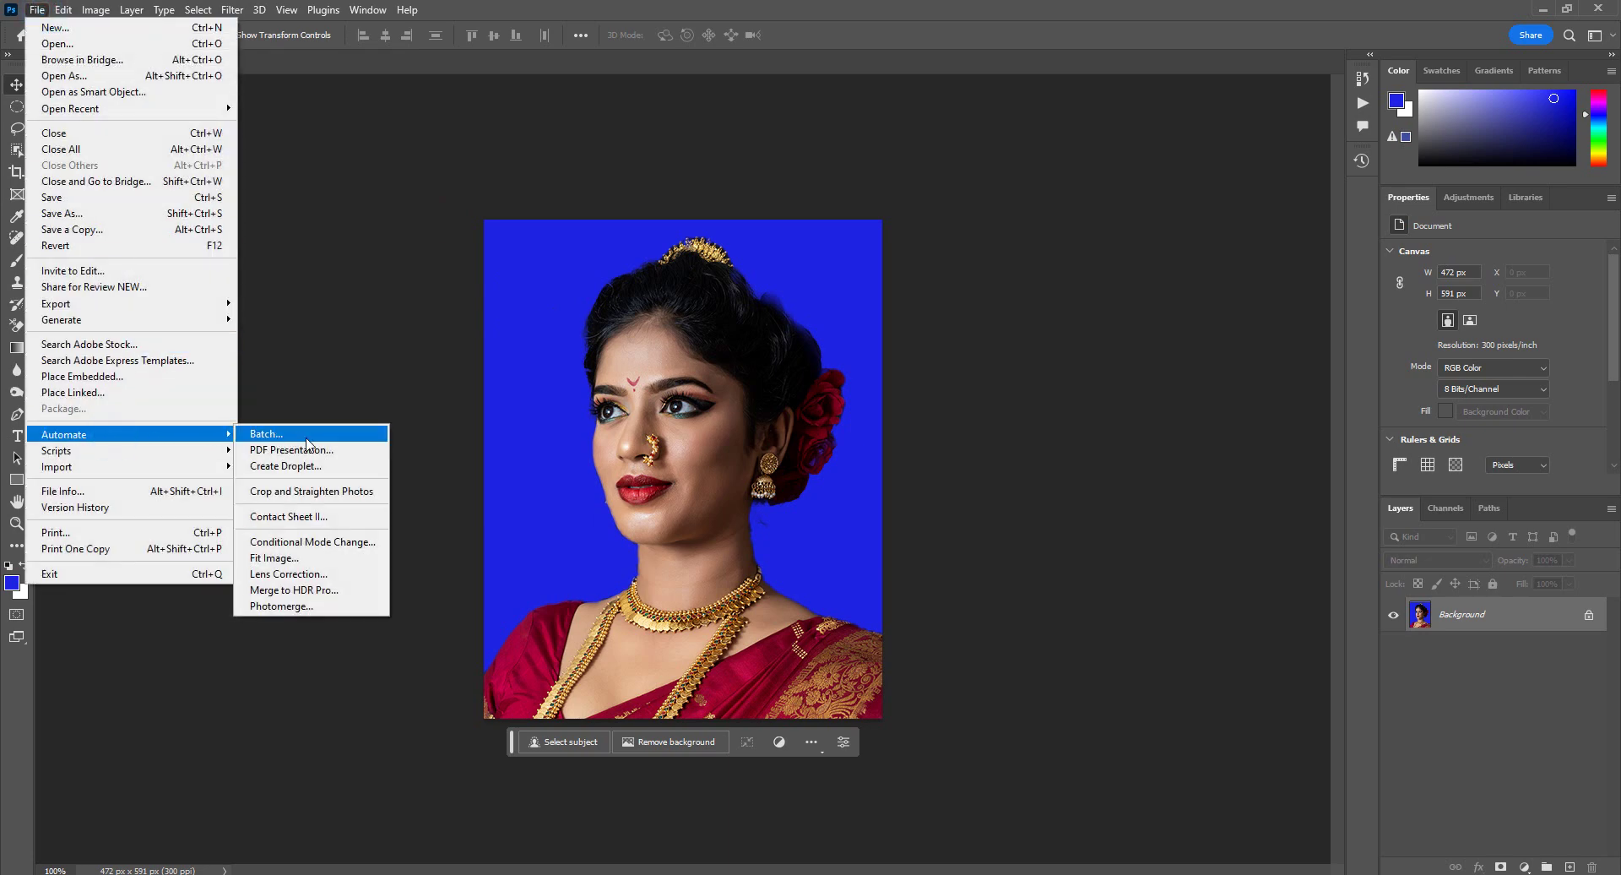
{"action": "left_click", "coordinate": [290, 467]}
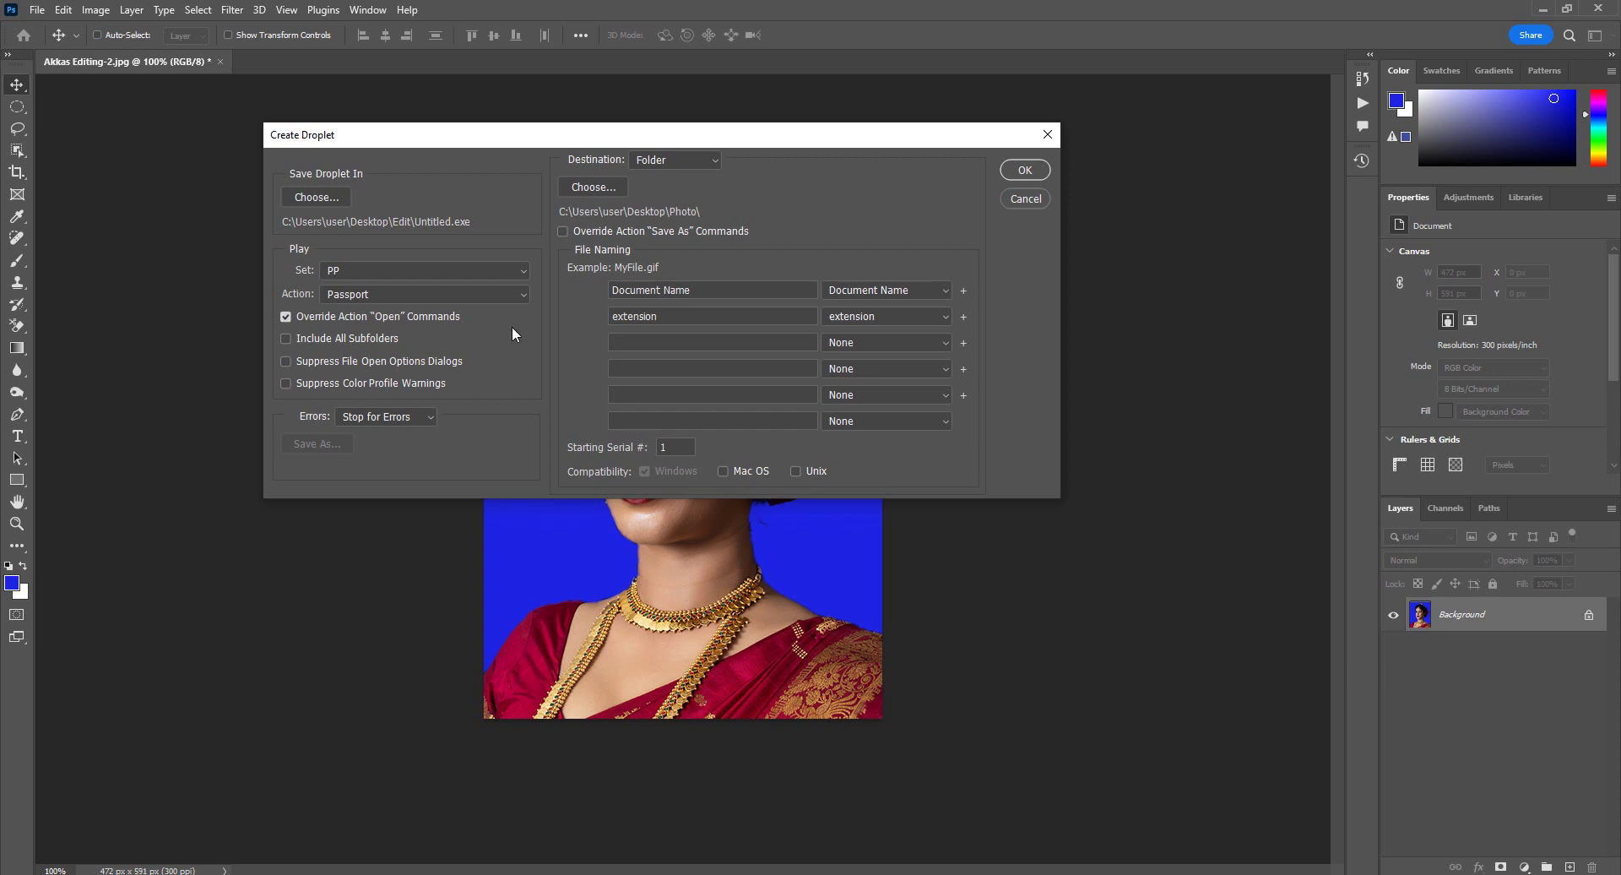
{"action": "left_click", "coordinate": [562, 231]}
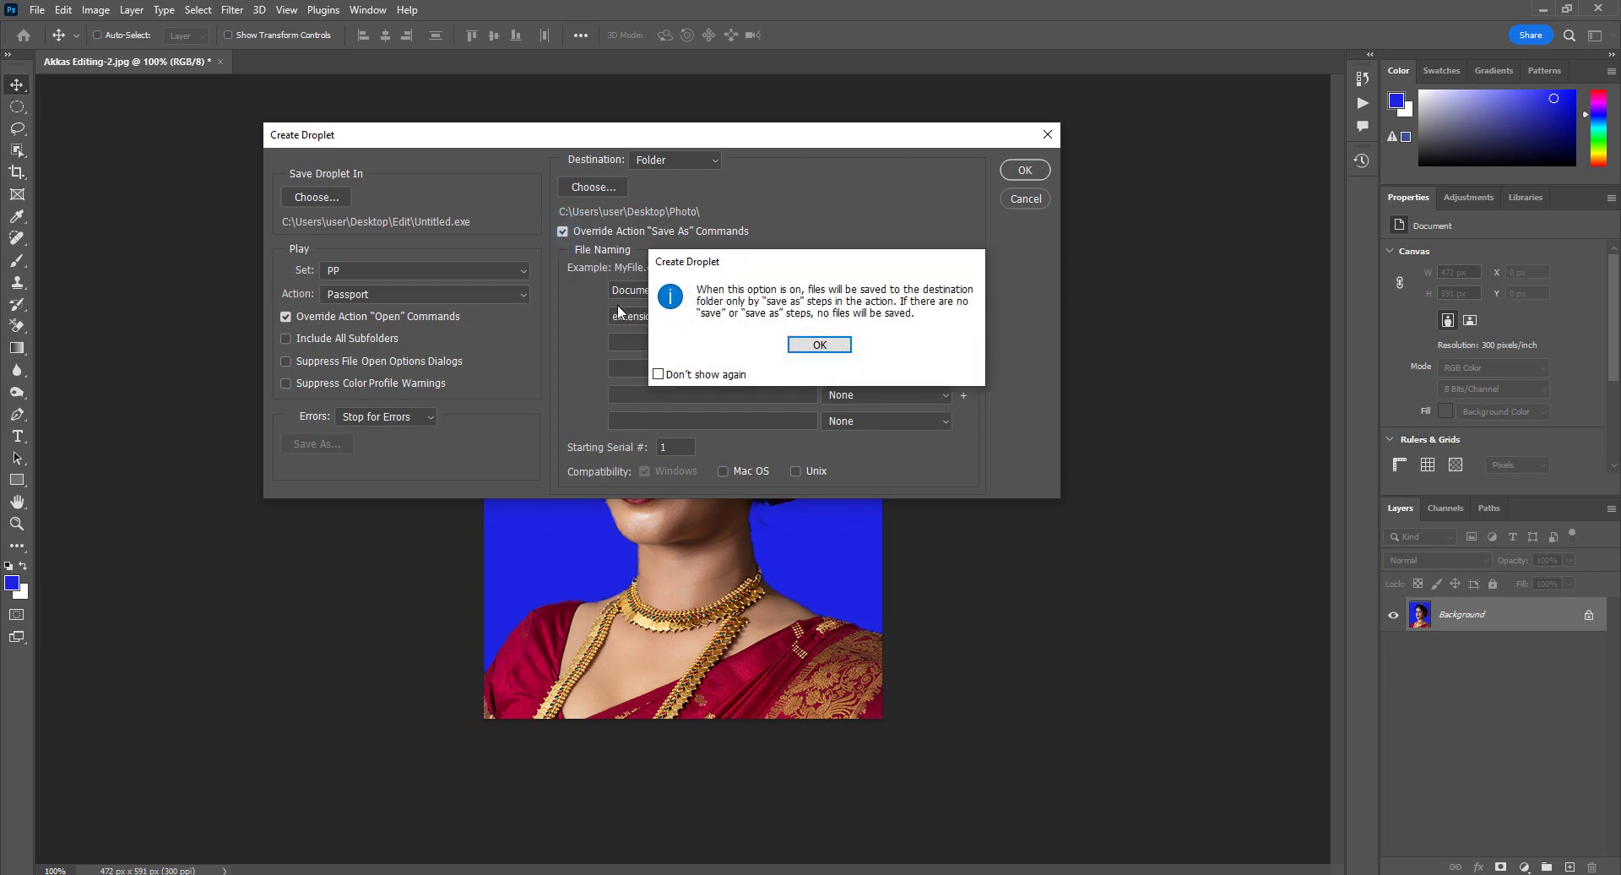
{"action": "left_click", "coordinate": [794, 348]}
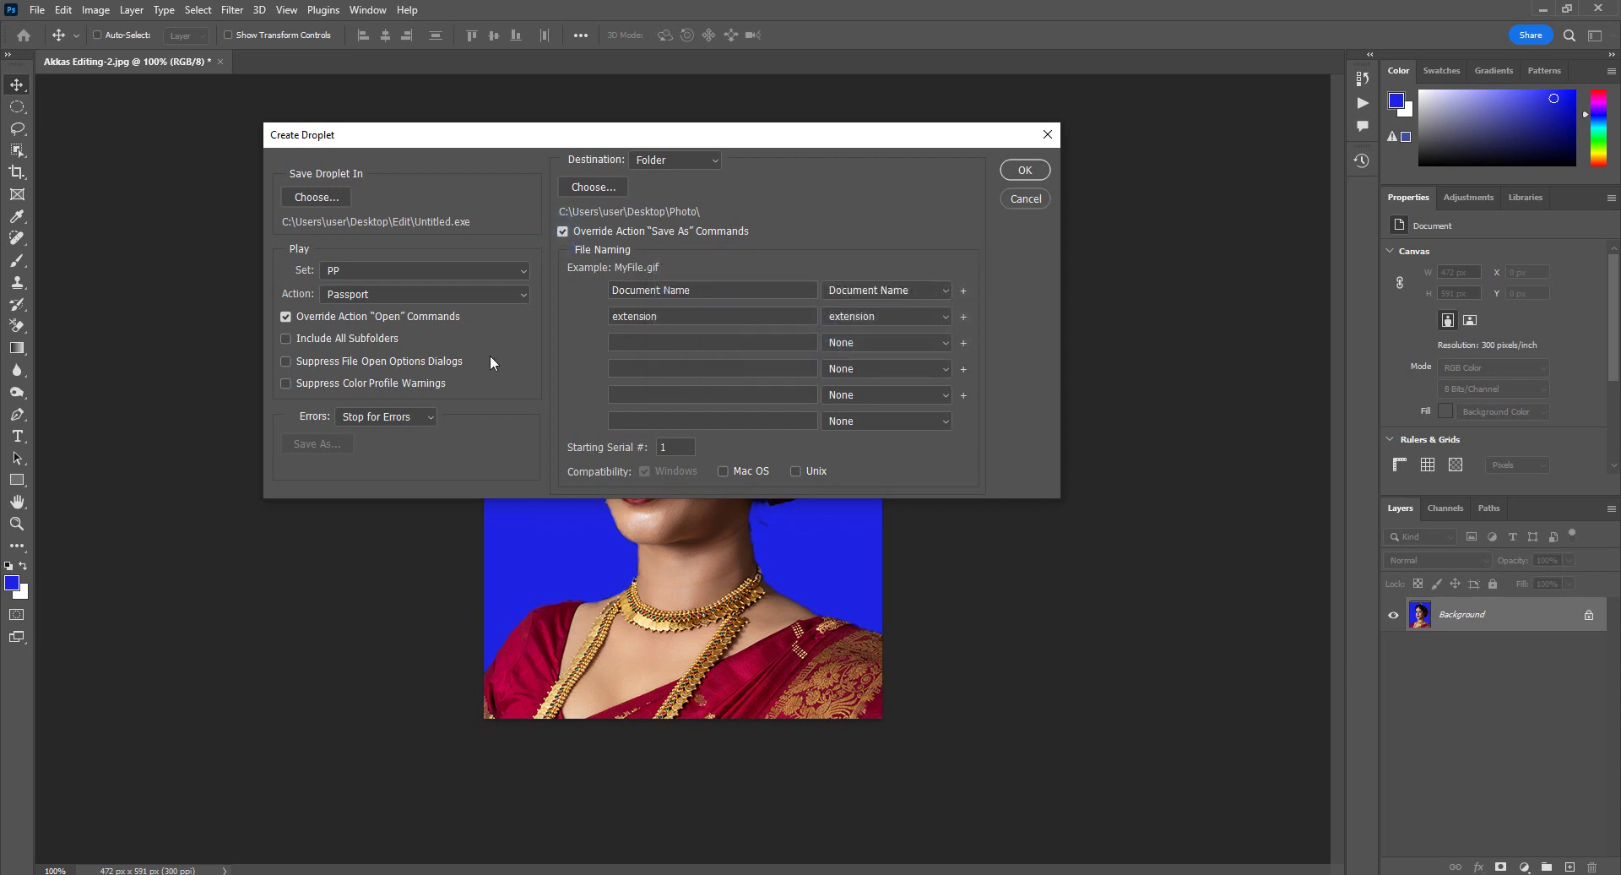
{"action": "left_click", "coordinate": [1032, 171]}
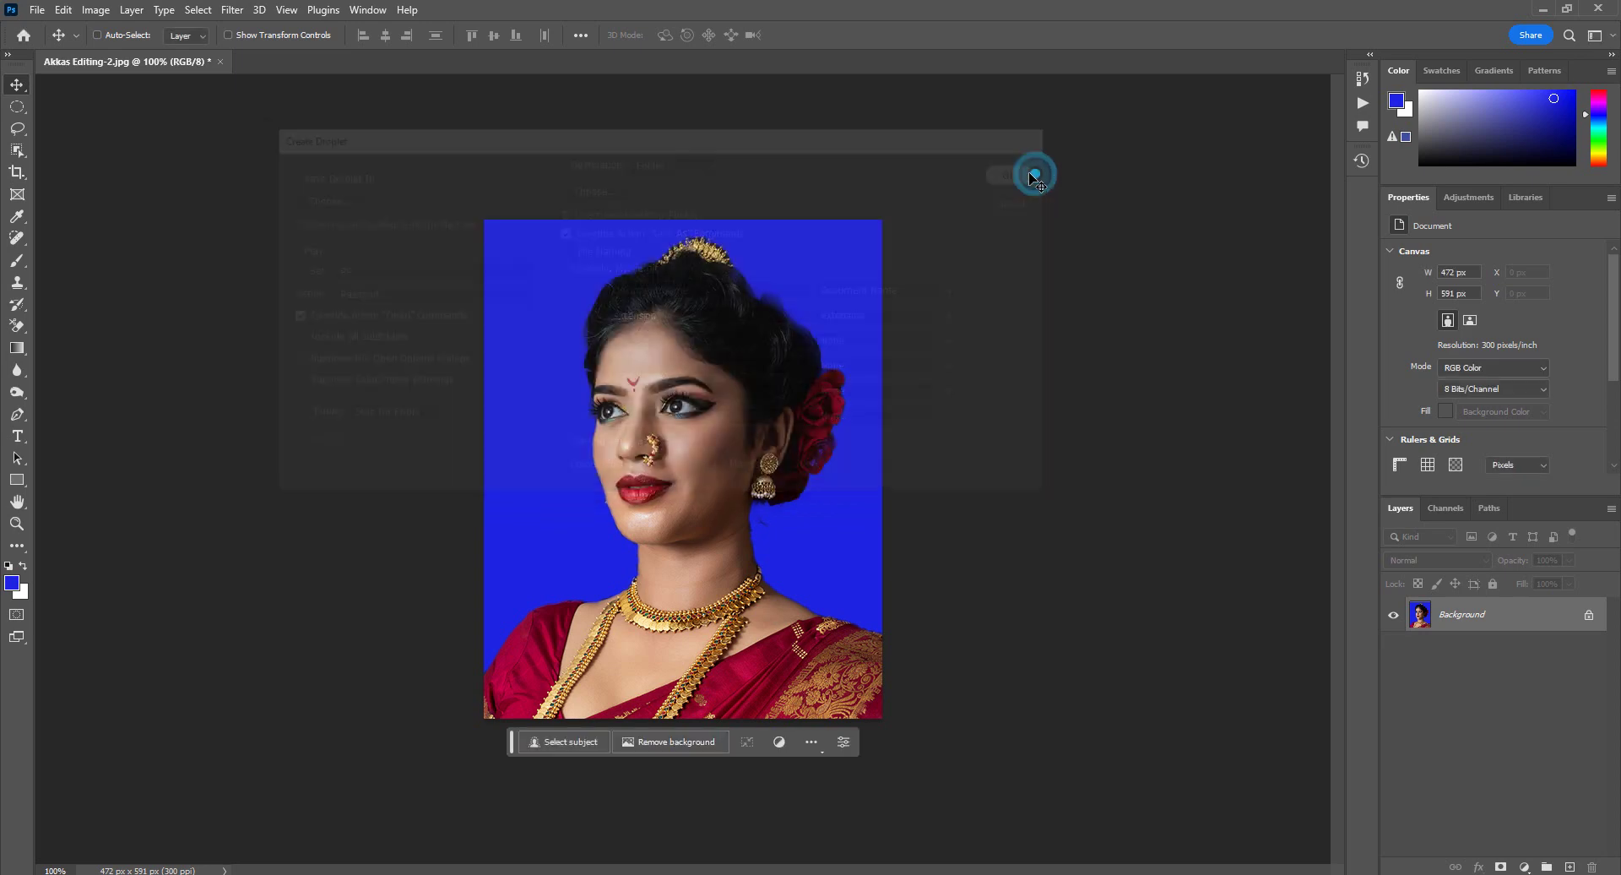
{"action": "left_click", "coordinate": [220, 63]}
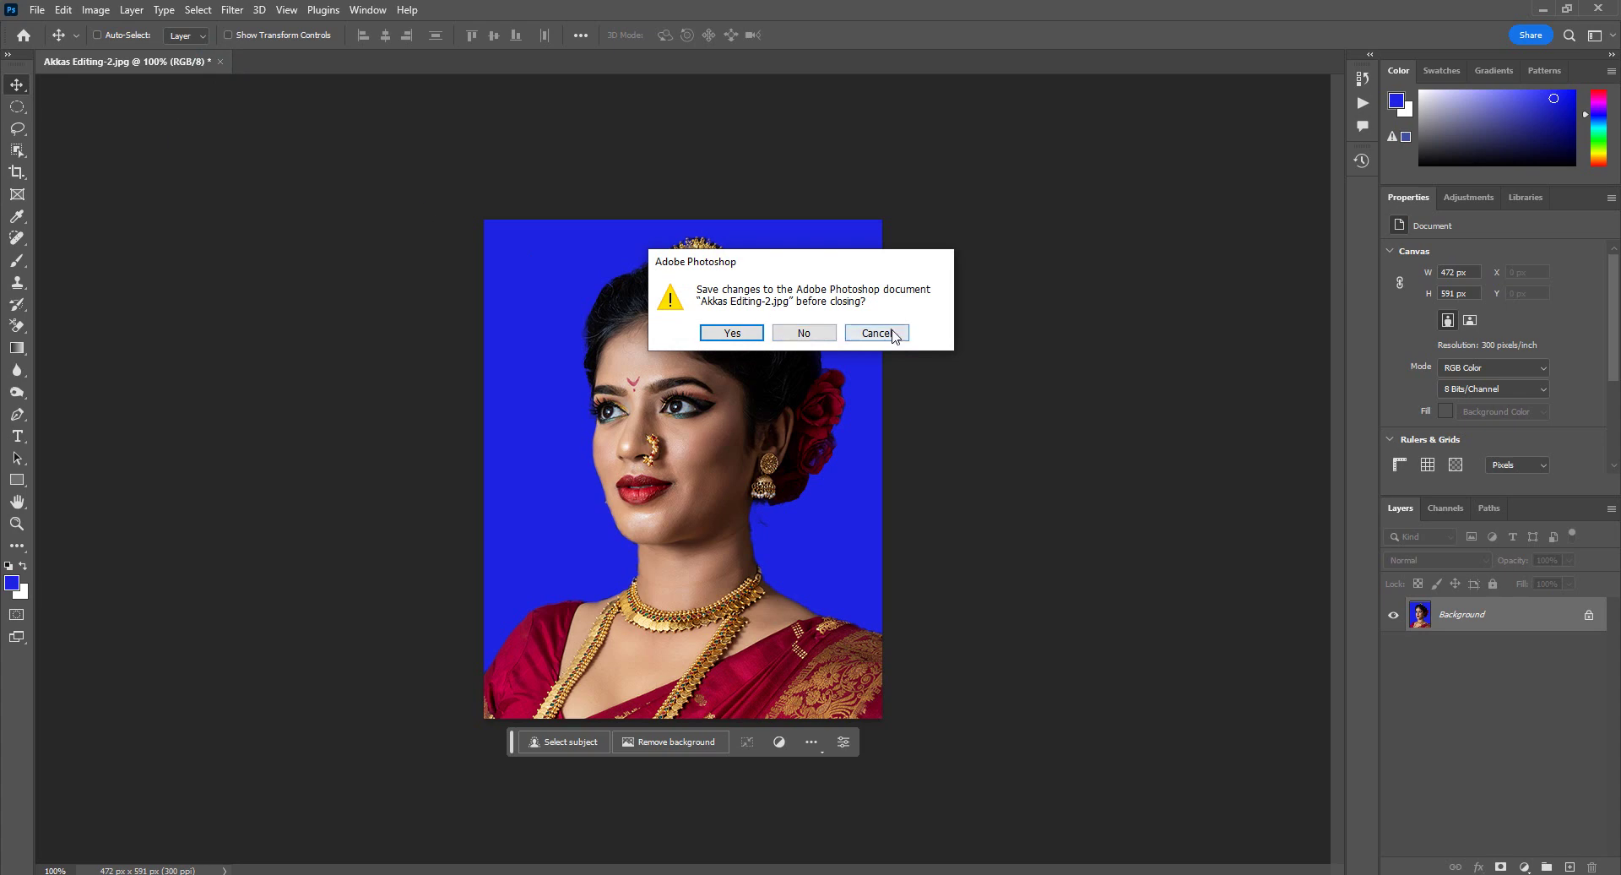
Step: Cancel the save prompt to keep the portrait open, then open File > Automate > Batch
{"action": "key", "text": "Escape"}
{"action": "left_click", "coordinate": [63, 10]}
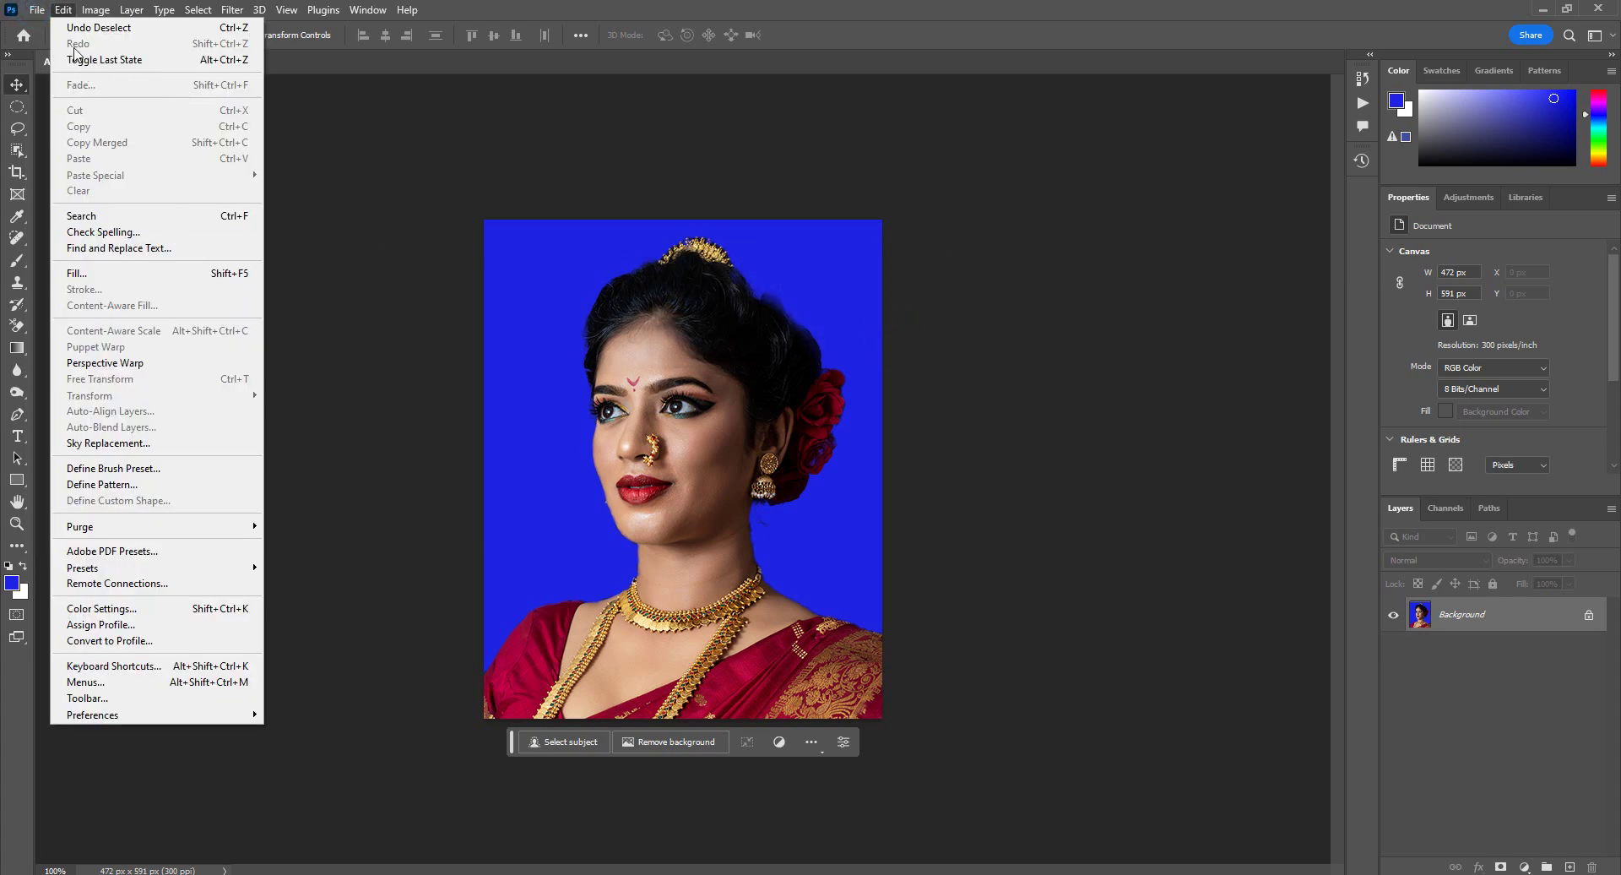
{"action": "mouse_move", "coordinate": [43, 12]}
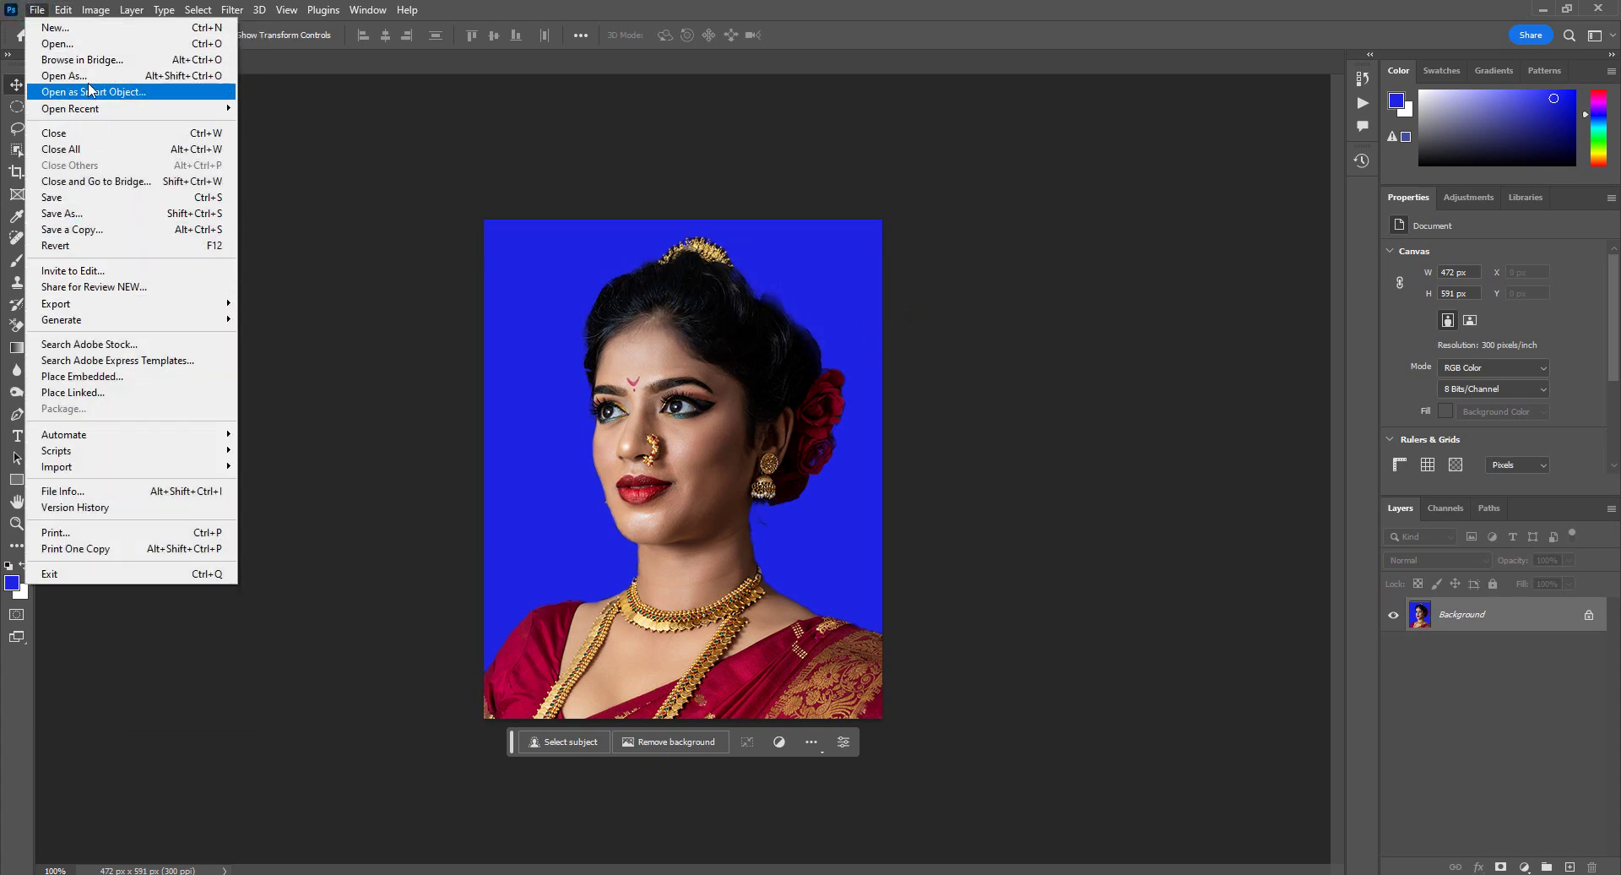
{"action": "mouse_move", "coordinate": [127, 434]}
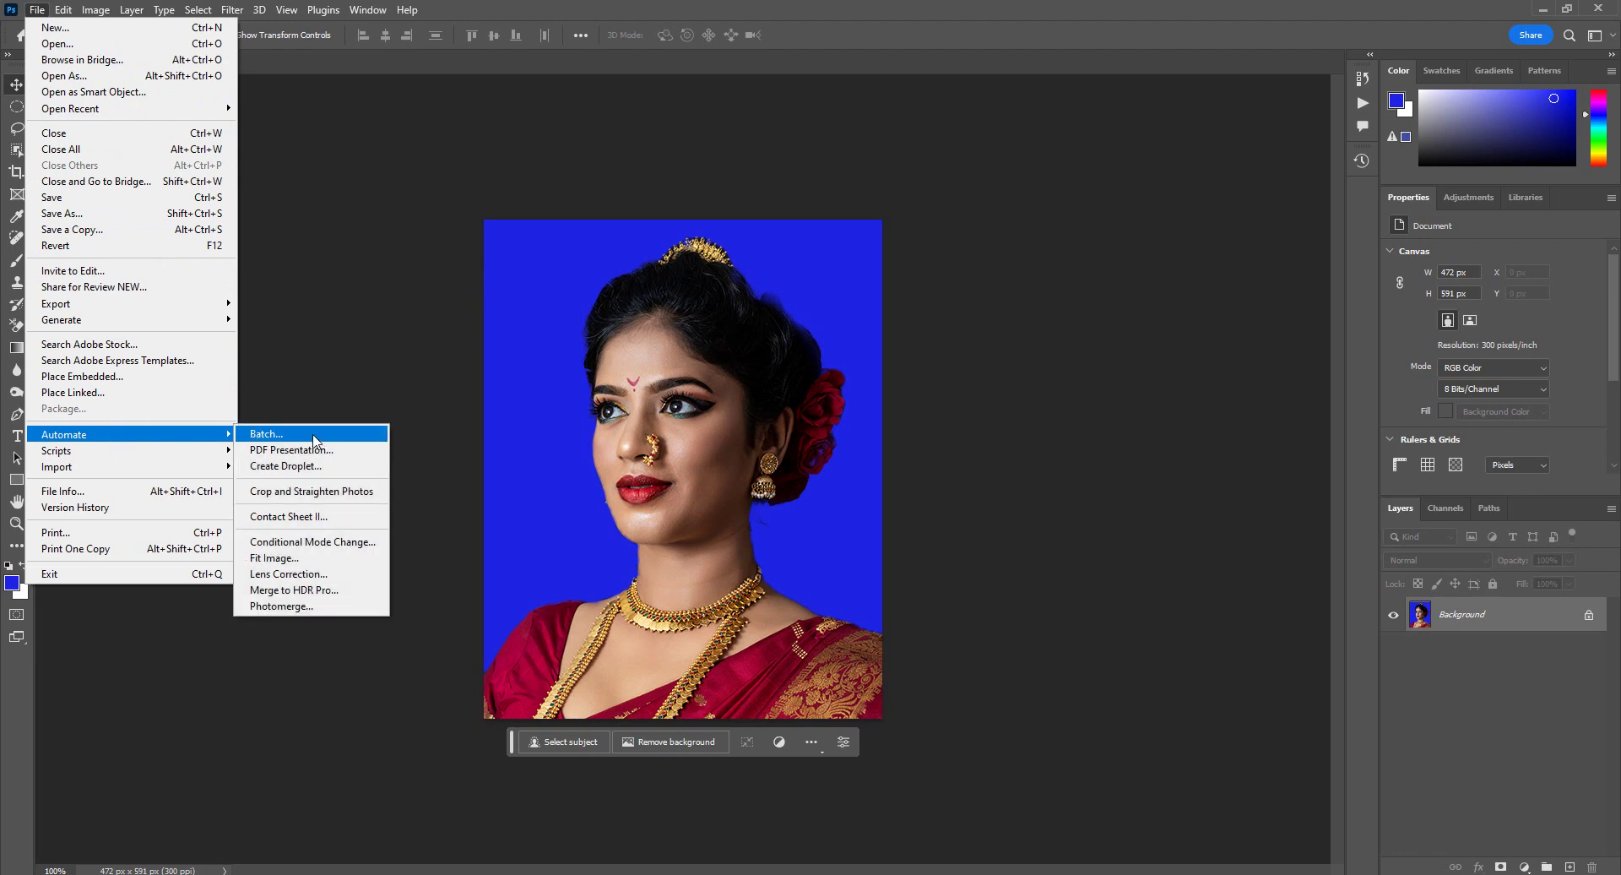
{"action": "left_click", "coordinate": [316, 439]}
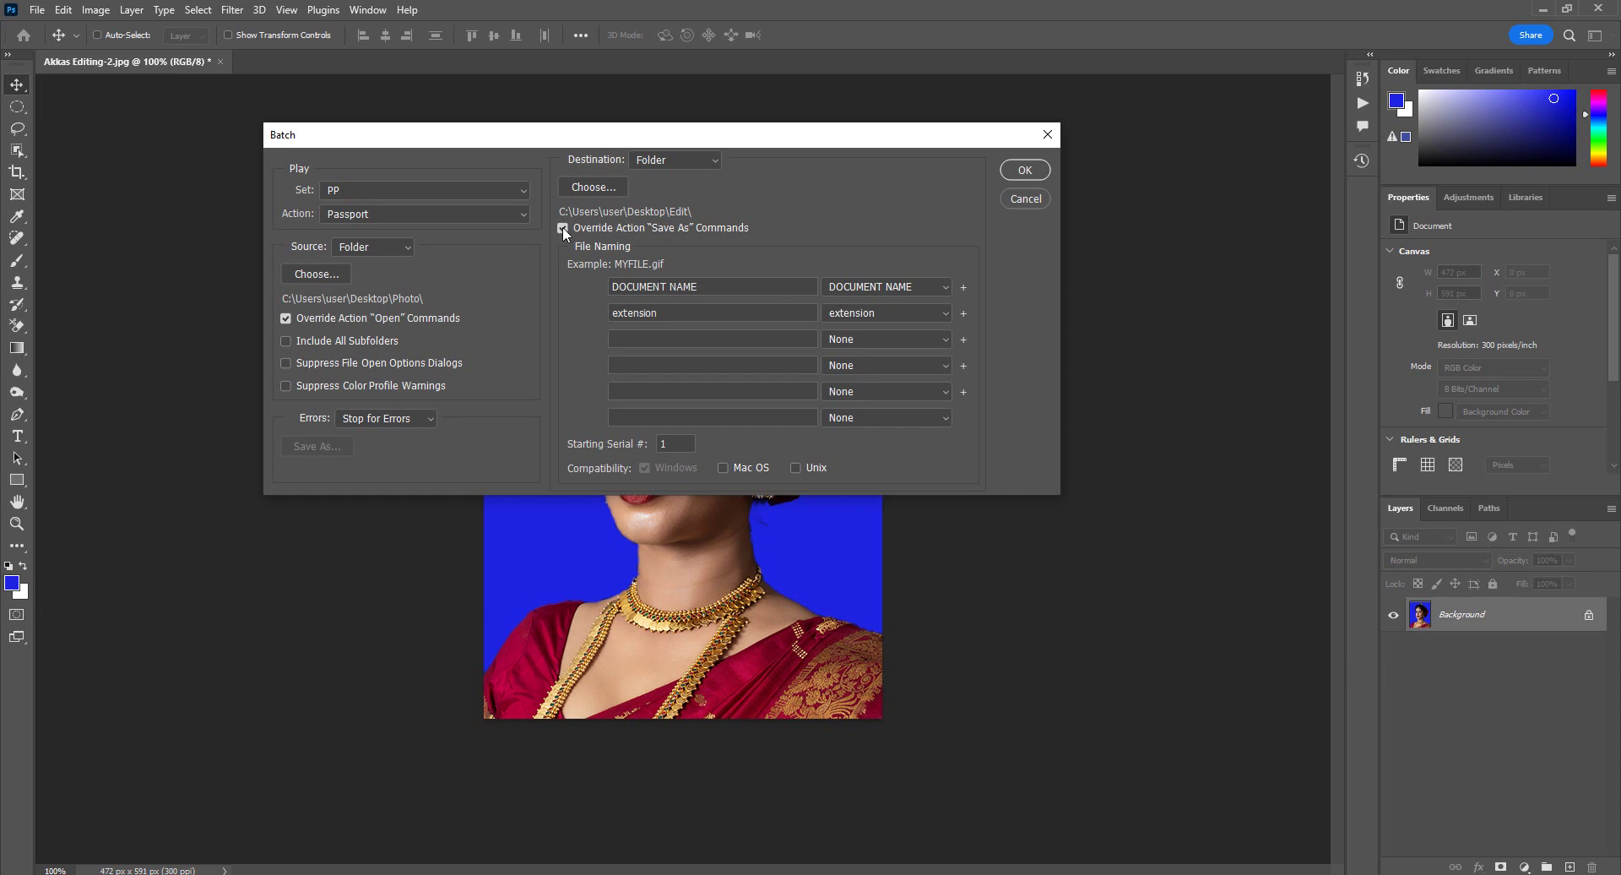
Step: Set the batch source to Desktop > Photo, log errors to a file, and override Save As commands
{"action": "left_click", "coordinate": [330, 274]}
{"action": "left_click", "coordinate": [333, 279]}
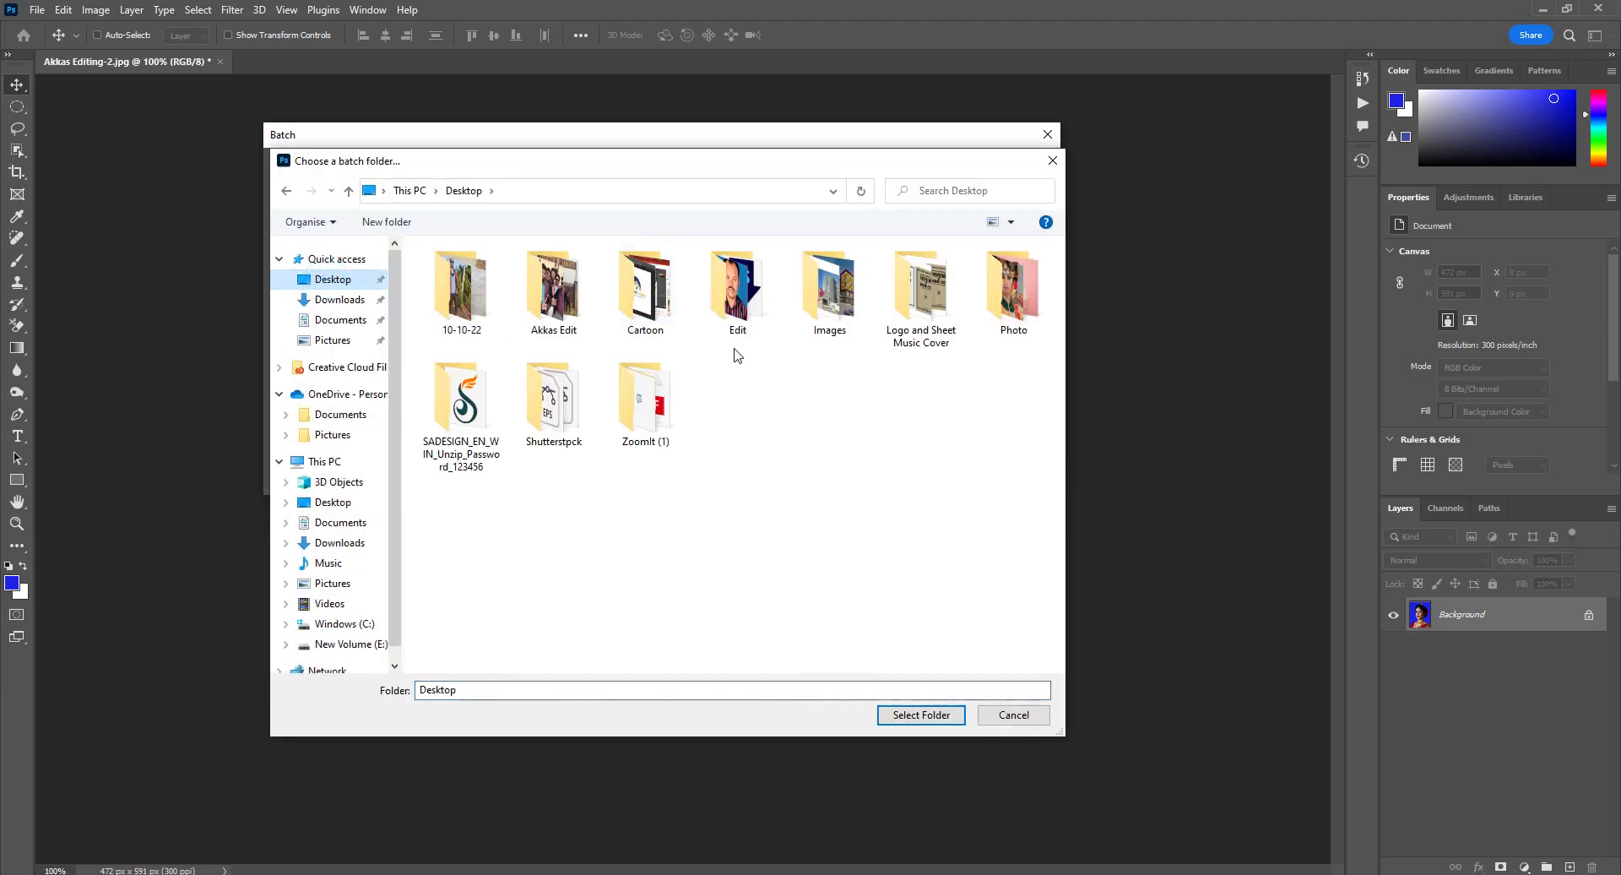
{"action": "left_click", "coordinate": [1013, 292]}
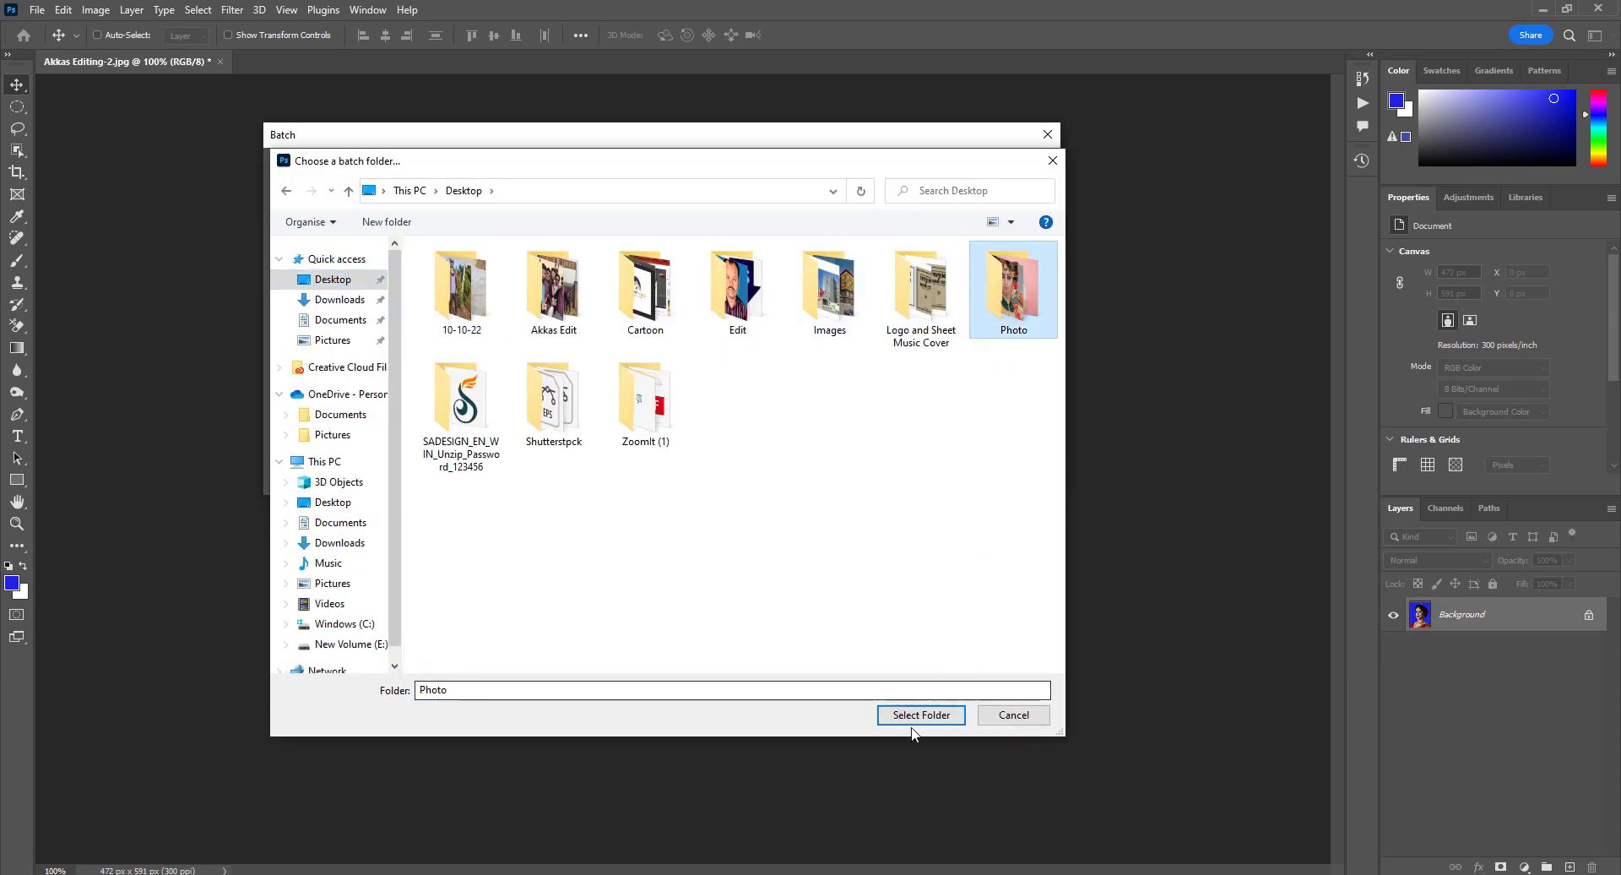
{"action": "left_click", "coordinate": [915, 715]}
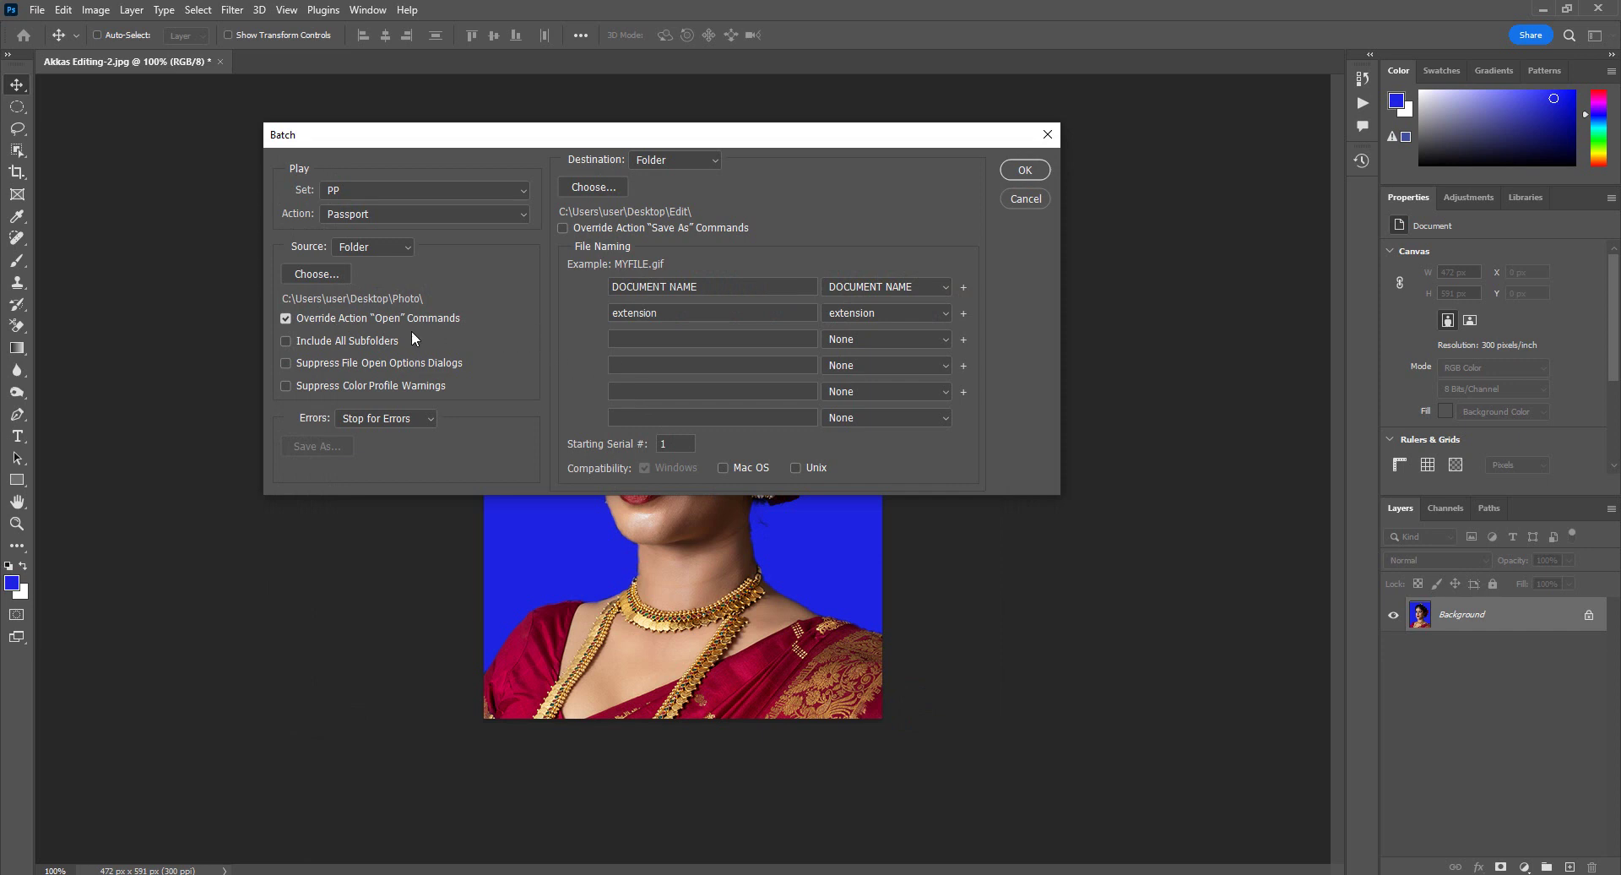
{"action": "left_click", "coordinate": [418, 416]}
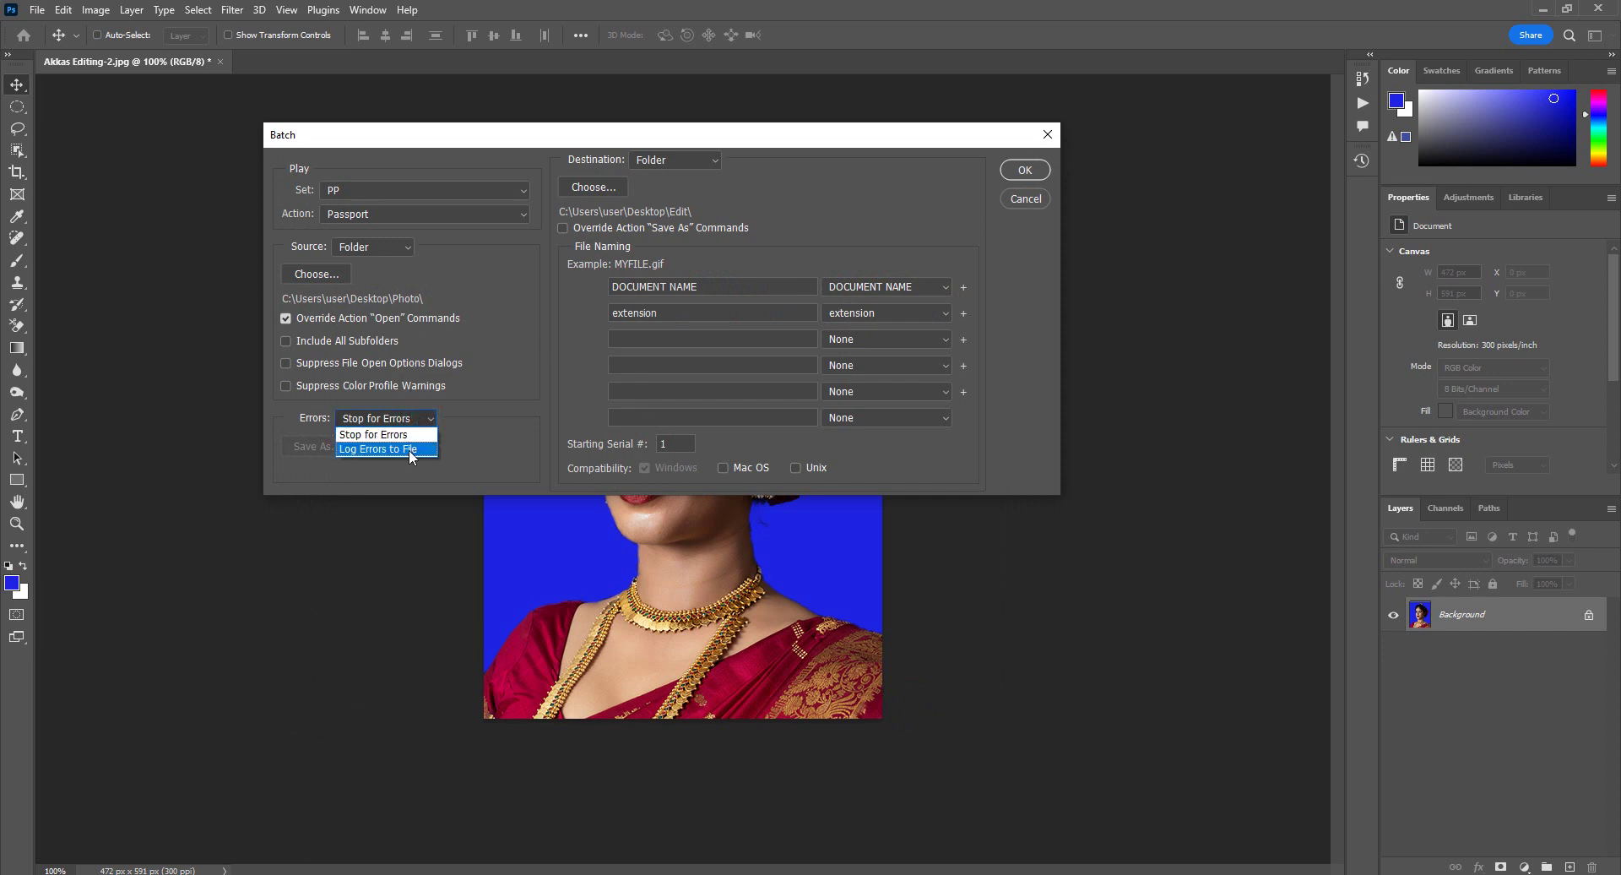
{"action": "left_click", "coordinate": [409, 450]}
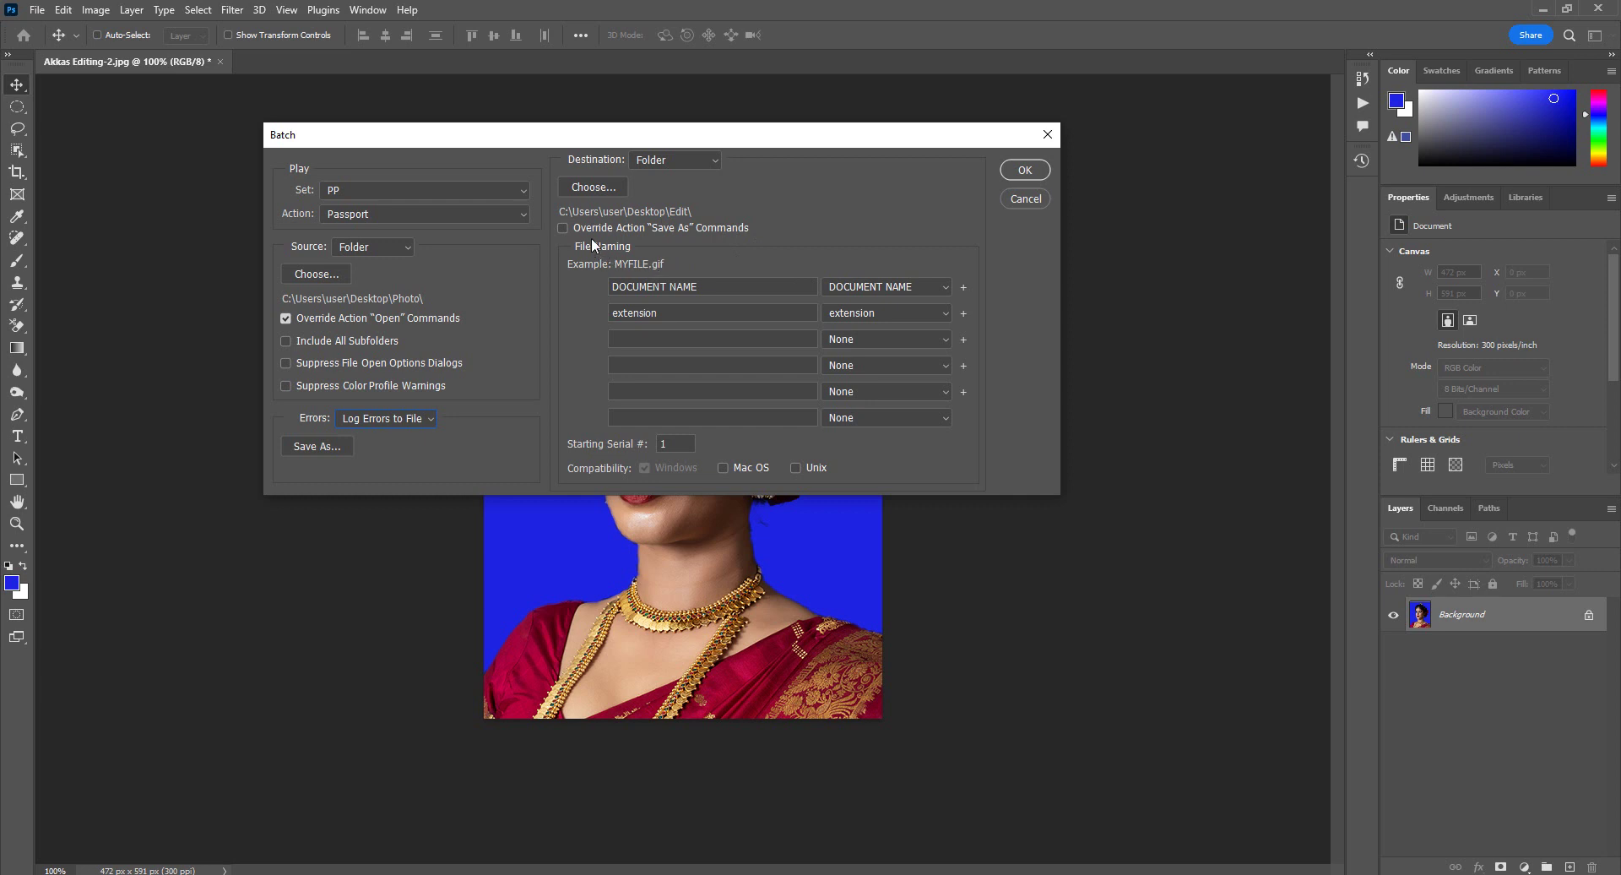
{"action": "left_click", "coordinate": [562, 228]}
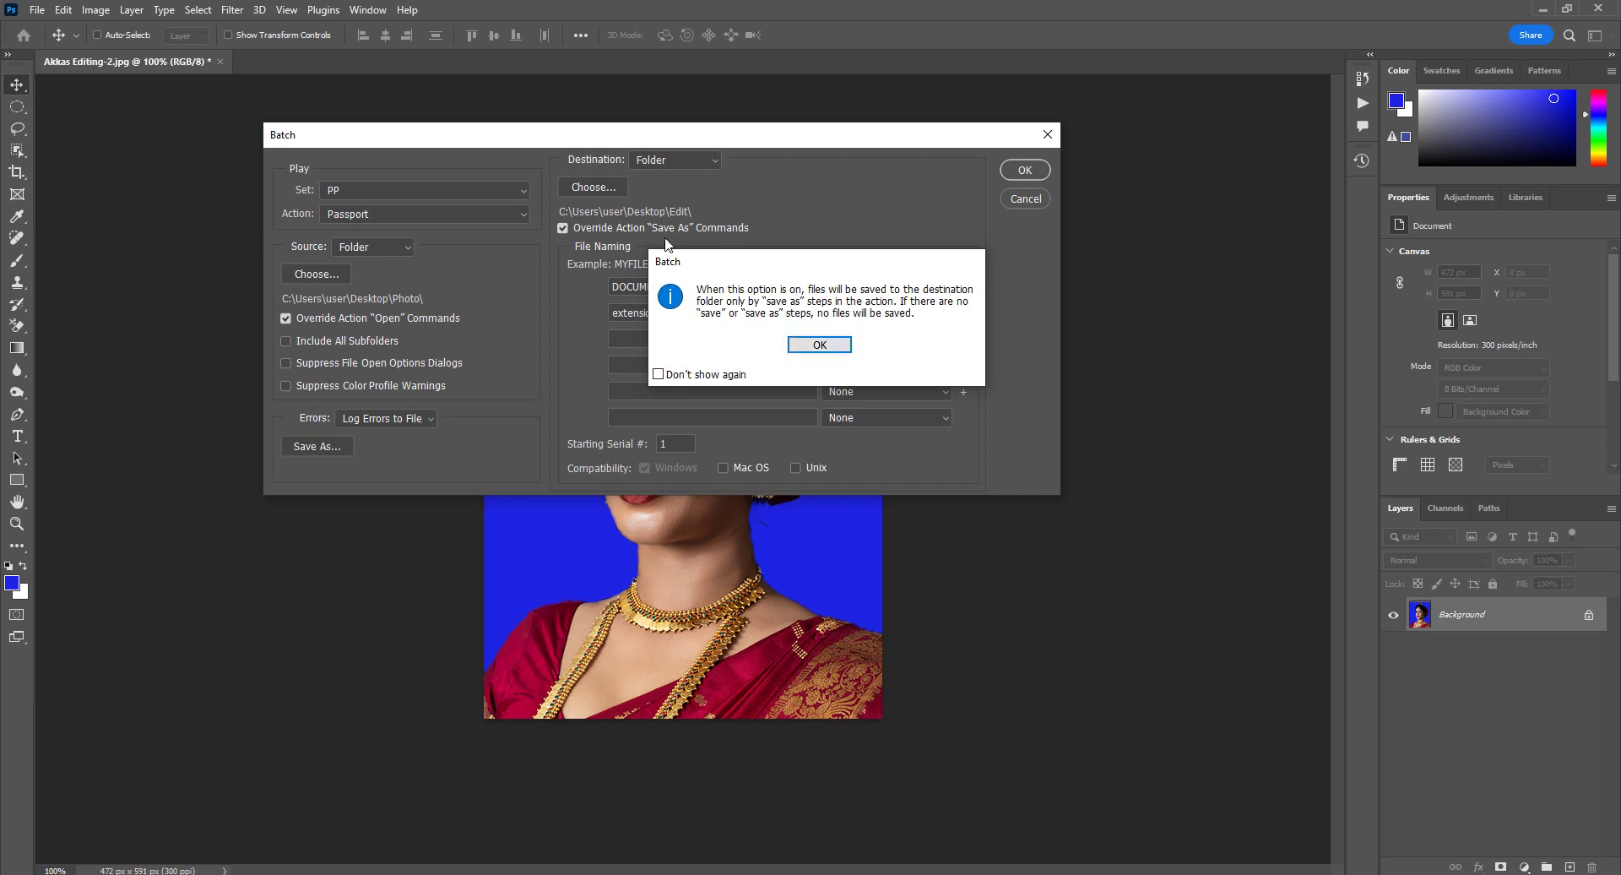
Step: Set the batch destination to the Desktop's ZoomIt (1) folder and start the run
{"action": "left_click", "coordinate": [826, 346]}
{"action": "left_click", "coordinate": [594, 186]}
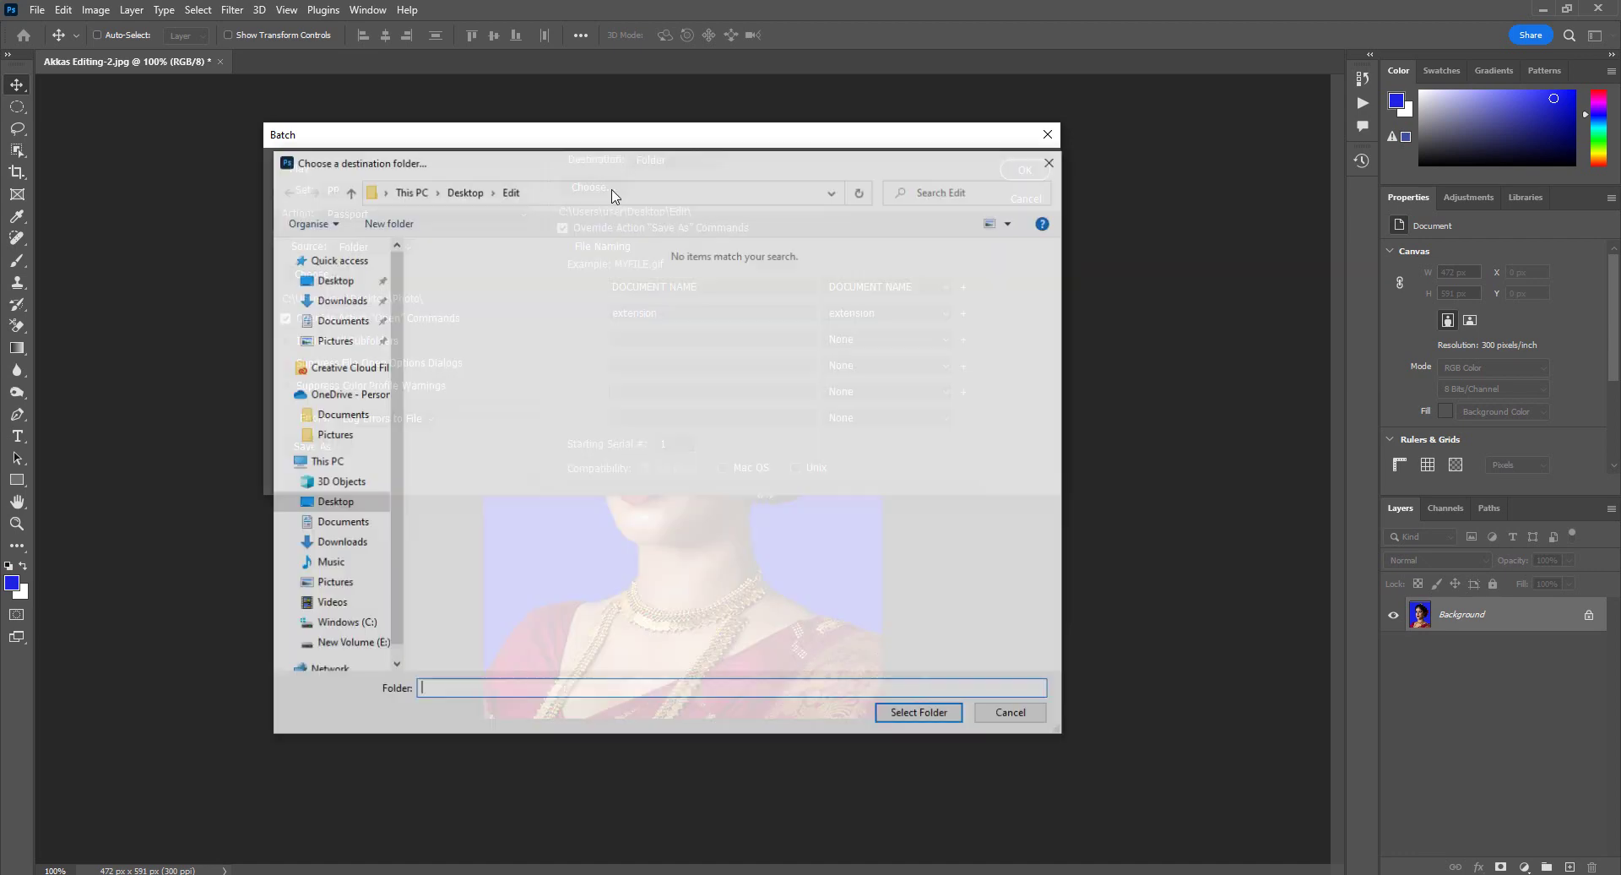
{"action": "left_click", "coordinate": [328, 282]}
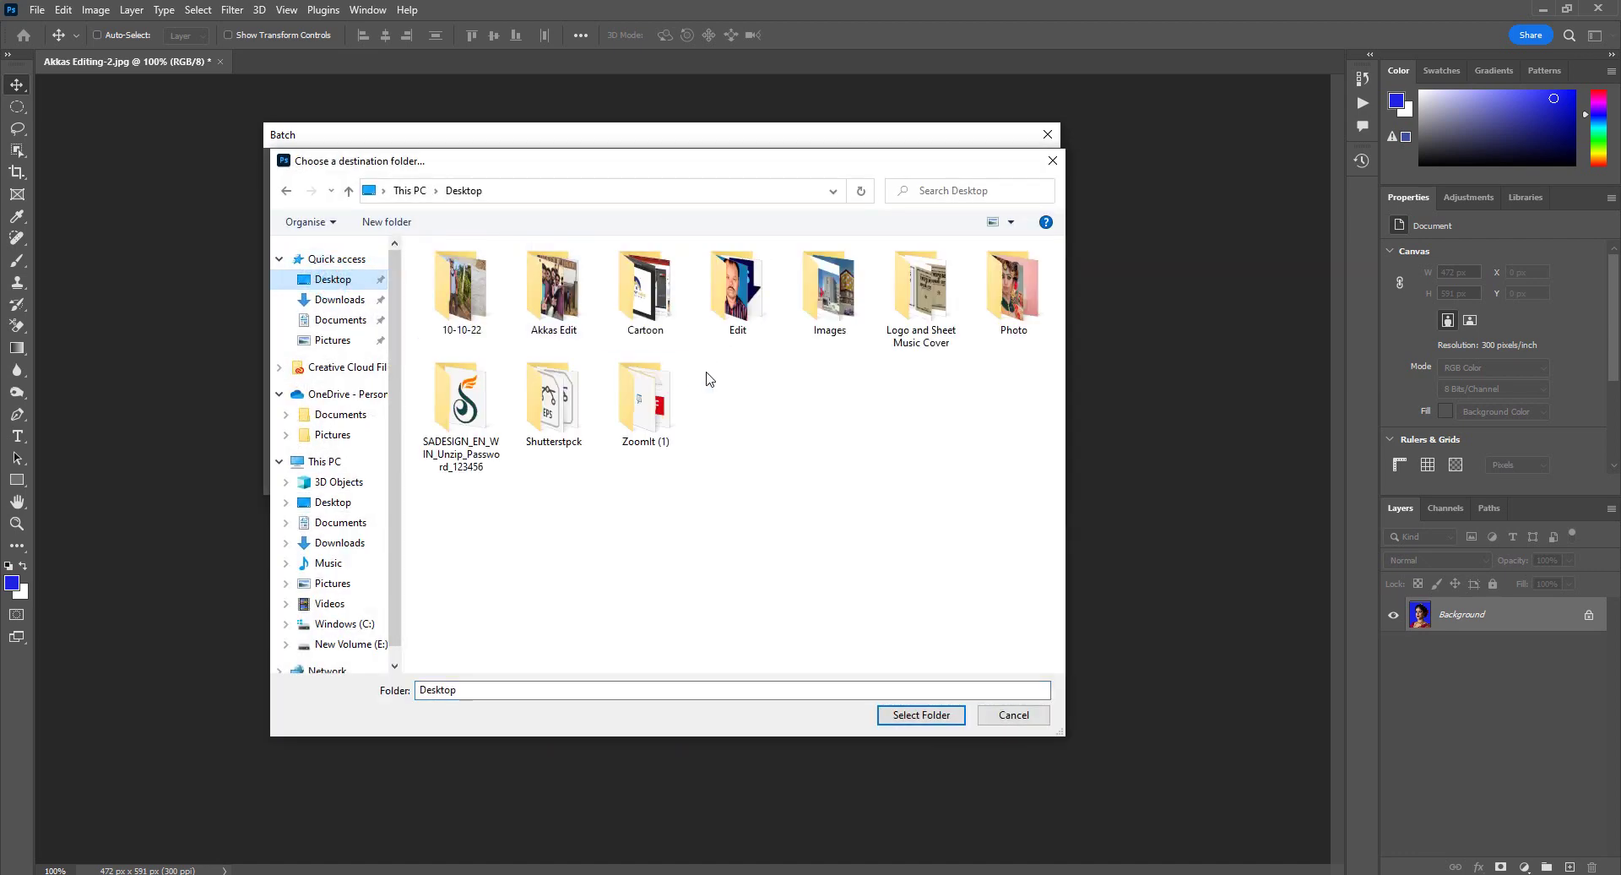
{"action": "left_click", "coordinate": [645, 401]}
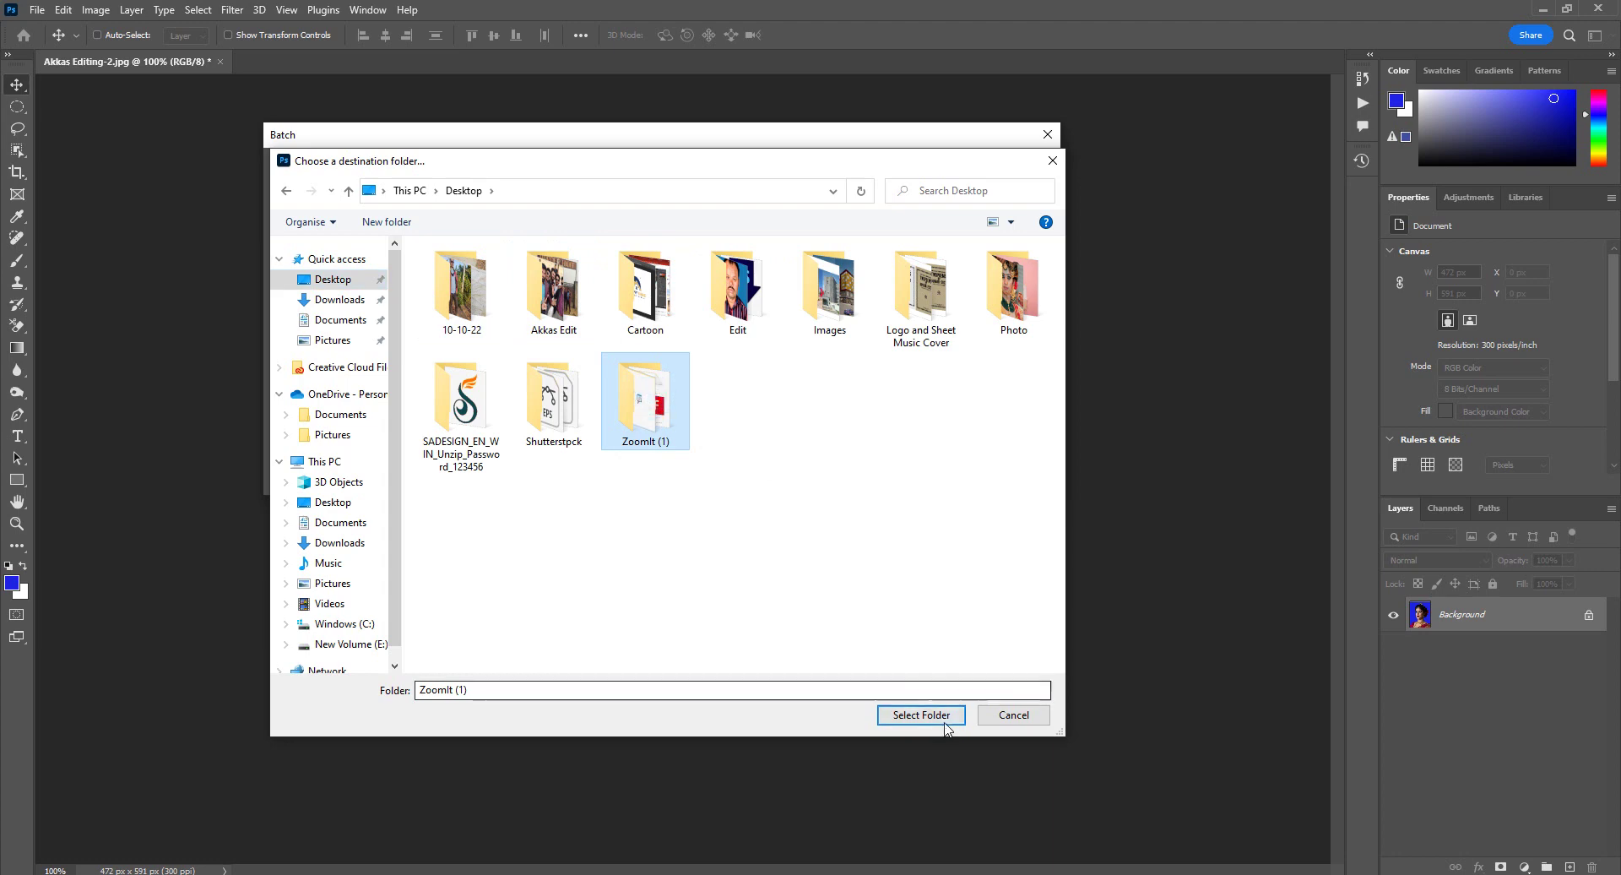
{"action": "left_click", "coordinate": [921, 714]}
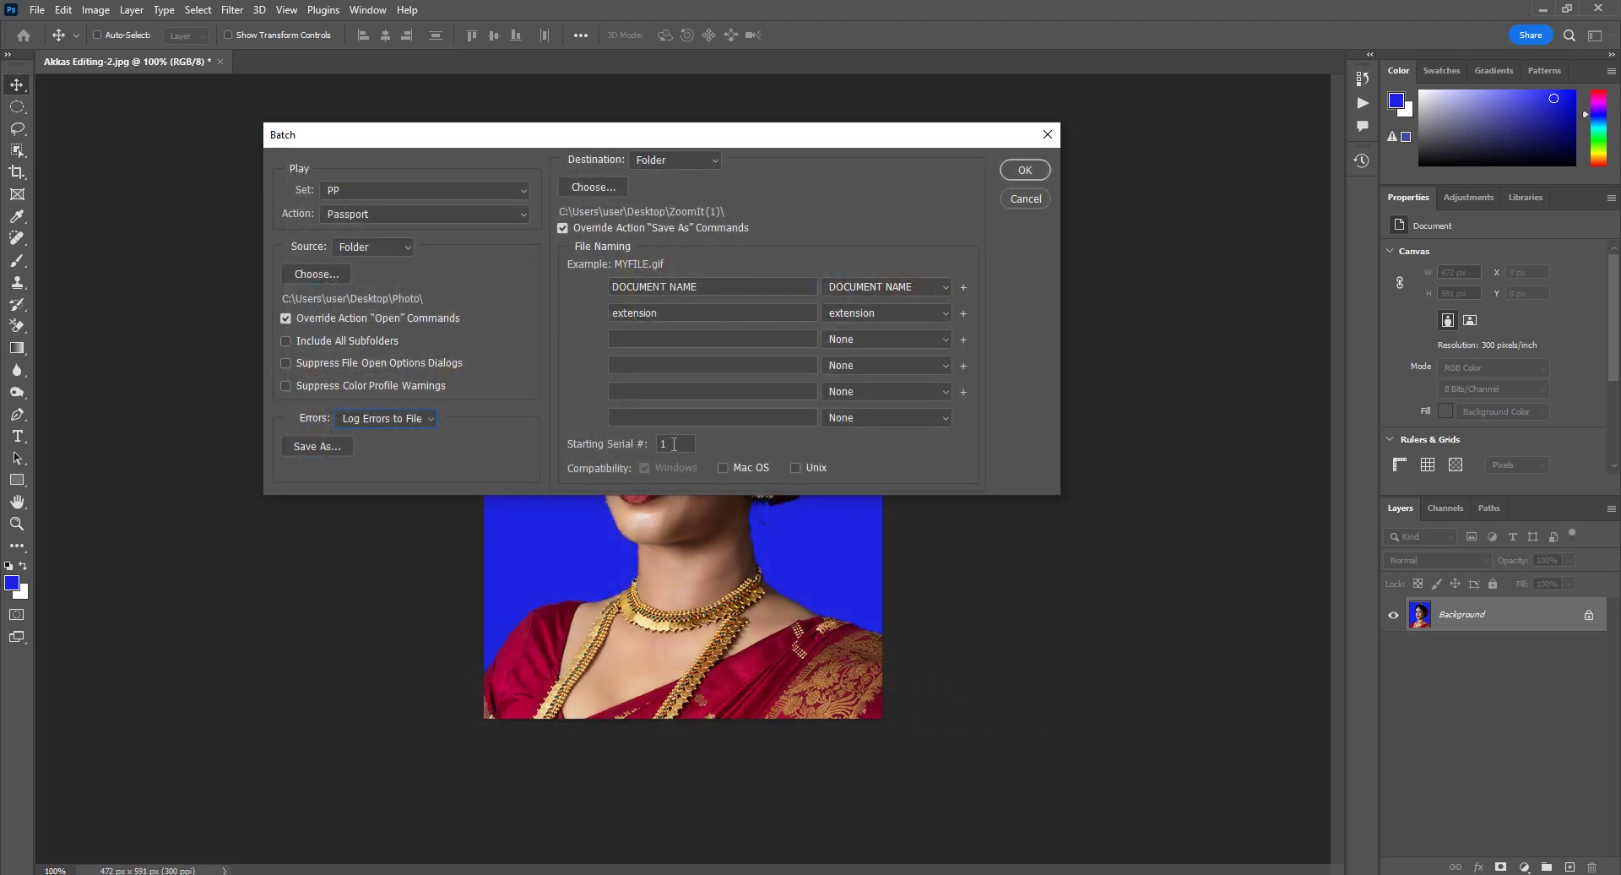
{"action": "left_click", "coordinate": [1025, 170]}
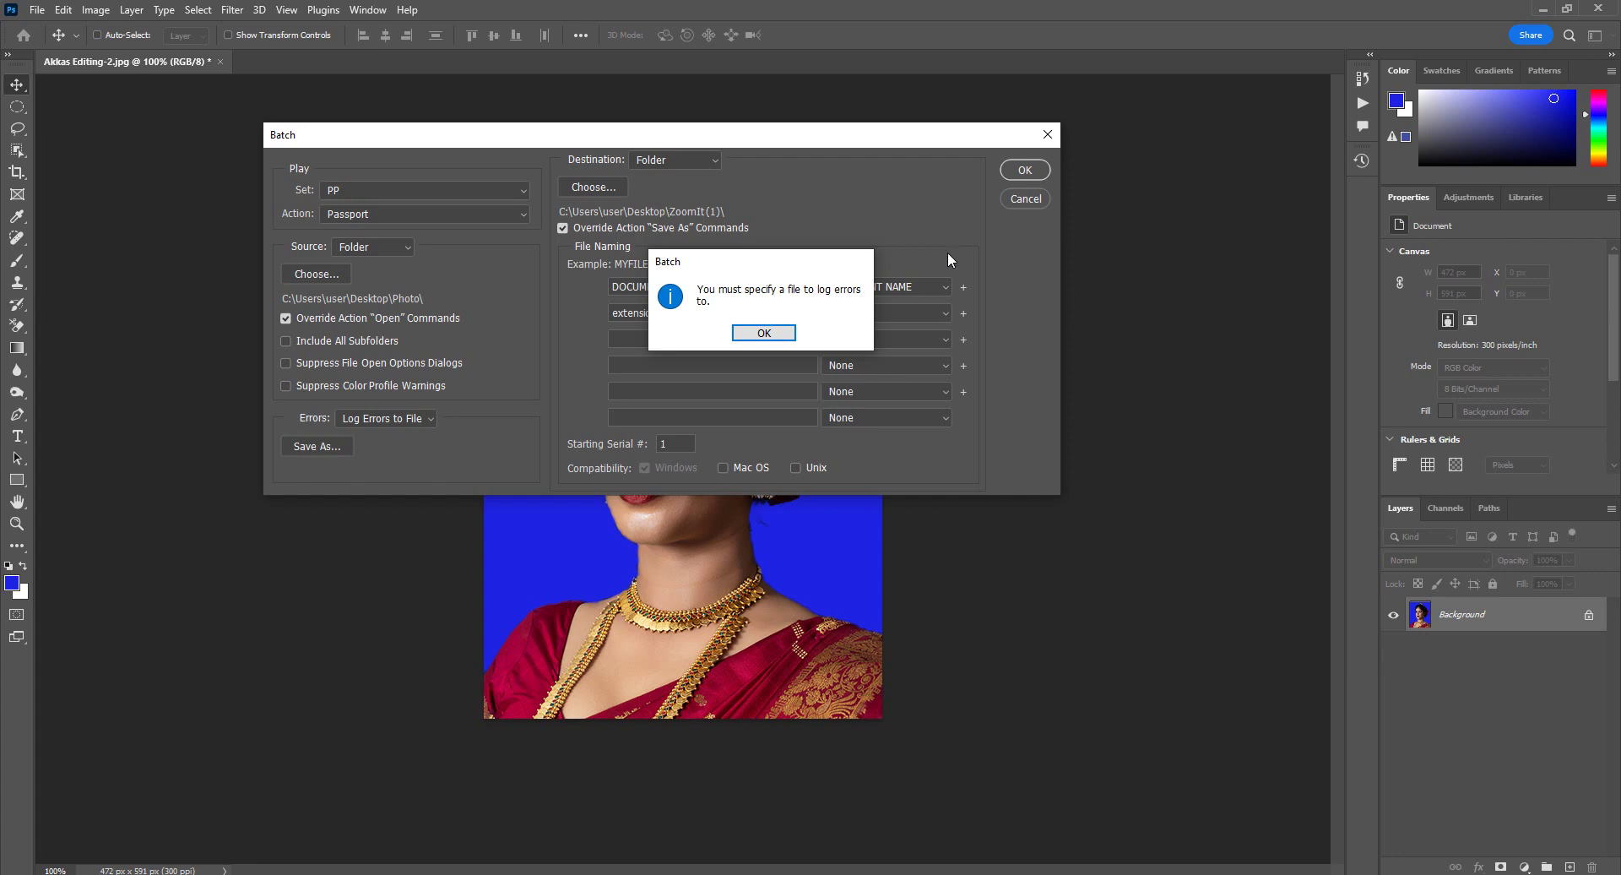
Step: After the missing error-log warning, switch Errors to Stop for Errors and rerun the batch
{"action": "left_click", "coordinate": [768, 332]}
{"action": "left_click", "coordinate": [387, 418]}
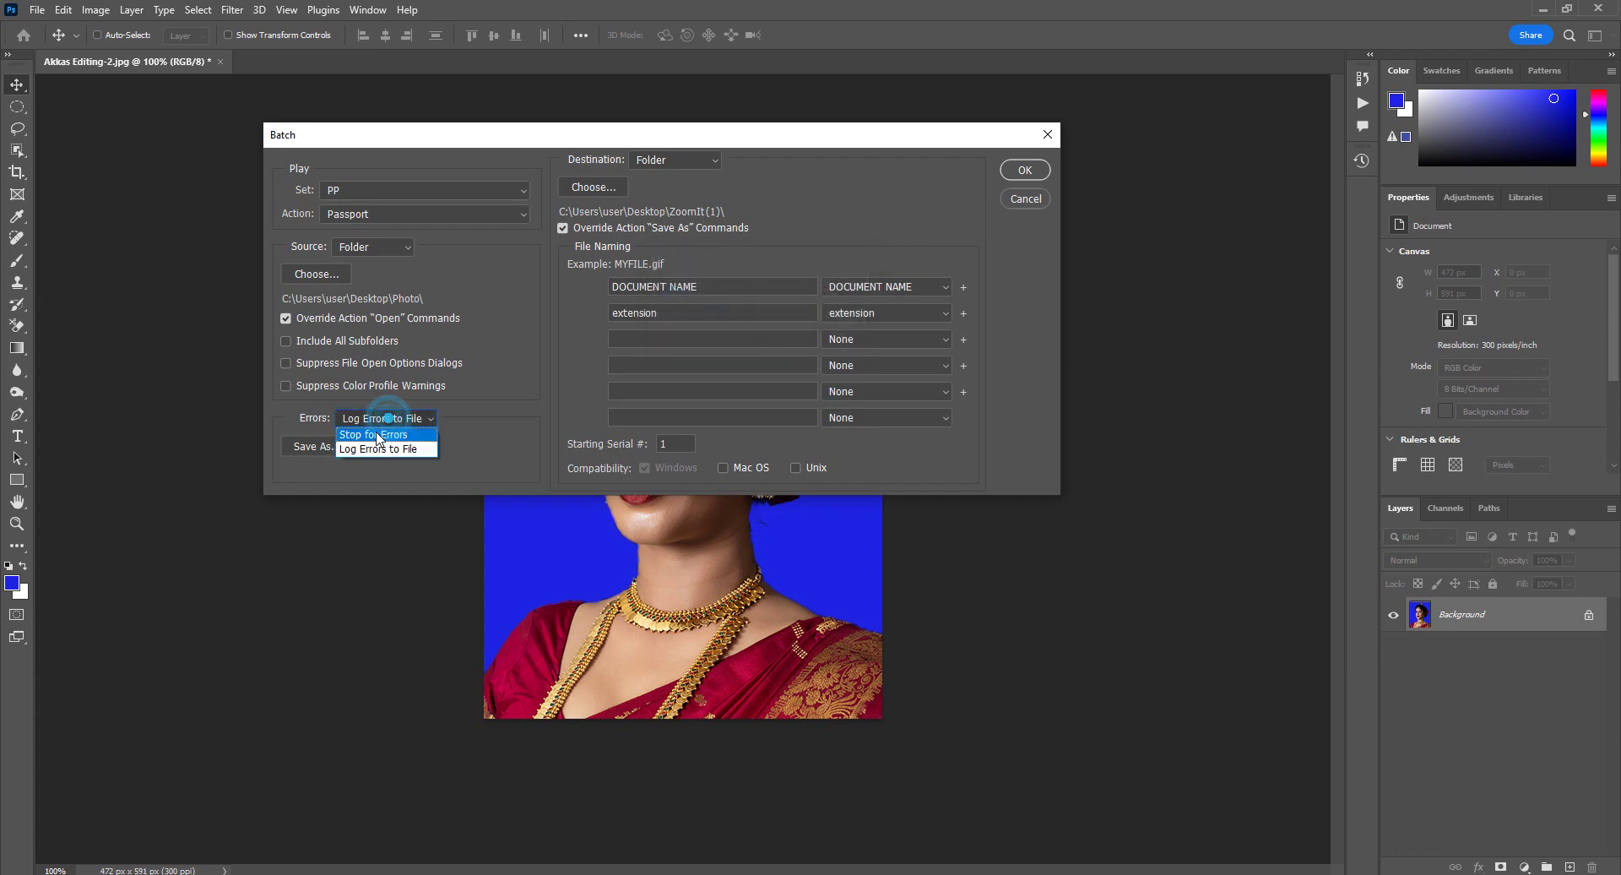
{"action": "left_click", "coordinate": [363, 434]}
{"action": "left_click", "coordinate": [1025, 170]}
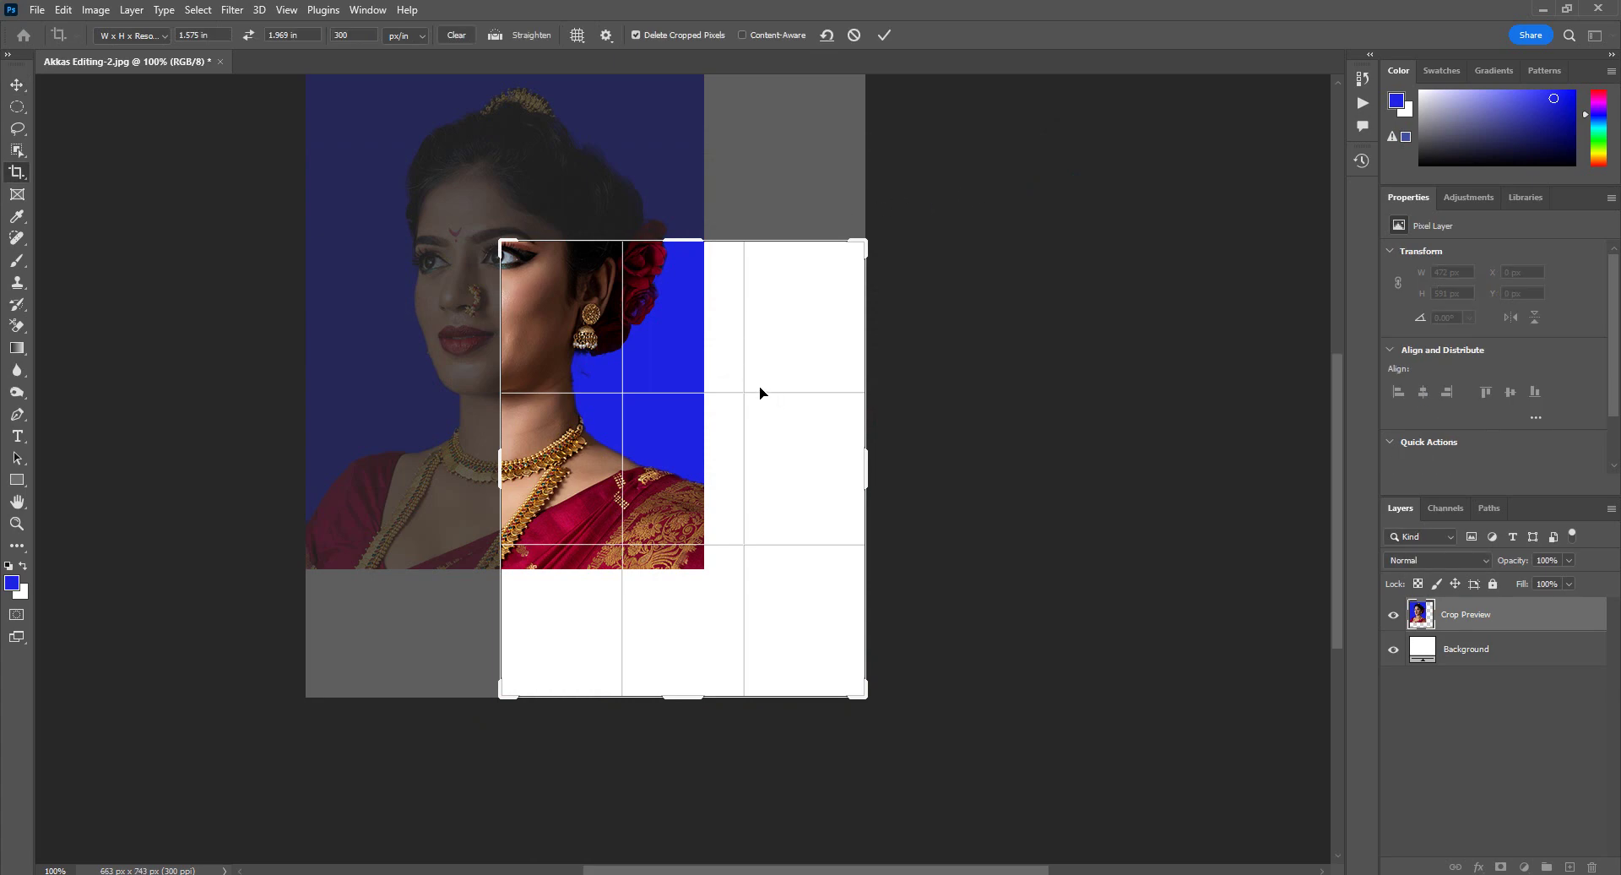
Step: Shift the portrait to frame the face inside the passport crop box and commit the crop
{"action": "left_click_drag", "start_coordinate": [682, 366], "coordinate": [858, 538]}
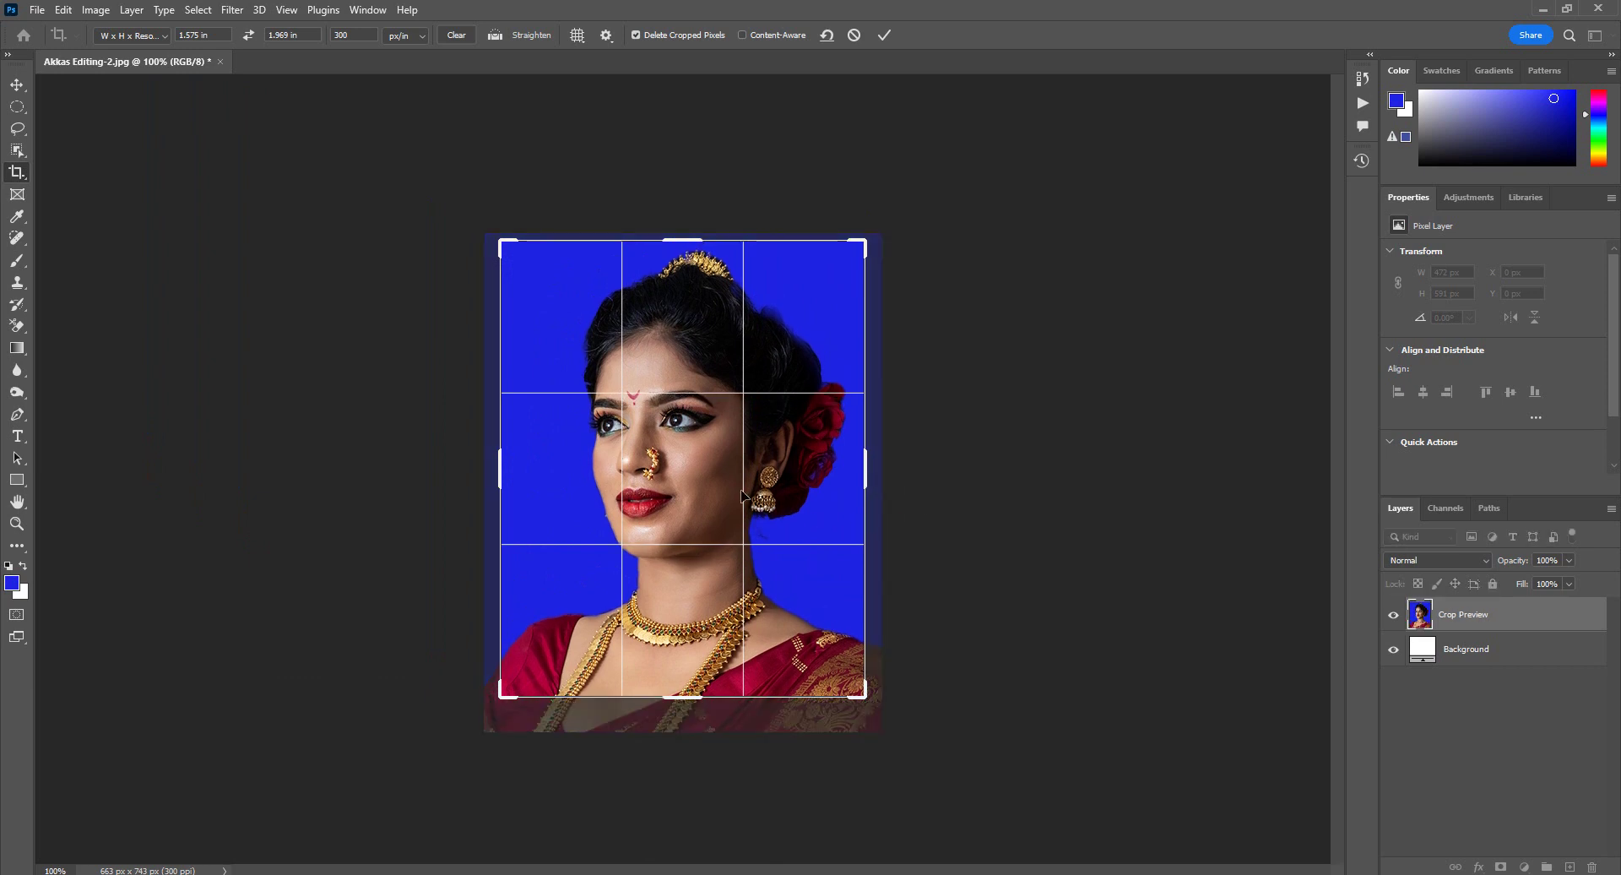
{"action": "key", "text": "Return"}
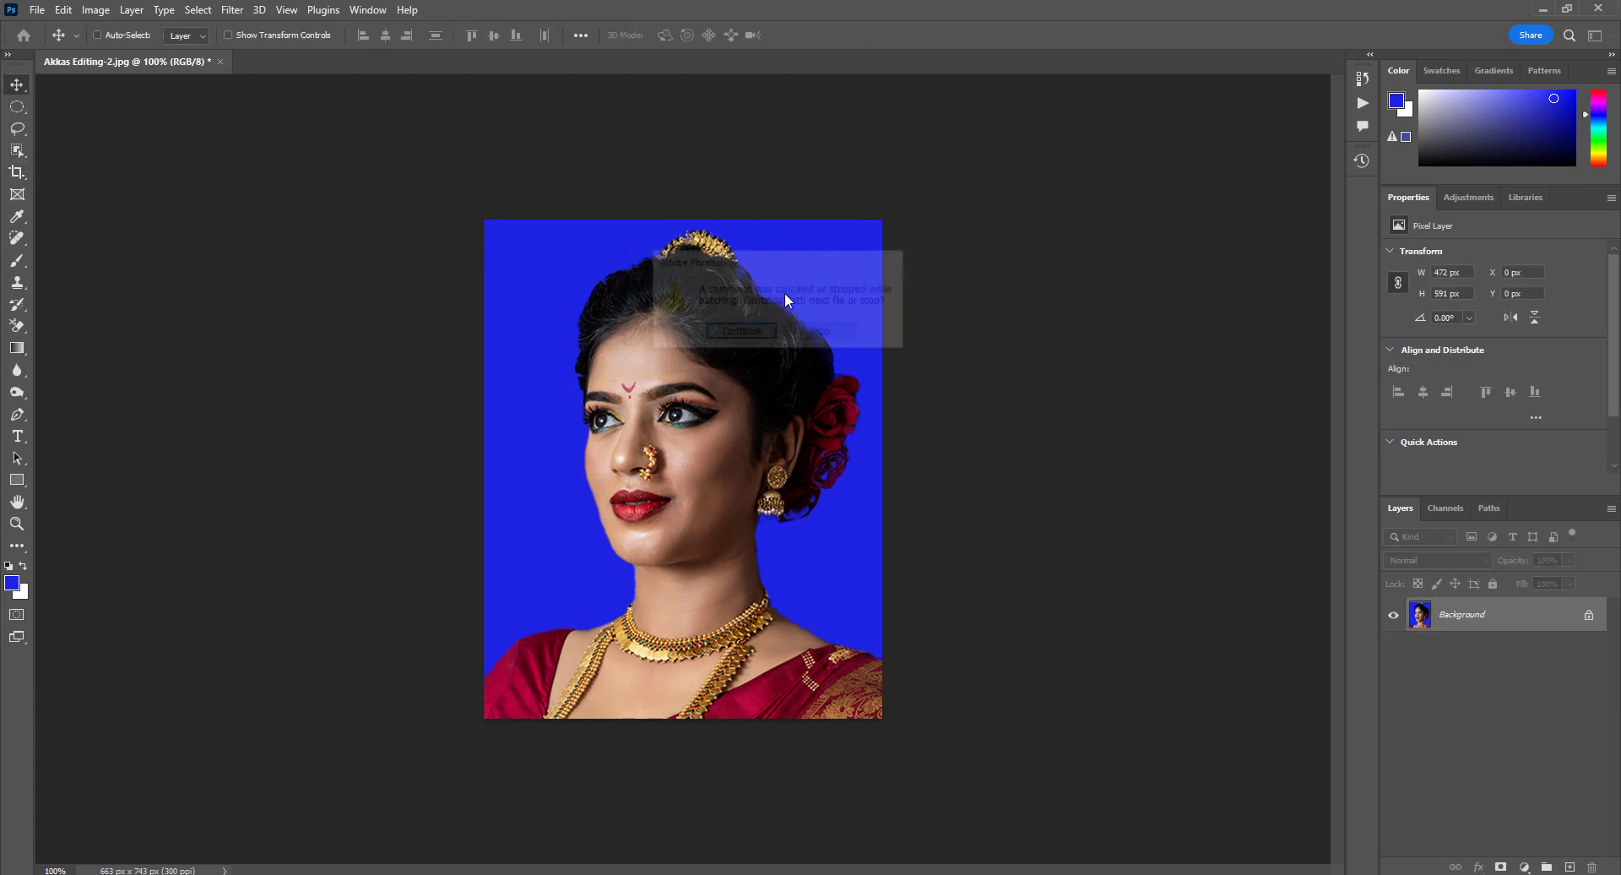
Step: Stop the batch, check the Desktop's ZoomIt (1) folder in File Explorer, then close Explorer
{"action": "left_click", "coordinate": [827, 334]}
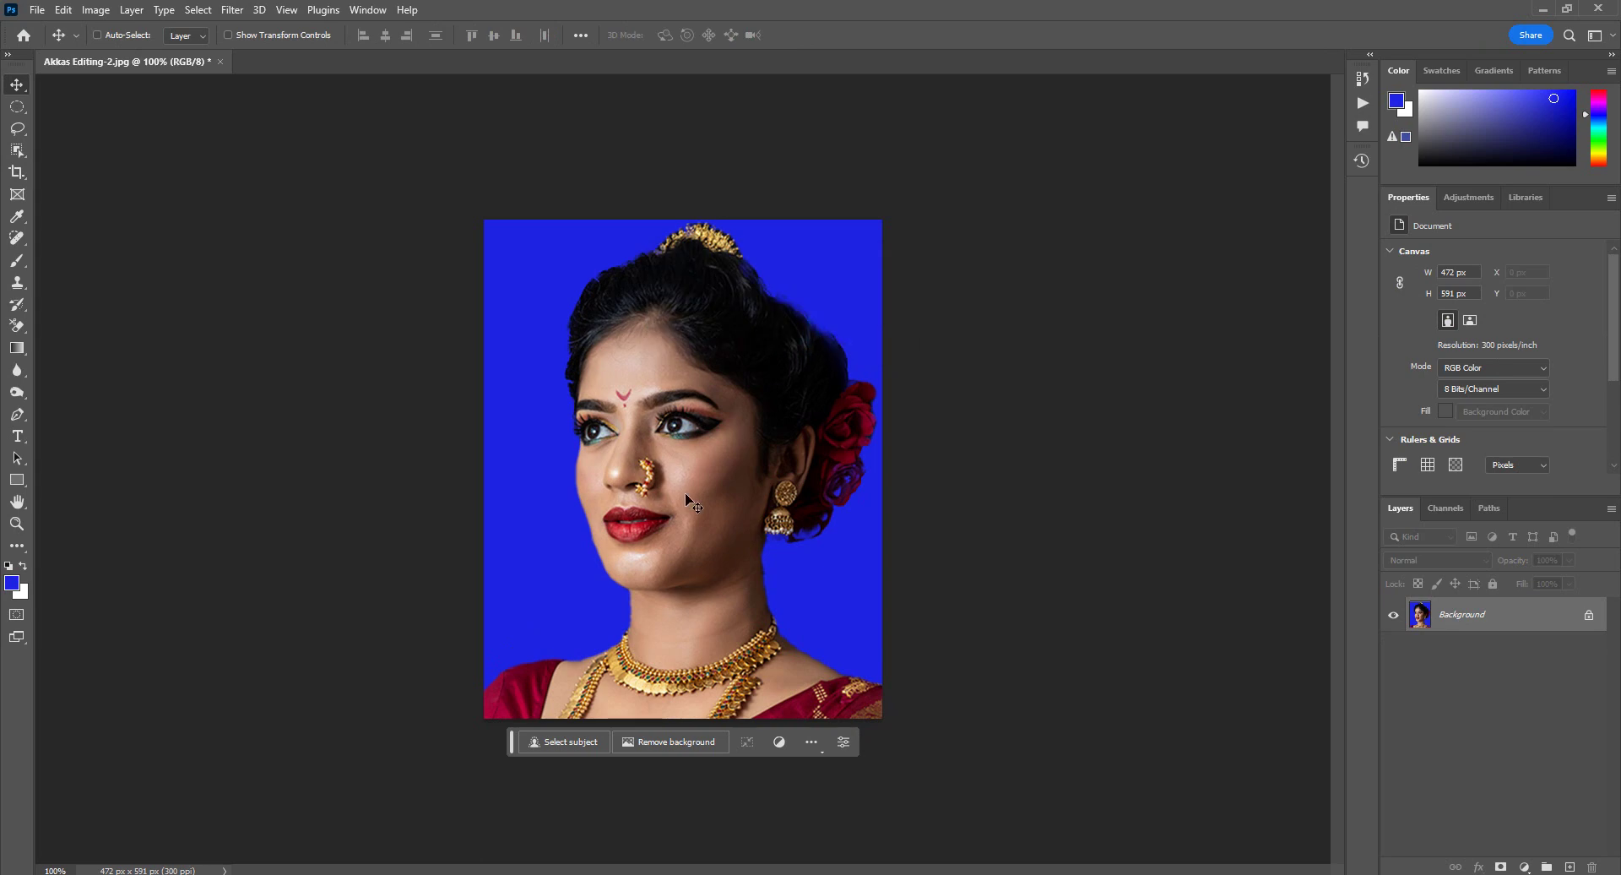
{"action": "key", "text": "alt+Tab"}
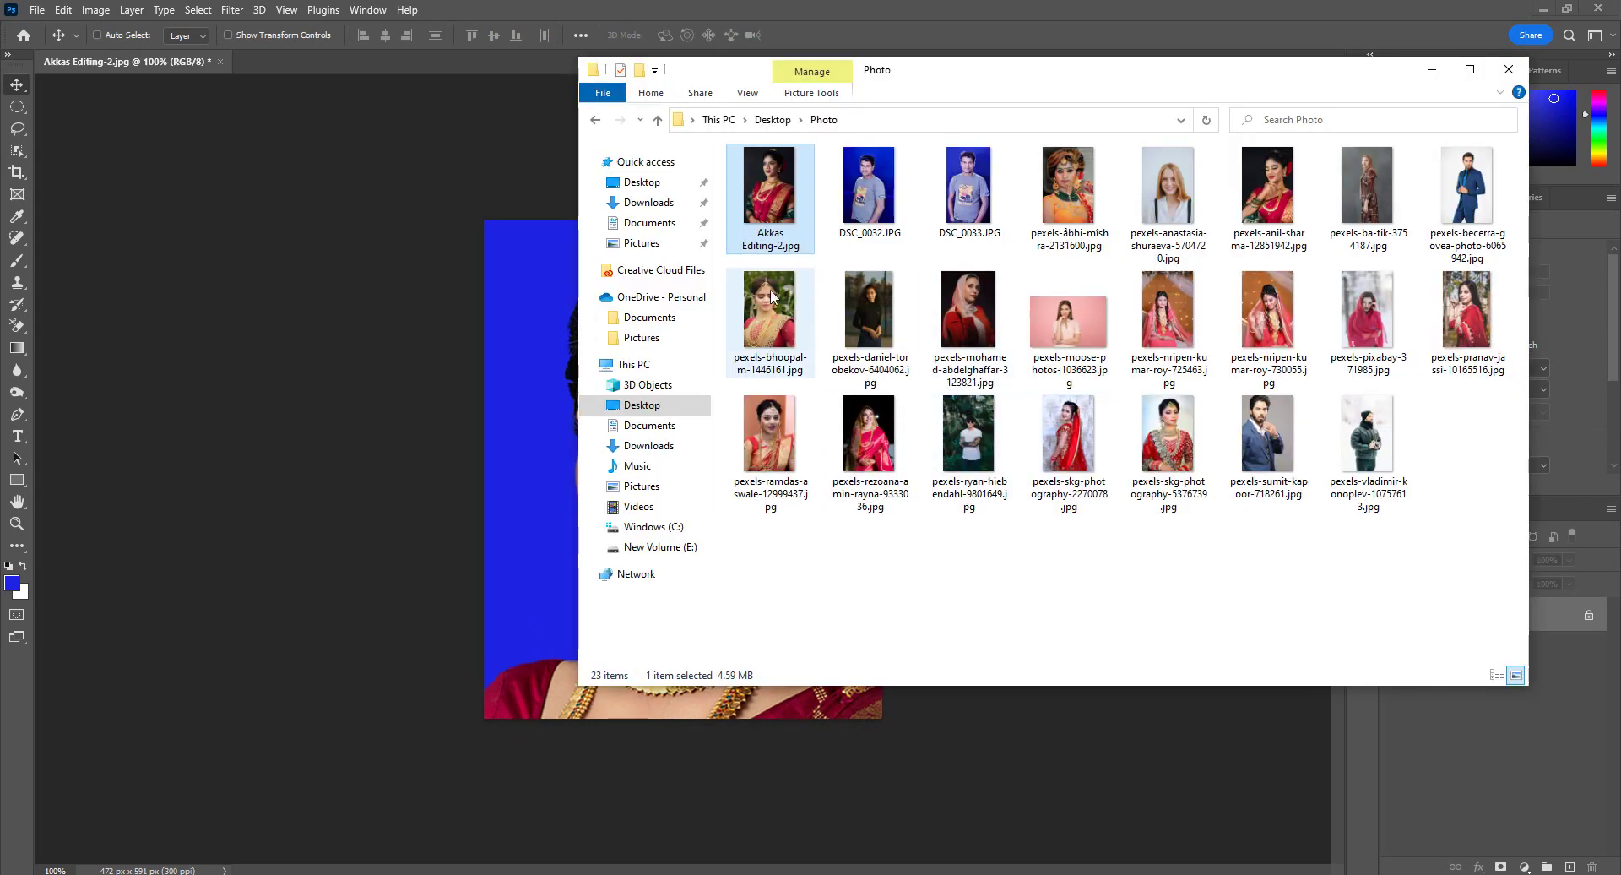
{"action": "left_click", "coordinate": [642, 182]}
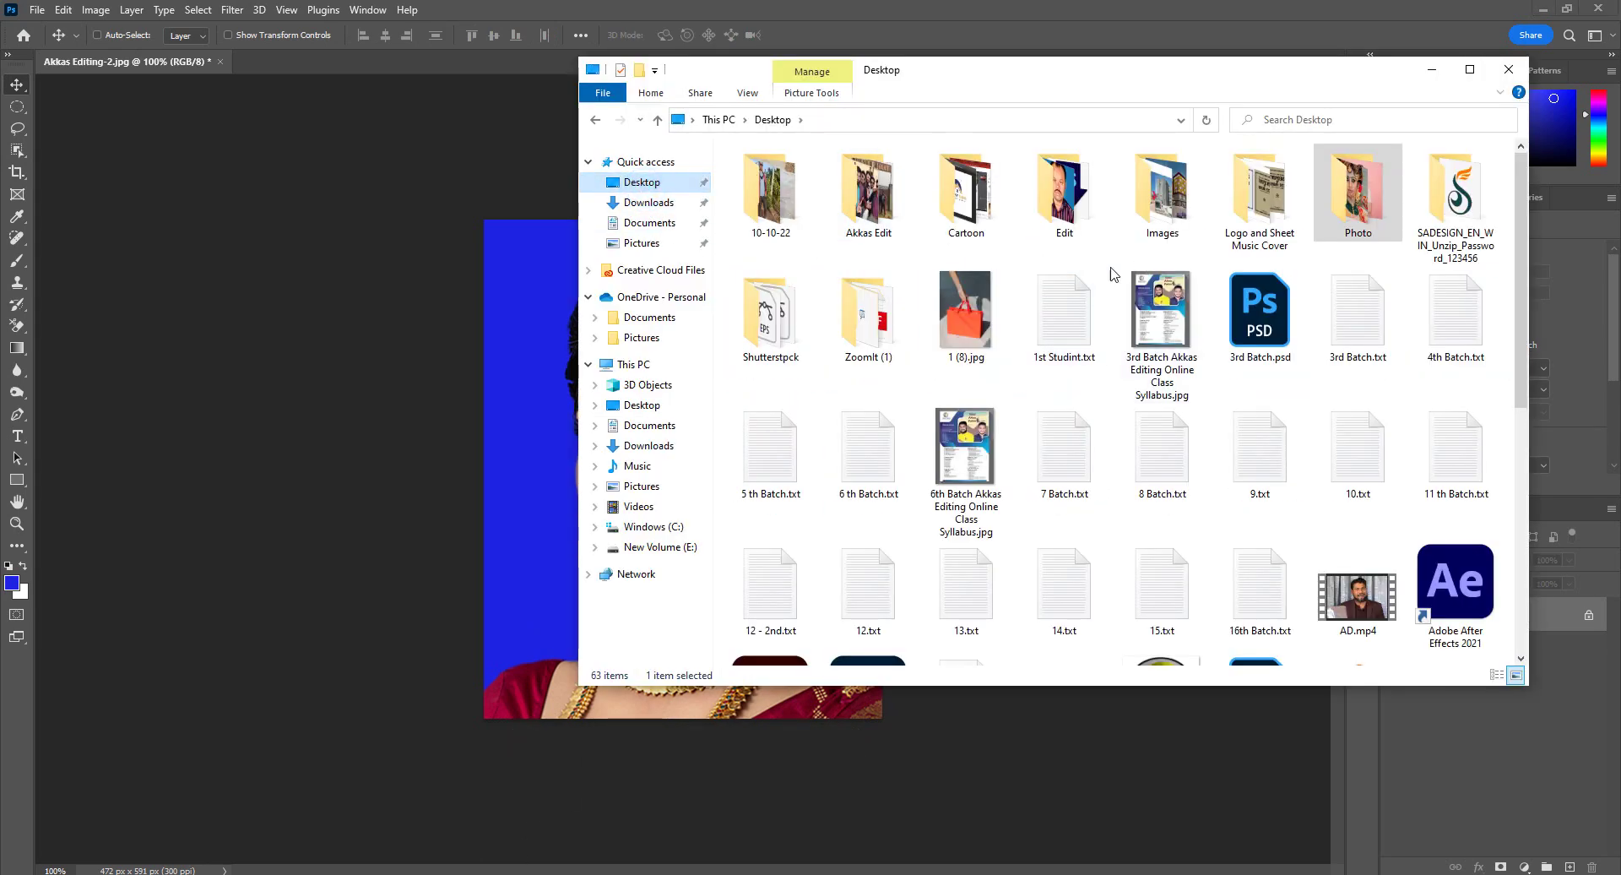
{"action": "double_click", "coordinate": [883, 325]}
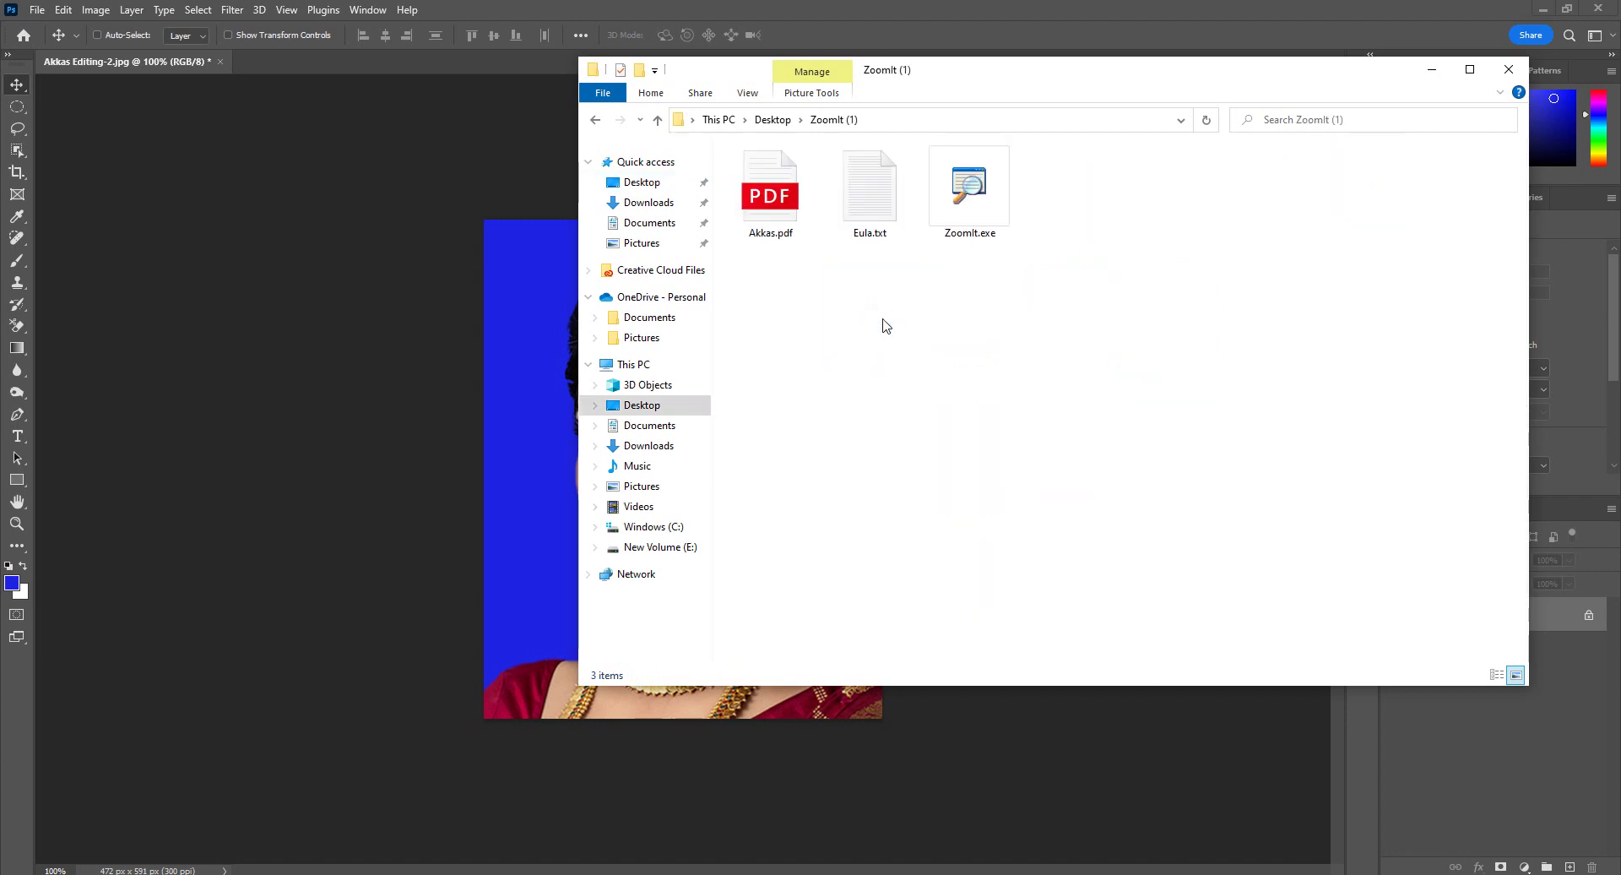
{"action": "left_click", "coordinate": [1509, 70]}
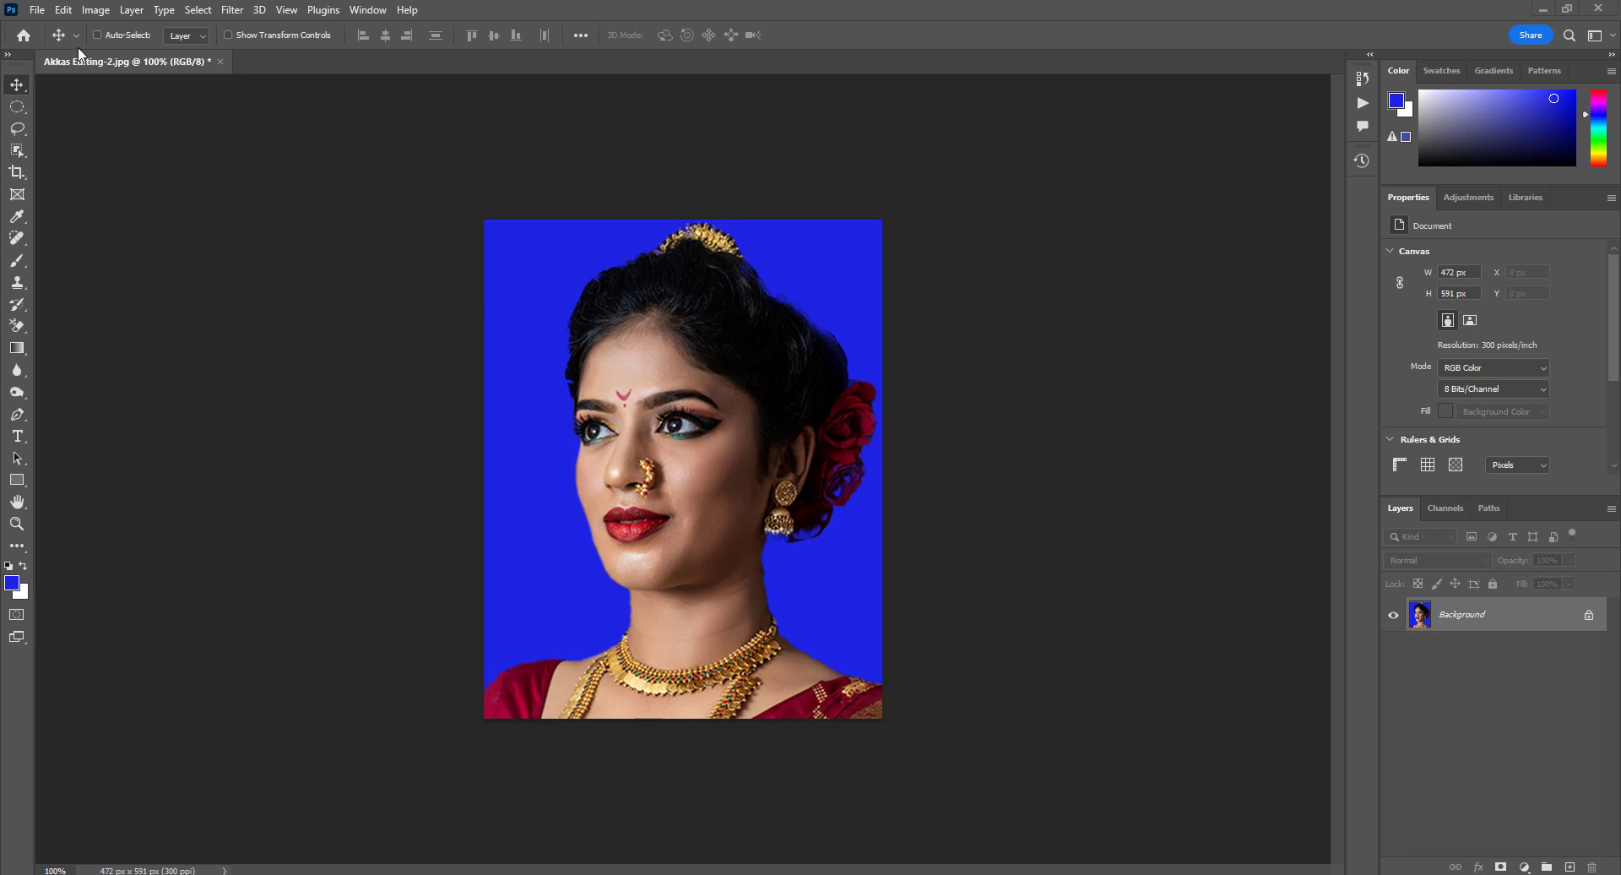
Step: Dismiss the File > Automate menu and close Akkas Editing-2 without saving its changes
{"action": "left_click", "coordinate": [37, 10]}
{"action": "mouse_move", "coordinate": [97, 434]}
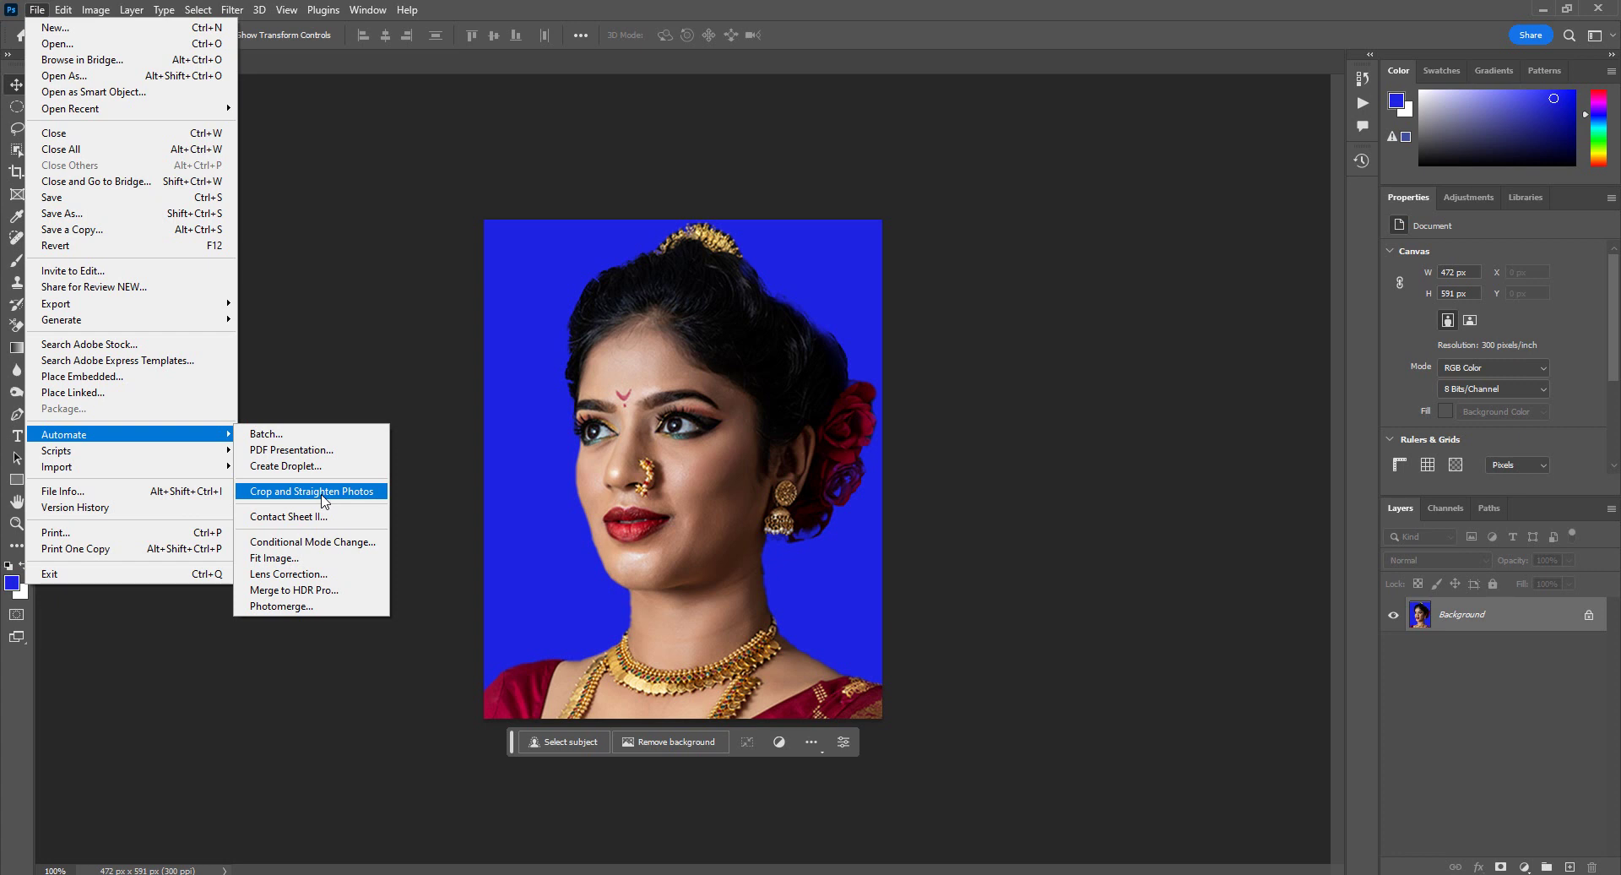
{"action": "left_click", "coordinate": [1057, 302]}
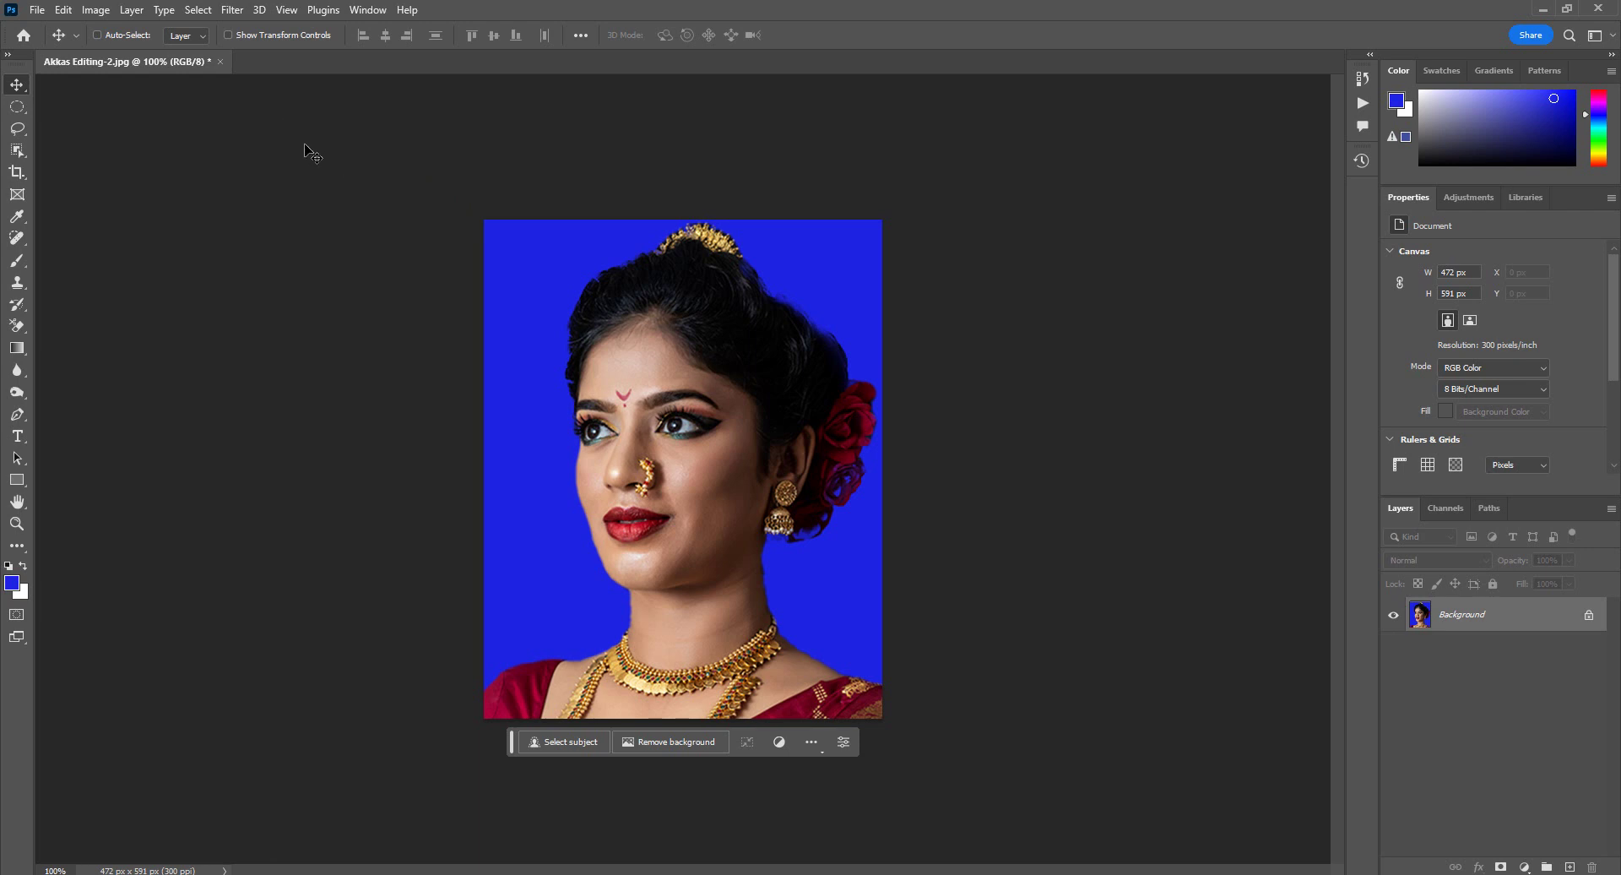
{"action": "left_click", "coordinate": [220, 62]}
{"action": "left_click", "coordinate": [816, 333]}
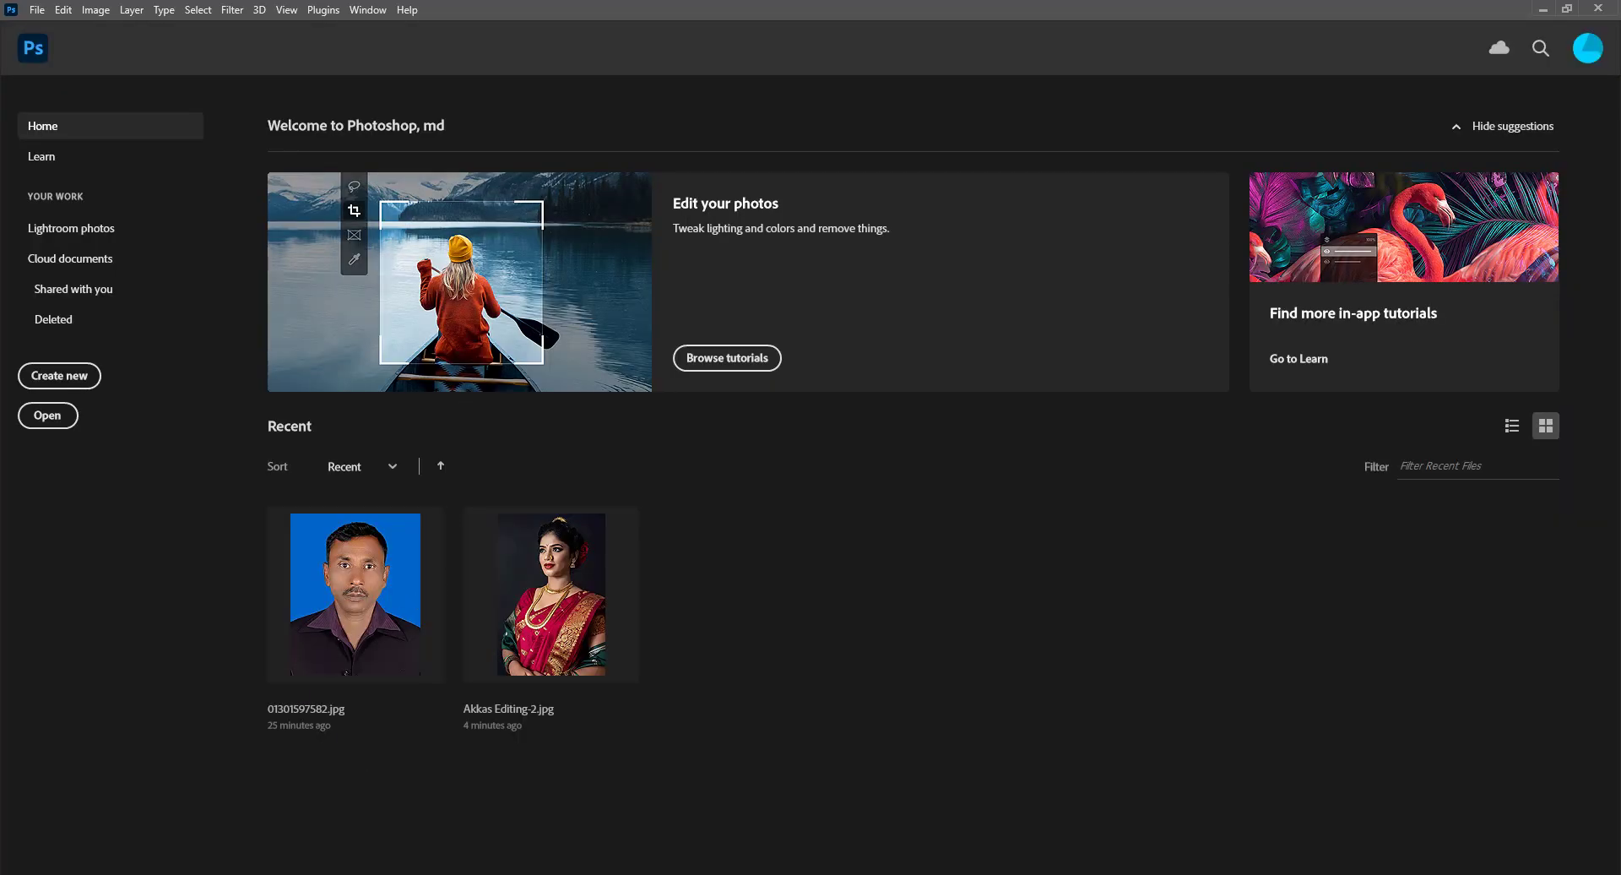
Step: Open the first-row portraits from Desktop > Edit and create a new 8.5 × 11 in, 300 ppi document
{"action": "key", "text": "super+e"}
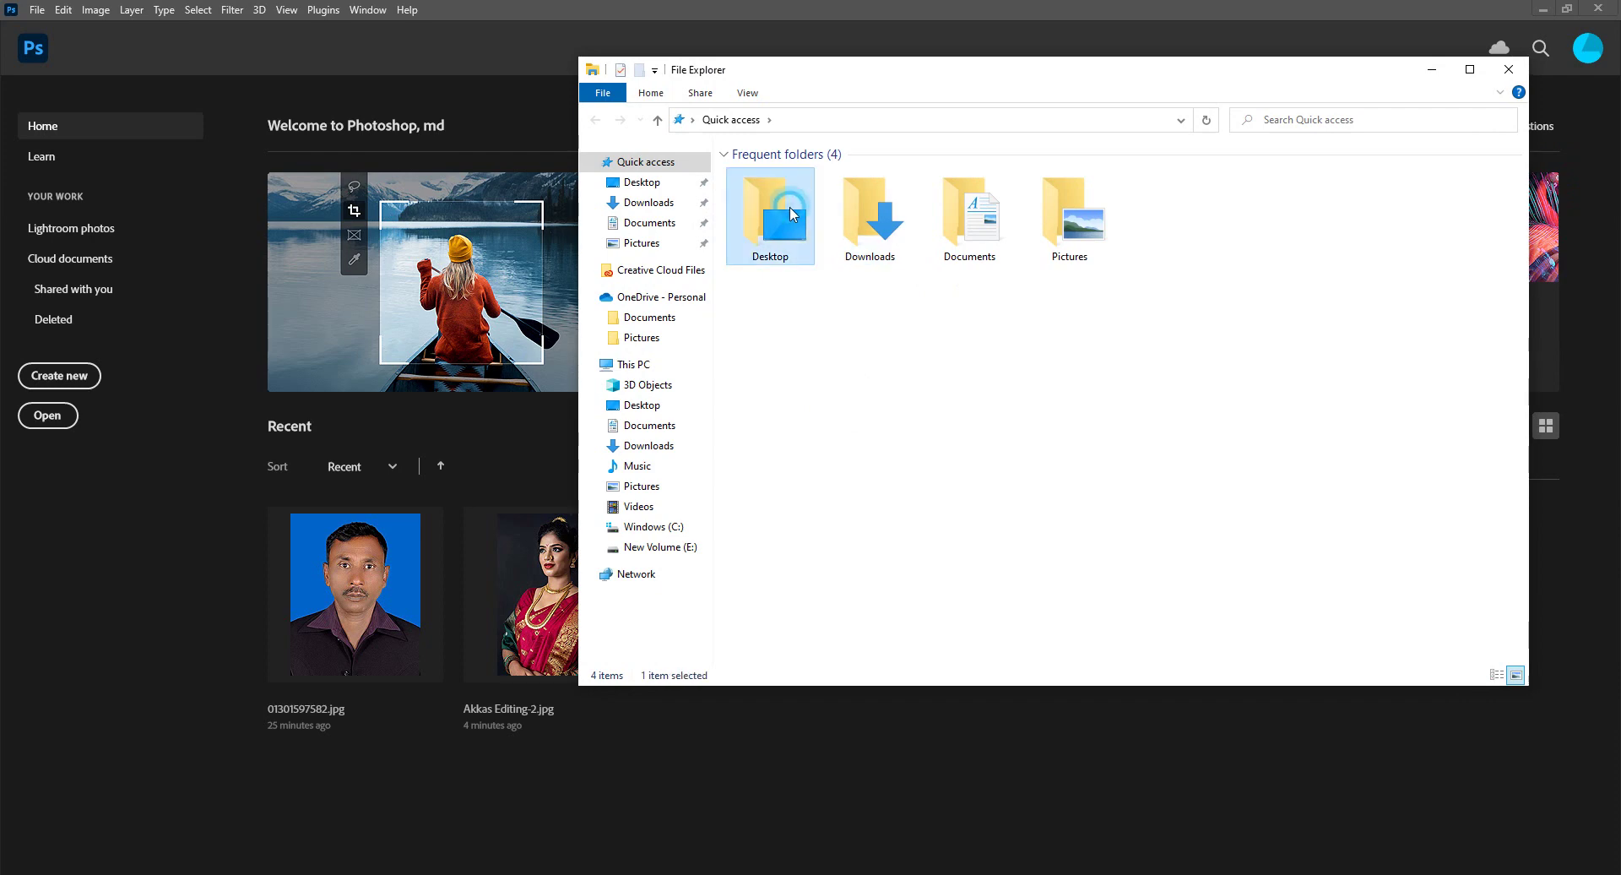
{"action": "double_click", "coordinate": [768, 213]}
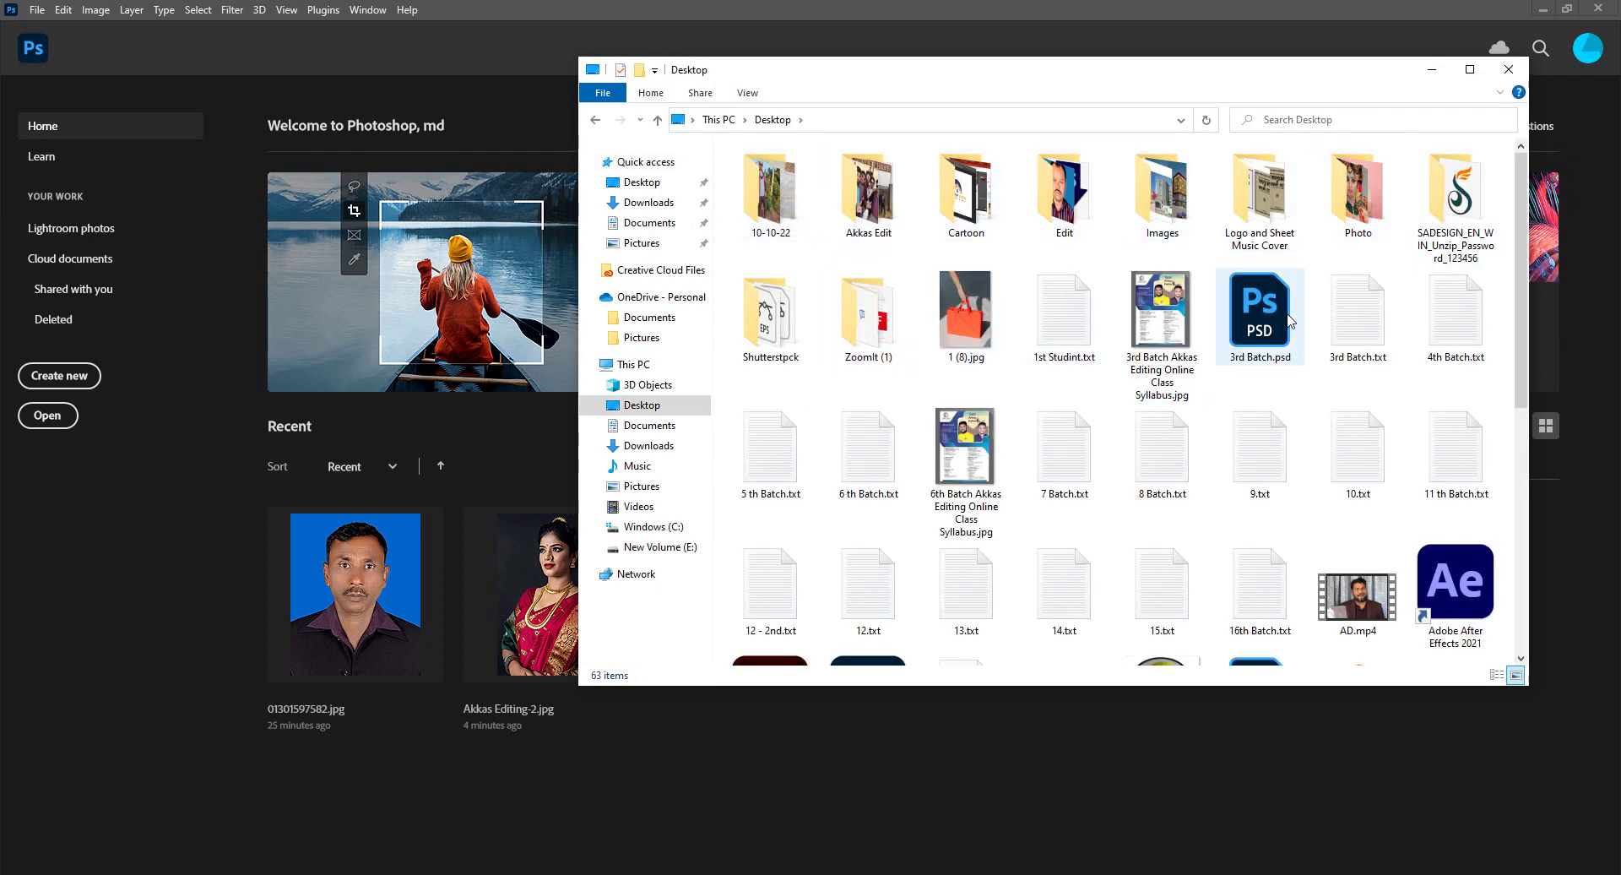
{"action": "double_click", "coordinate": [1065, 215]}
{"action": "left_click_drag", "start_coordinate": [1514, 160], "coordinate": [735, 273]}
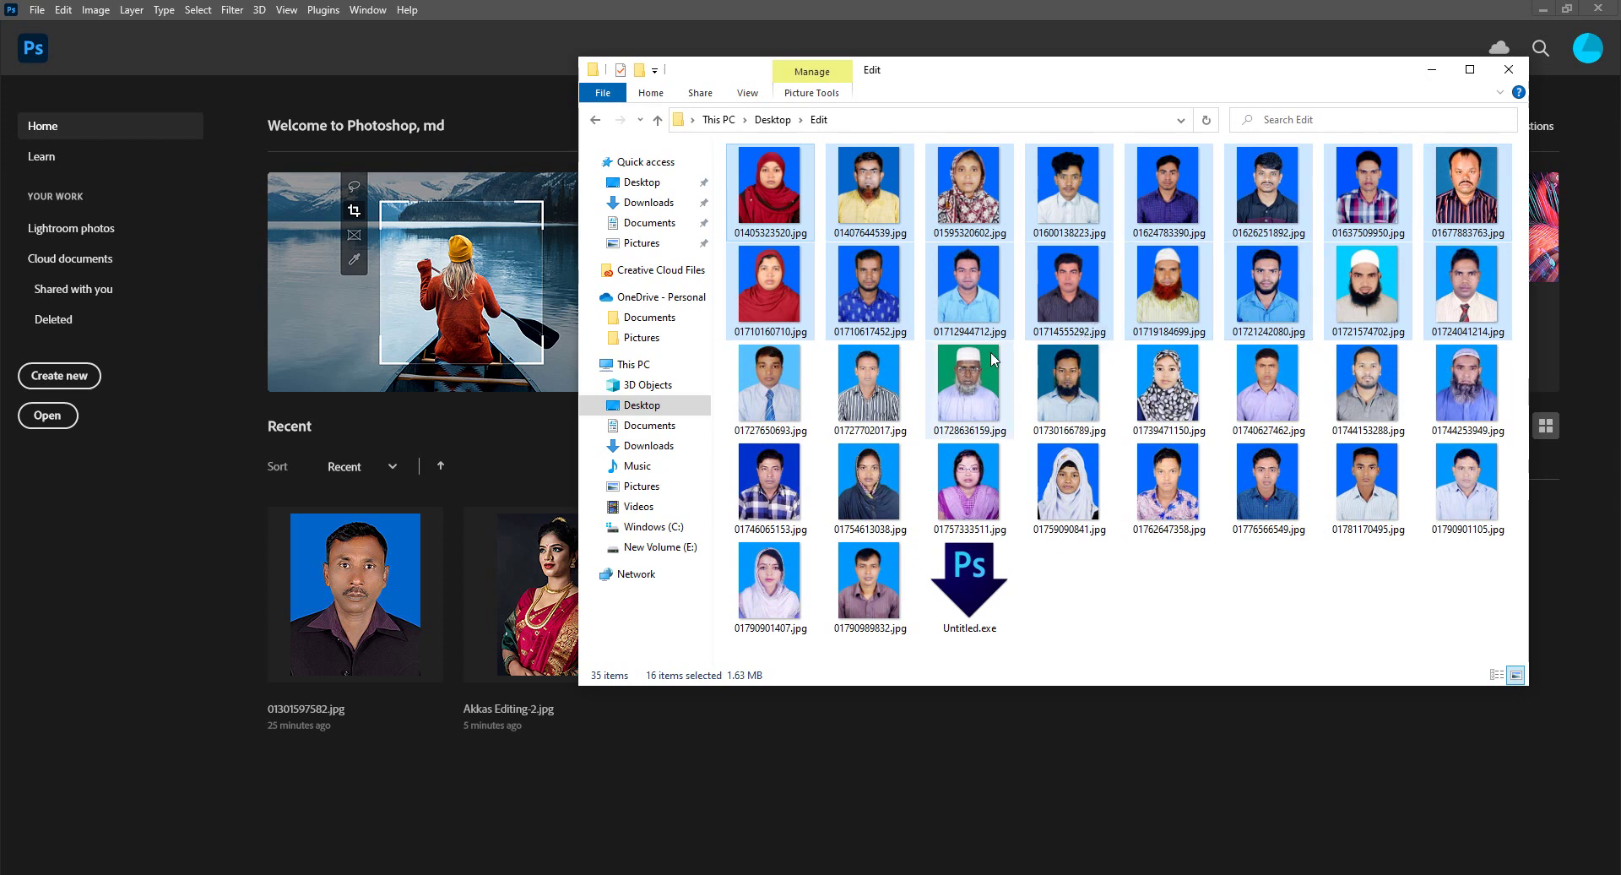
{"action": "left_click_drag", "start_coordinate": [1518, 155], "coordinate": [722, 775]}
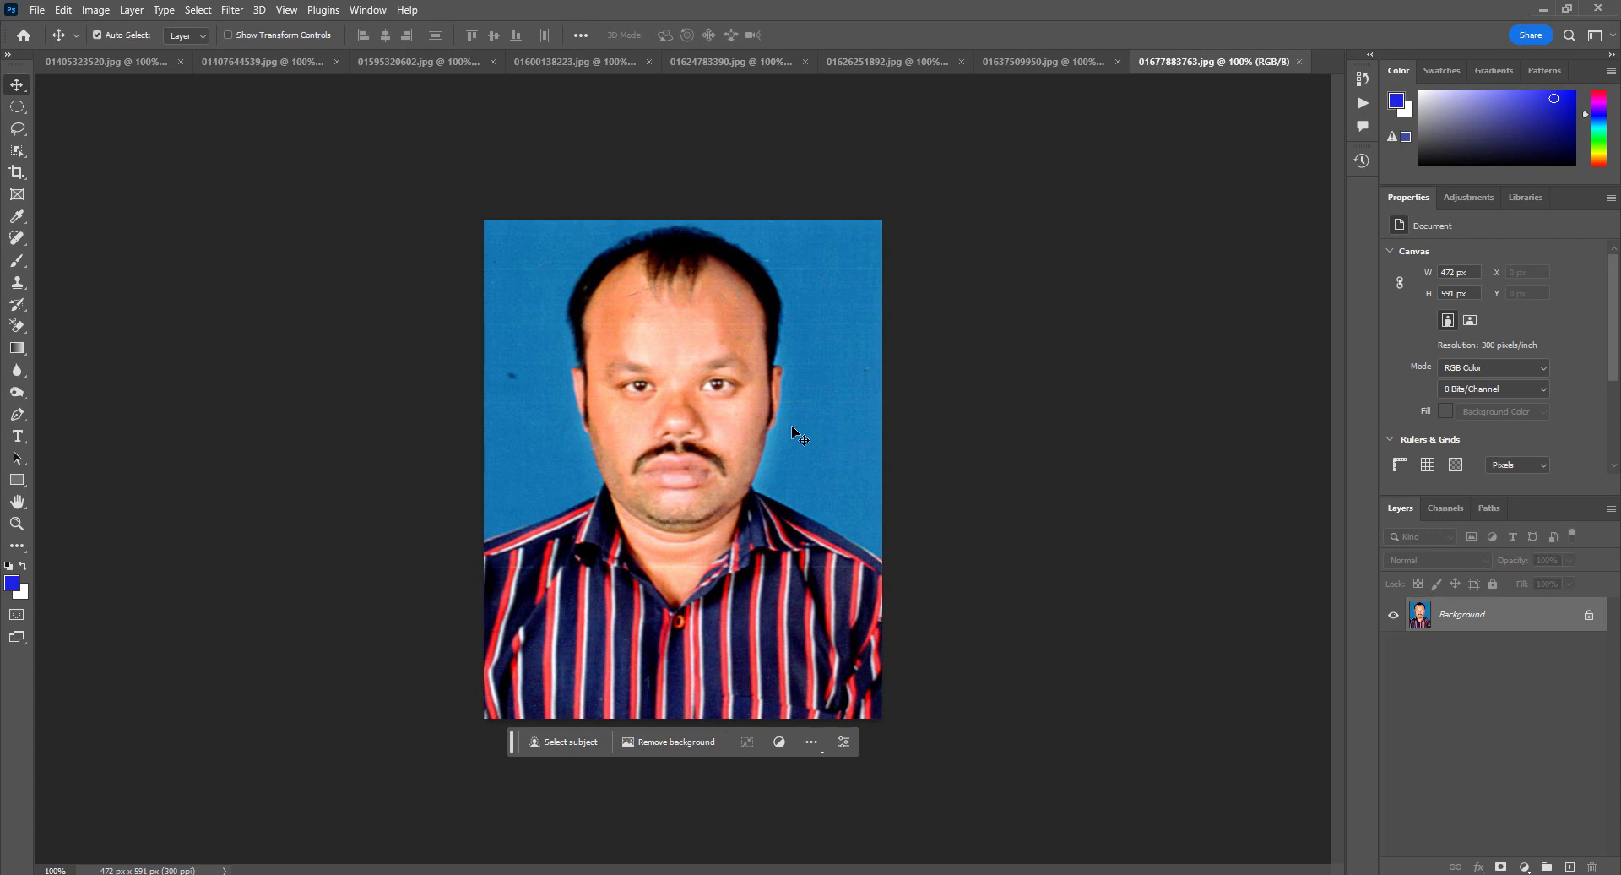
{"action": "key", "text": "ctrl+n"}
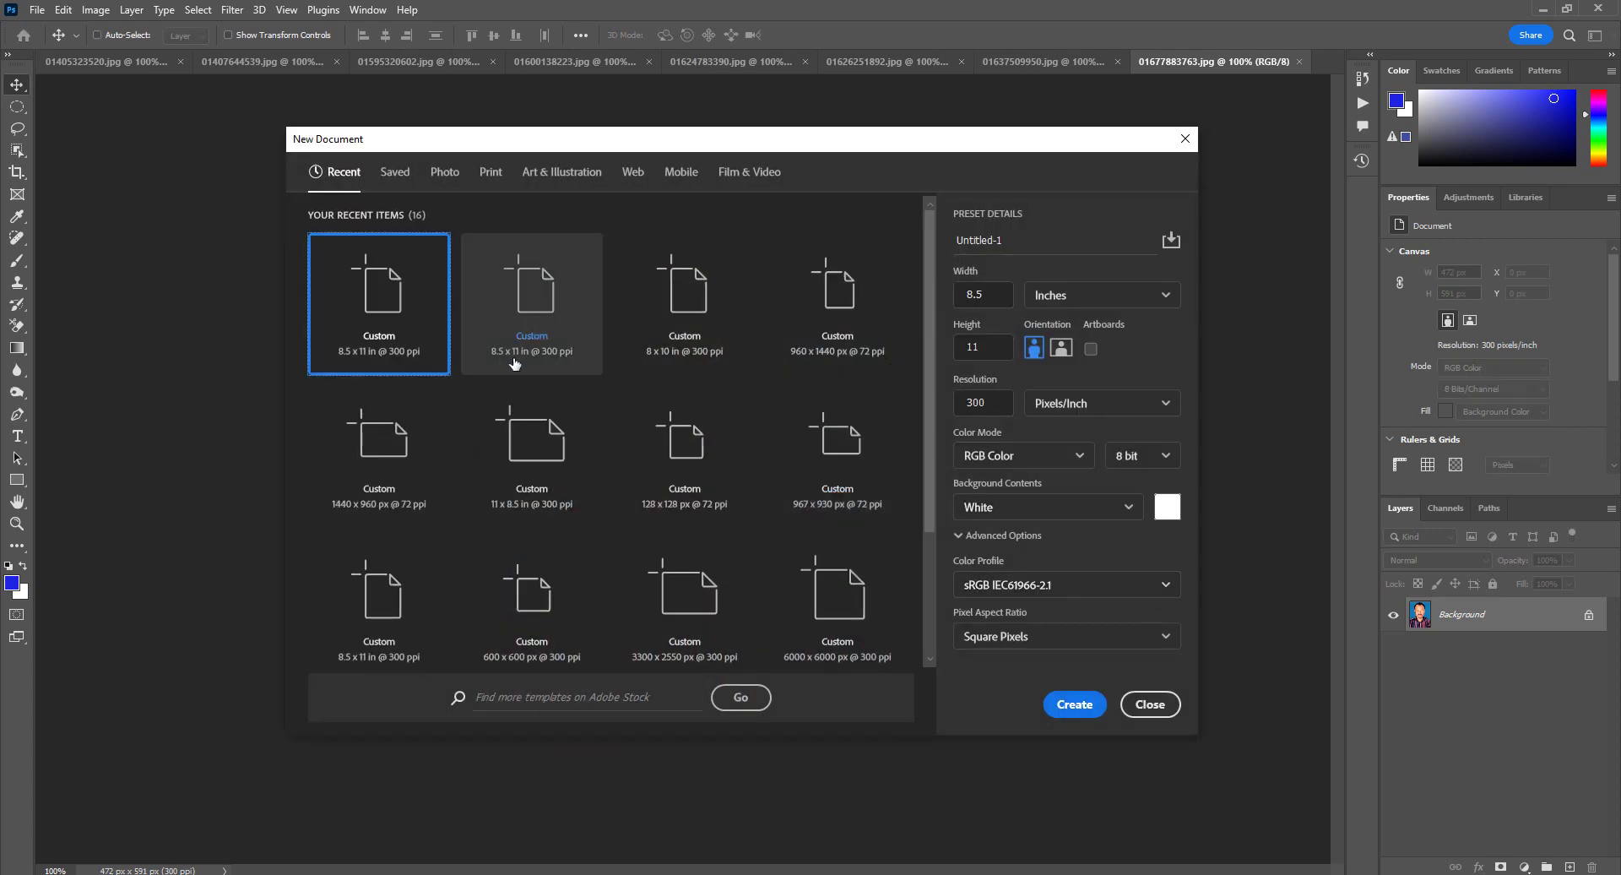
{"action": "left_click", "coordinate": [1091, 707]}
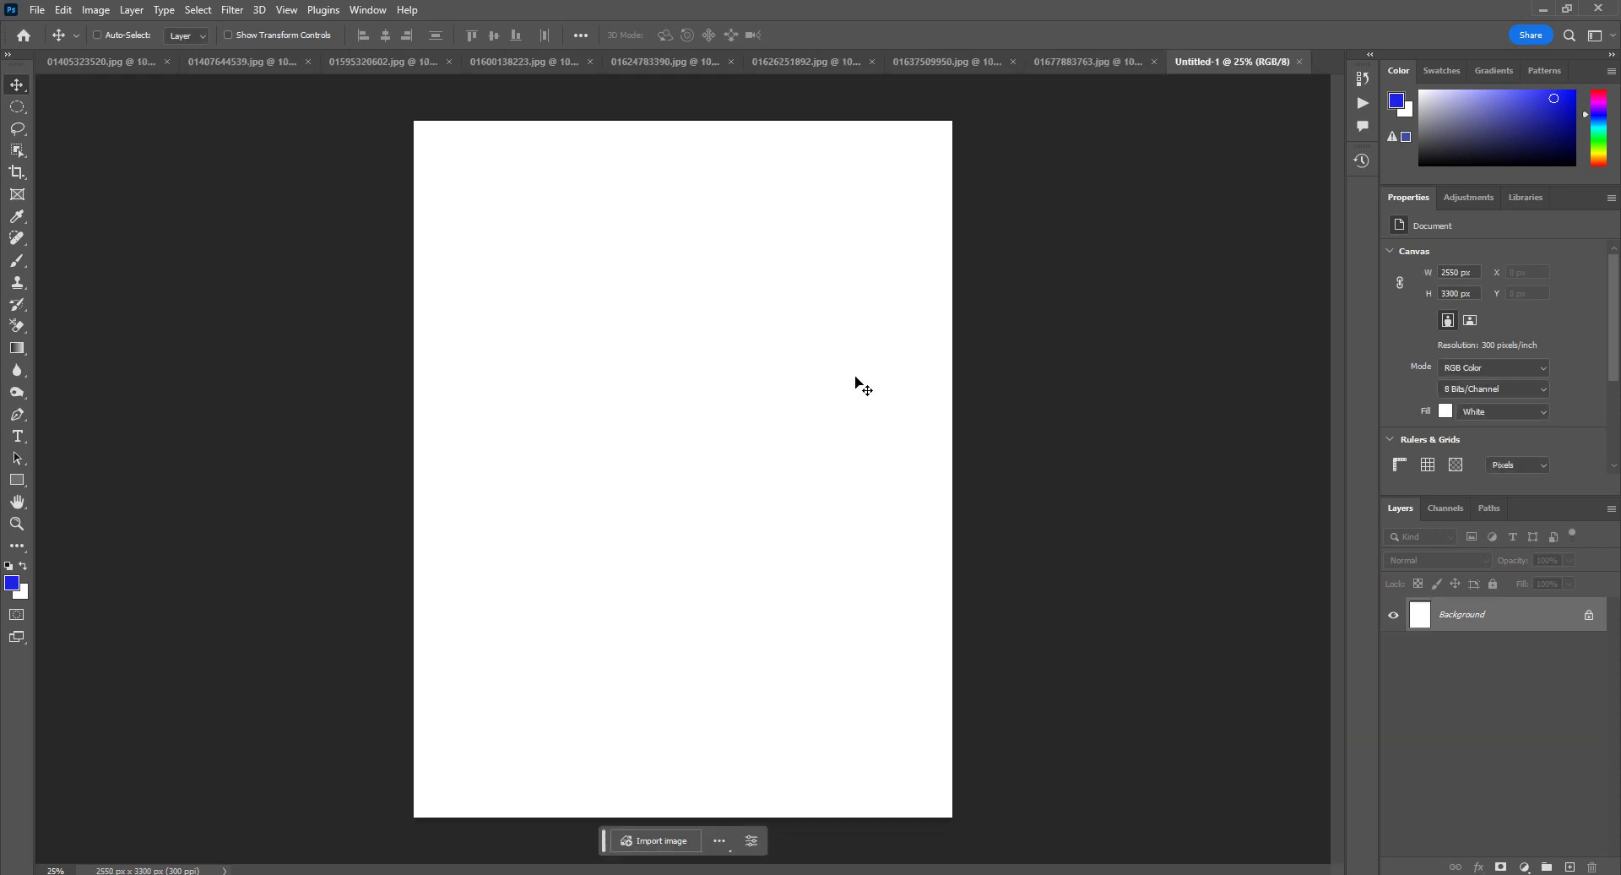
{"action": "left_click", "coordinate": [1097, 67]}
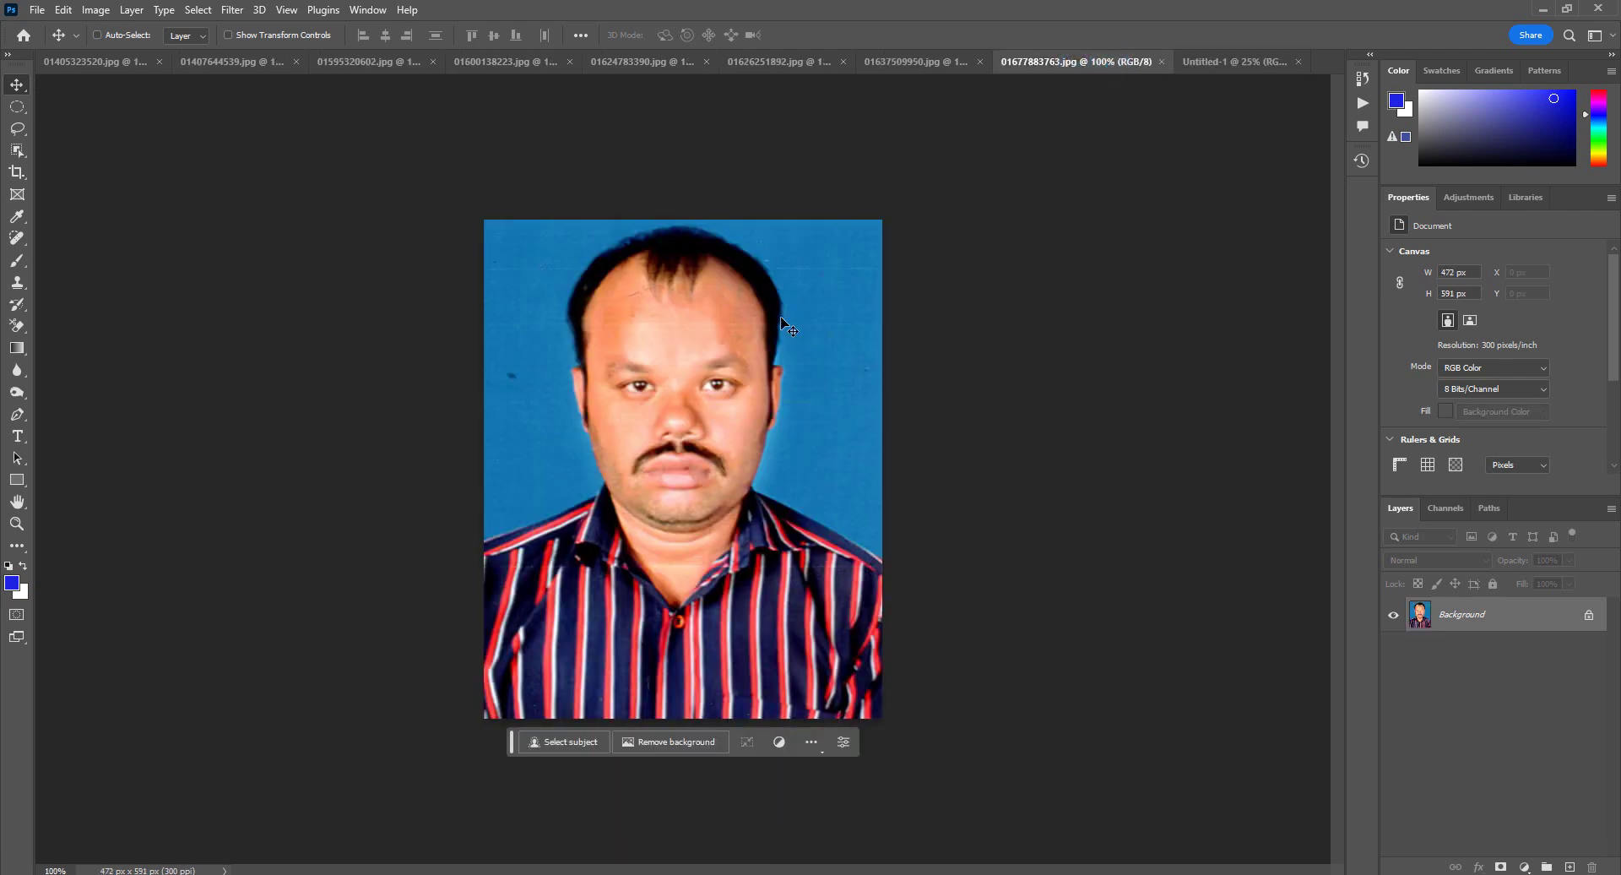
{"action": "left_click", "coordinate": [1216, 66]}
{"action": "left_click_drag", "start_coordinate": [1216, 66], "coordinate": [736, 349]}
{"action": "key", "text": "ctrl+t"}
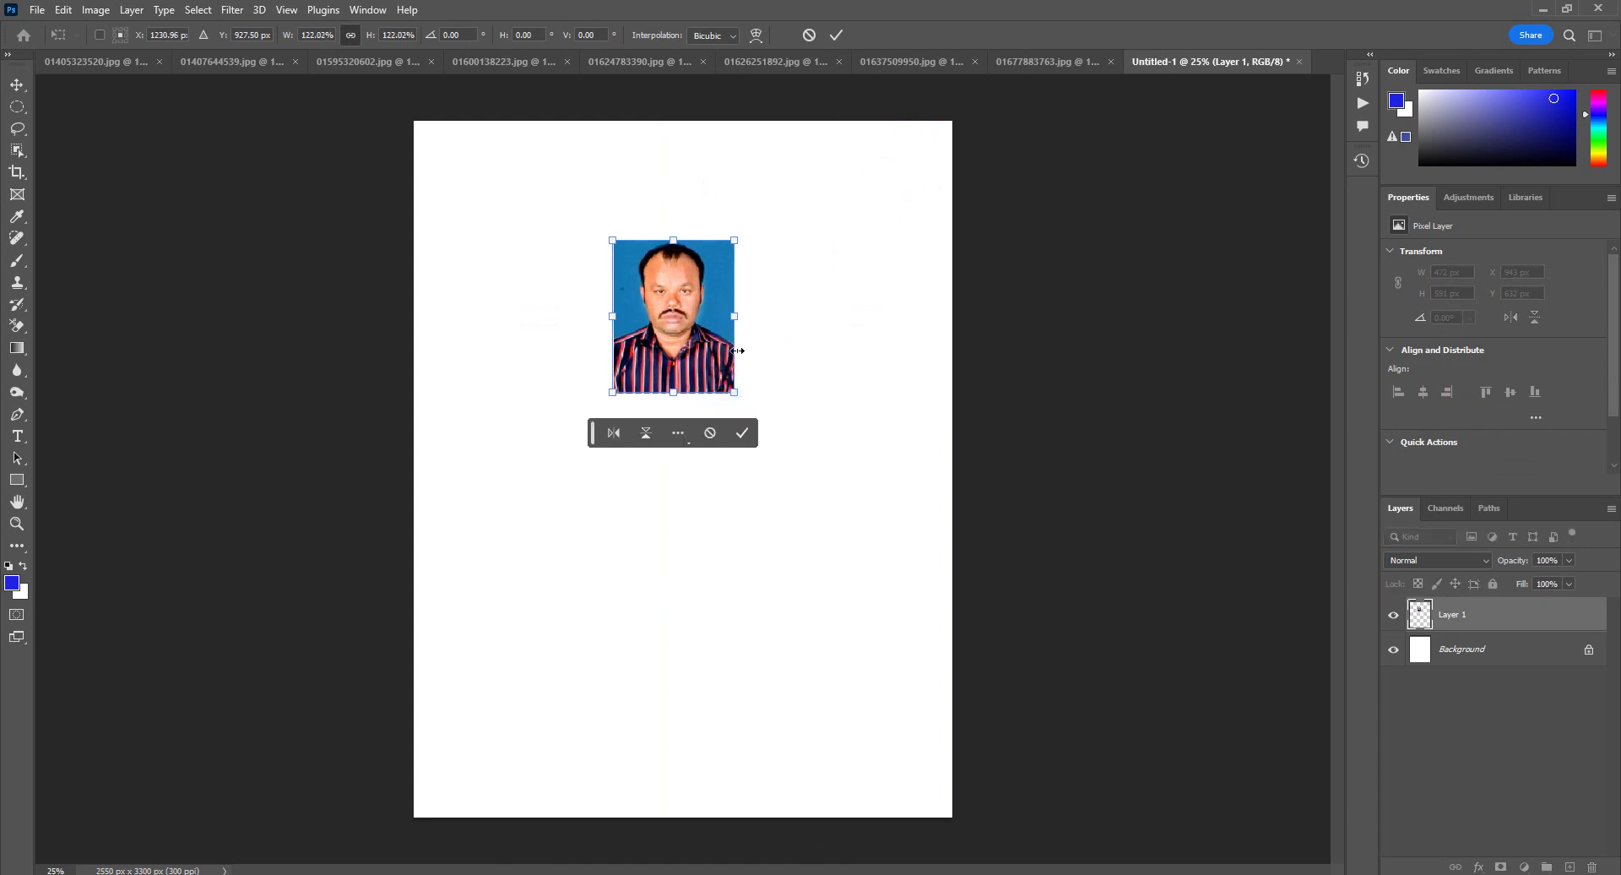
{"action": "left_click", "coordinate": [809, 35]}
{"action": "key", "text": "ctrl+t"}
{"action": "left_click_drag", "start_coordinate": [731, 398], "coordinate": [610, 330]}
{"action": "key", "text": "Return"}
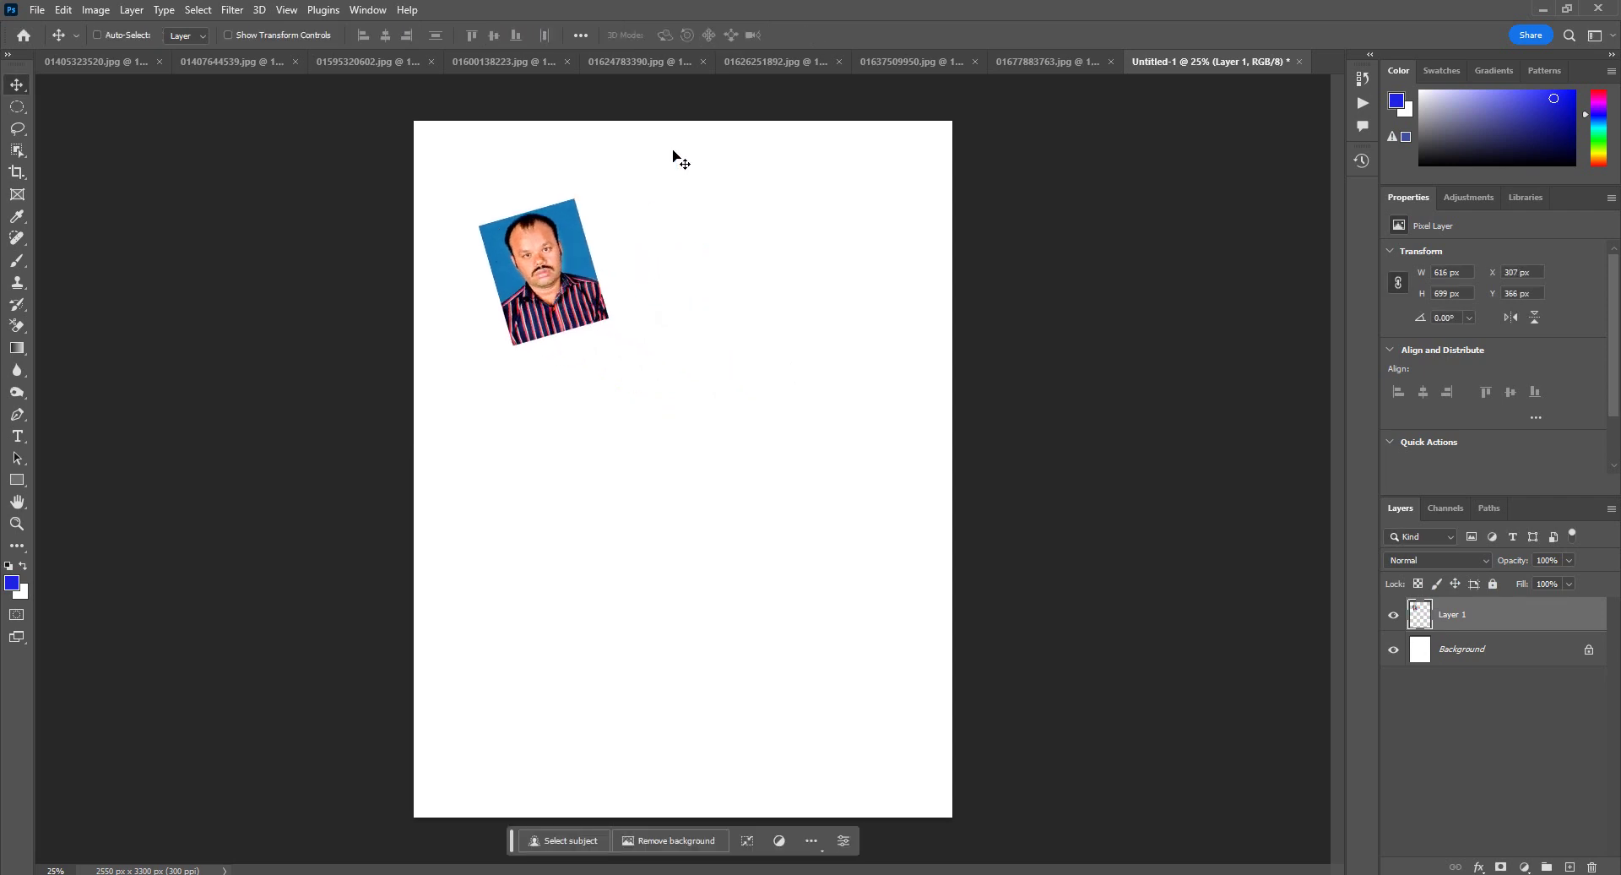
{"action": "left_click", "coordinate": [929, 57]}
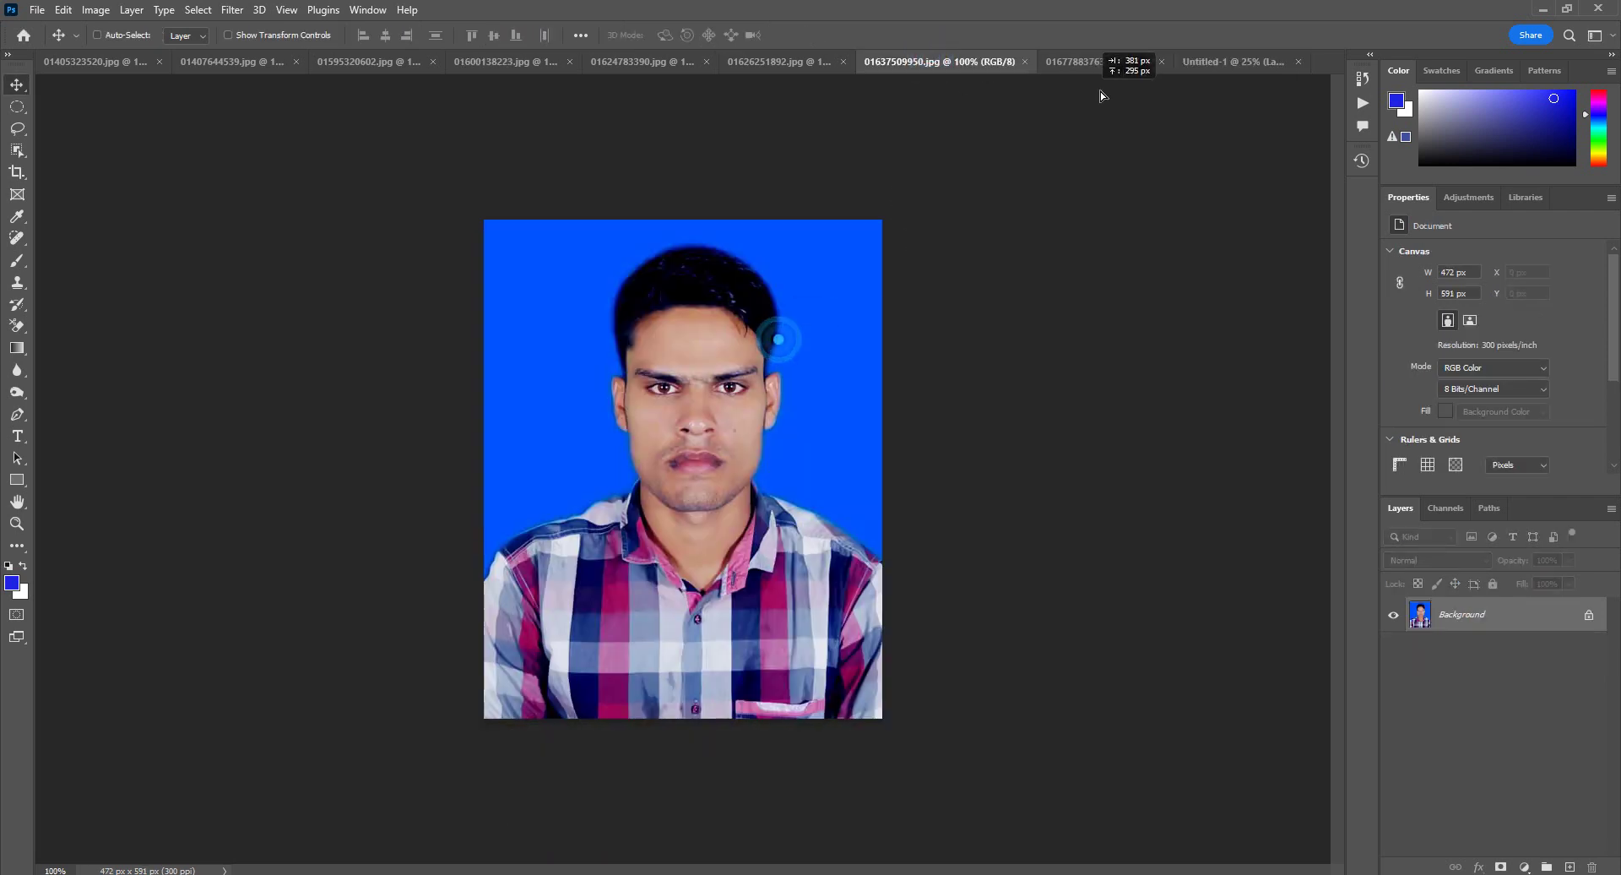
{"action": "left_click_drag", "start_coordinate": [1210, 66], "coordinate": [702, 355]}
{"action": "left_click", "coordinate": [777, 62]}
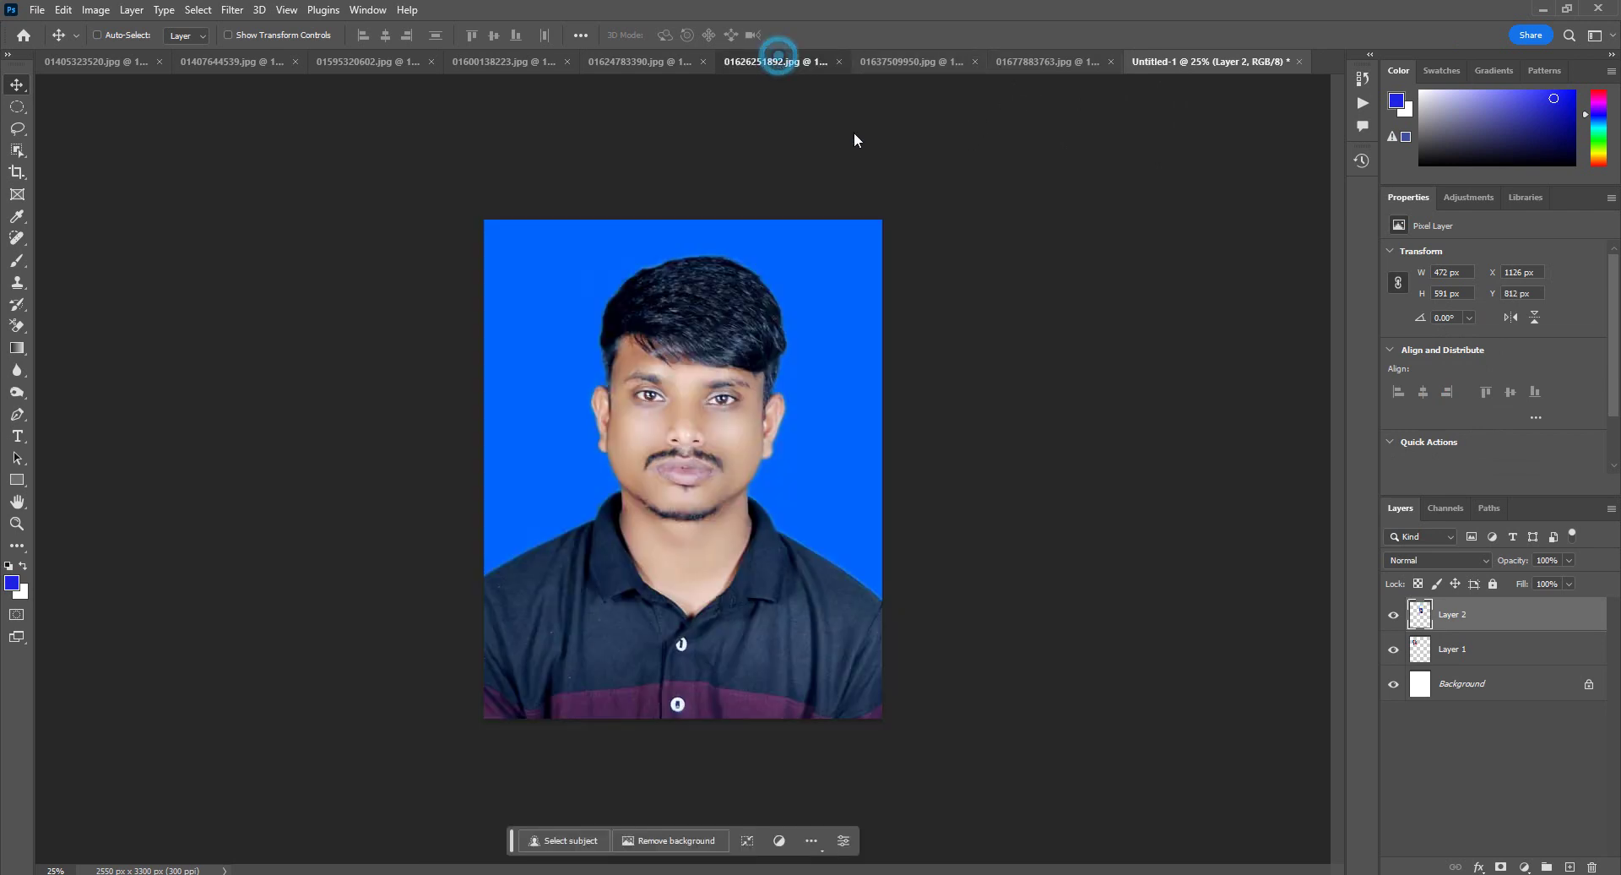
{"action": "left_click_drag", "start_coordinate": [1243, 73], "coordinate": [619, 515]}
{"action": "key", "text": "ctrl+t"}
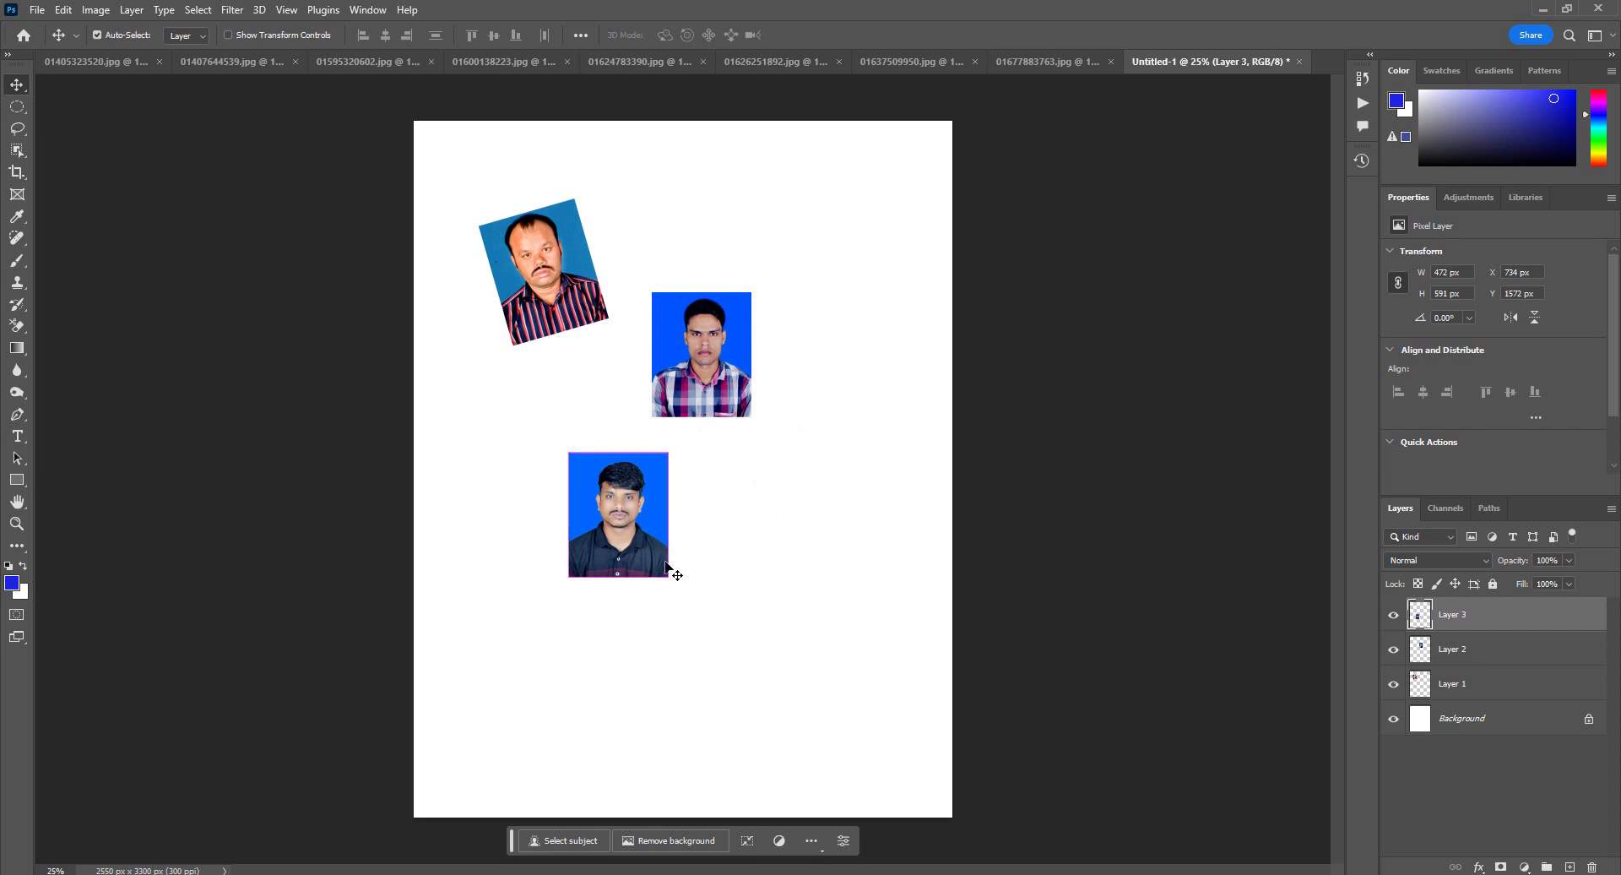
{"action": "left_click_drag", "start_coordinate": [684, 575], "coordinate": [713, 543]}
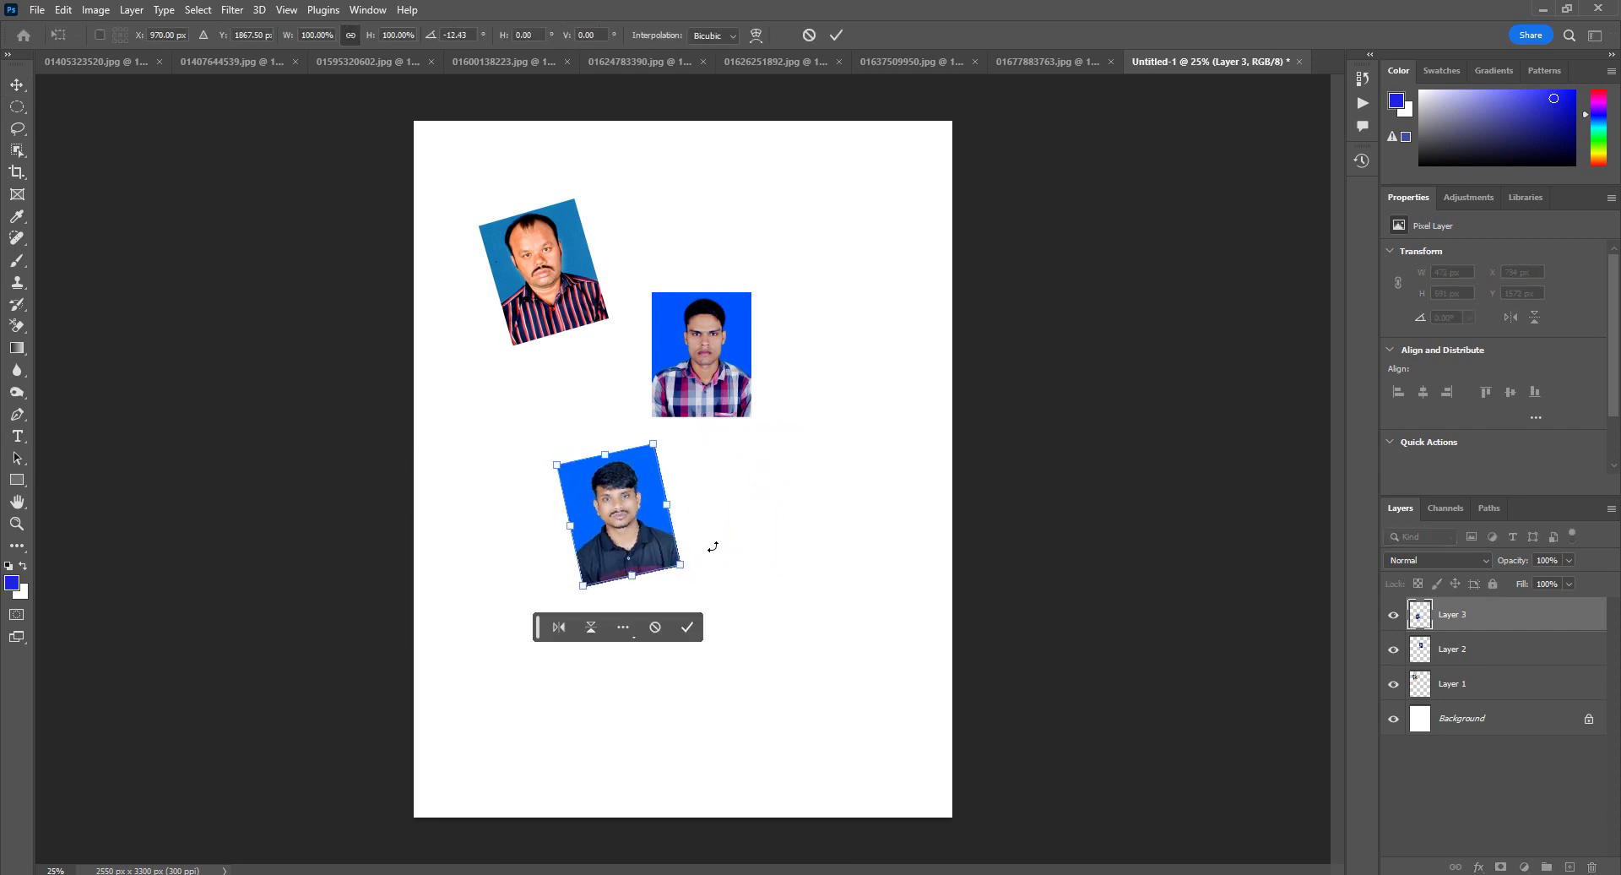
{"action": "key", "text": "Return"}
{"action": "left_click_drag", "start_coordinate": [648, 488], "coordinate": [833, 225]}
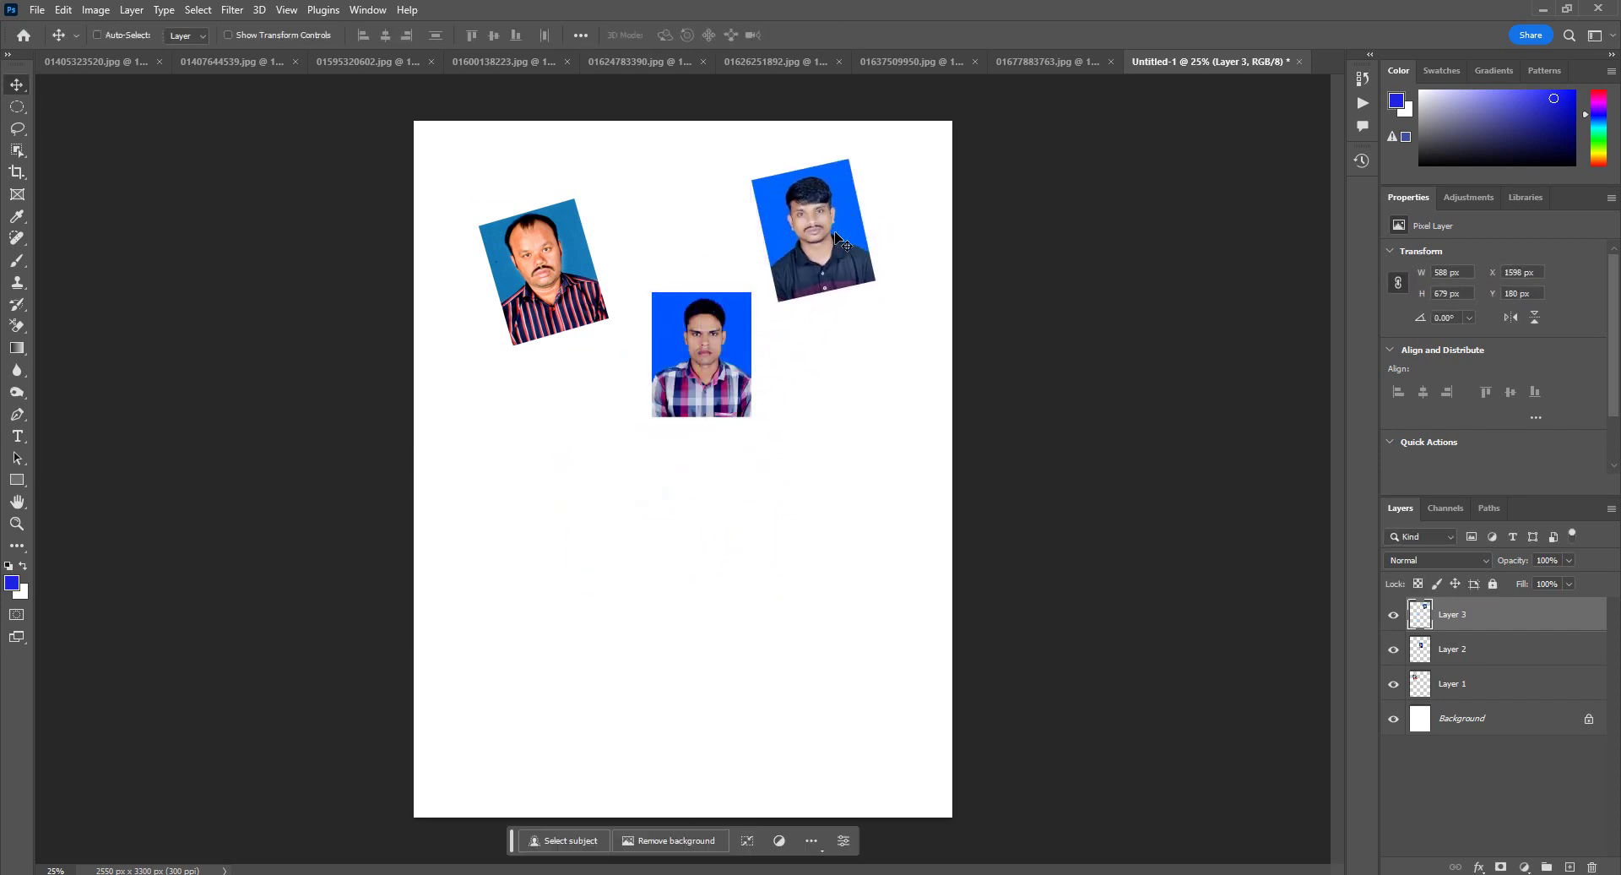
{"action": "left_click", "coordinate": [586, 58]}
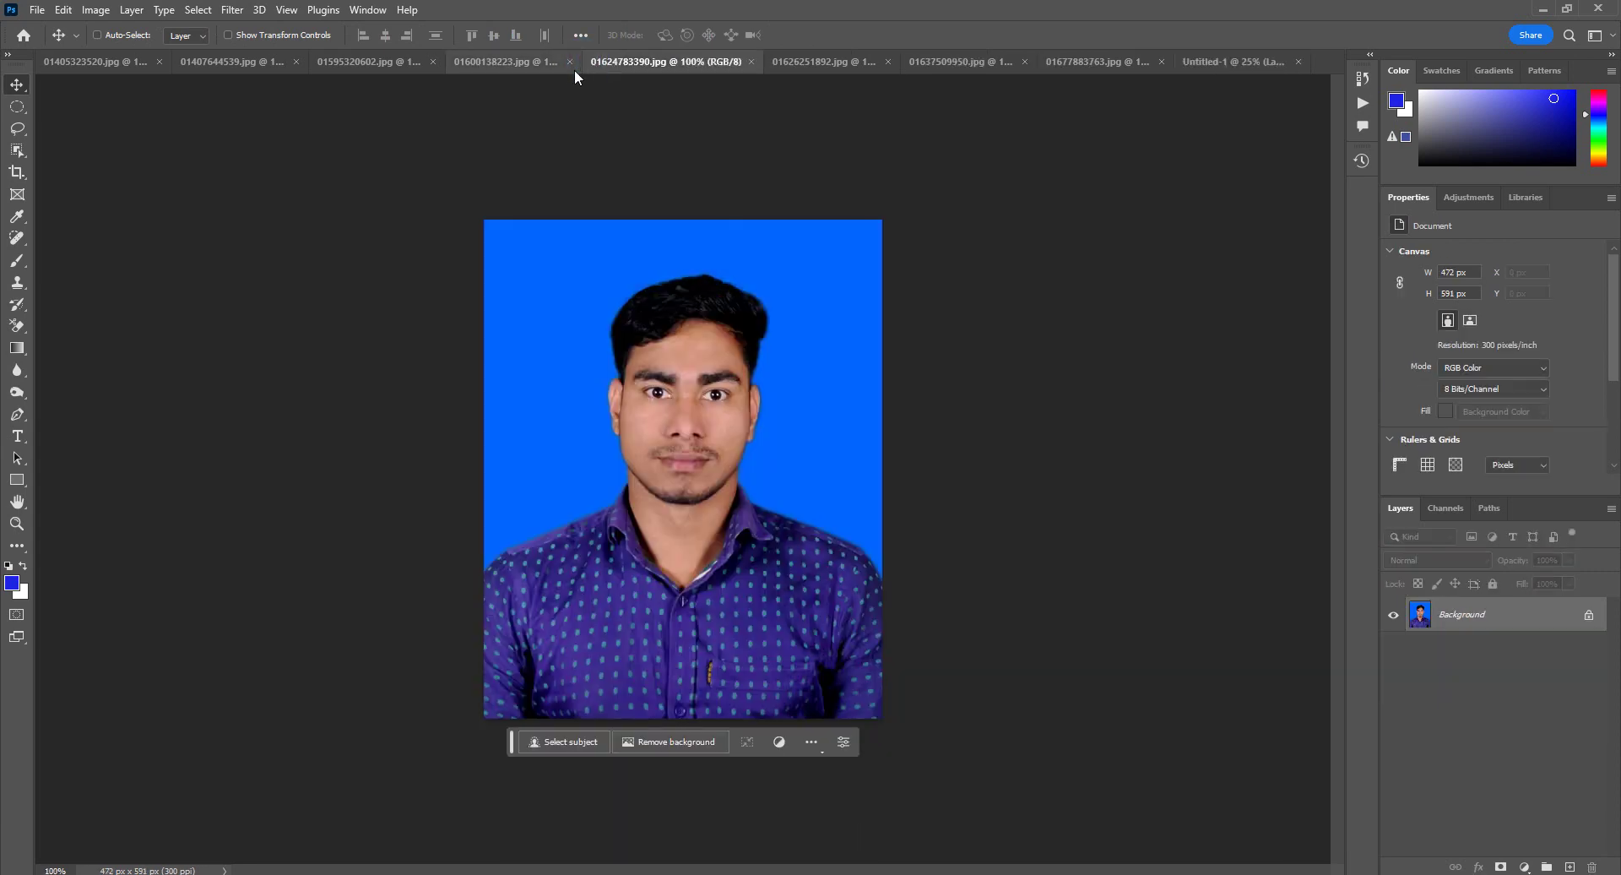
{"action": "left_click_drag", "start_coordinate": [785, 411], "coordinate": [528, 484]}
{"action": "left_click", "coordinate": [367, 61]}
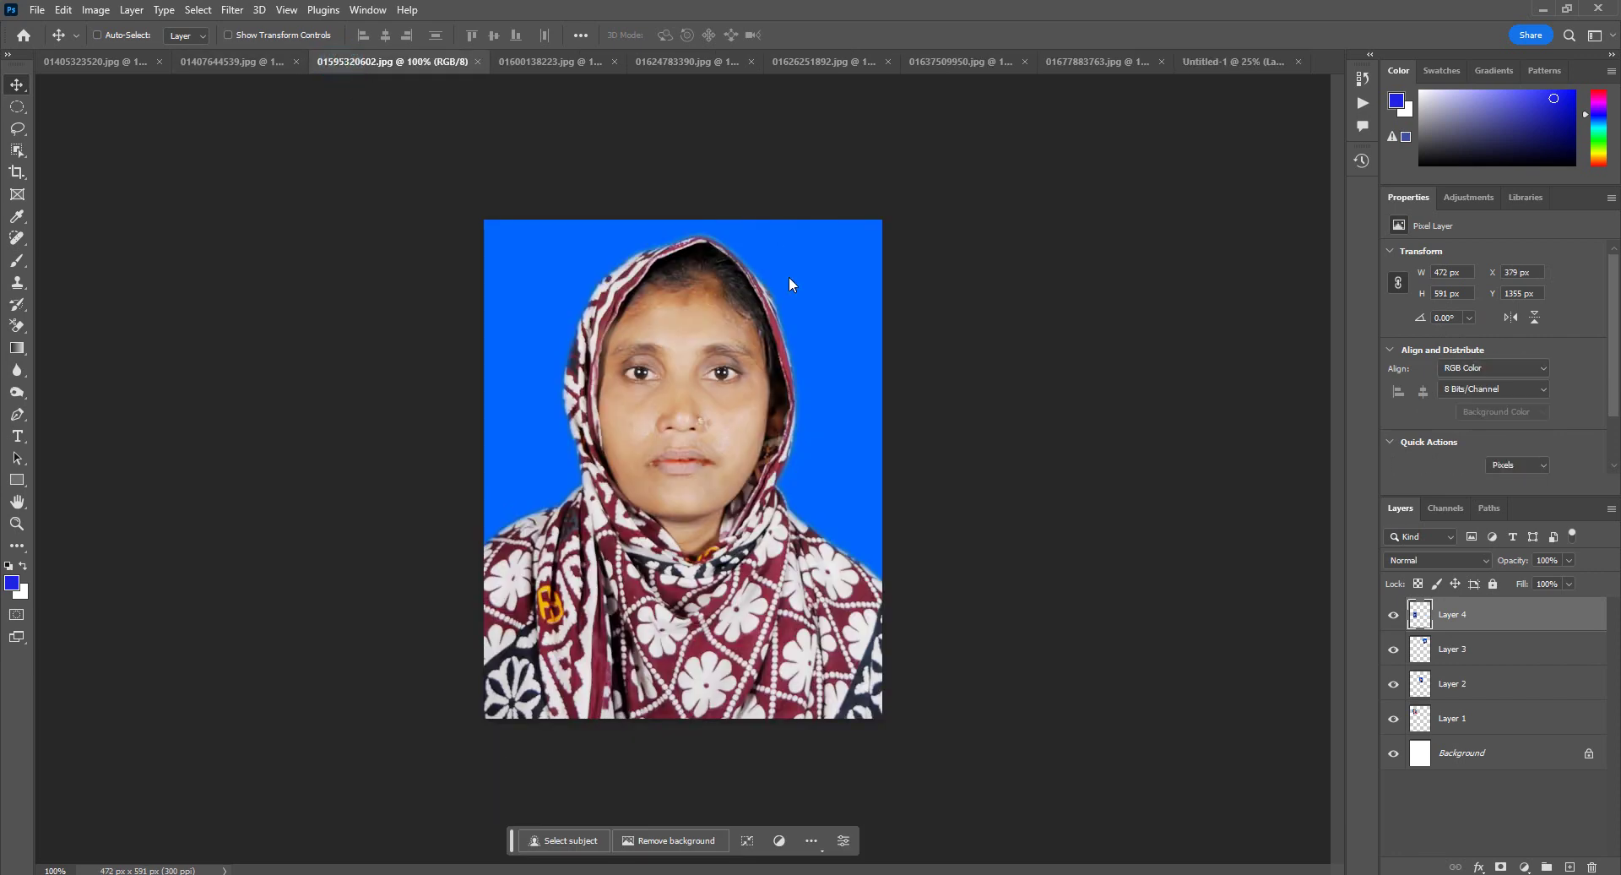
{"action": "left_click_drag", "start_coordinate": [764, 409], "coordinate": [814, 514]}
{"action": "key", "text": "ctrl+t"}
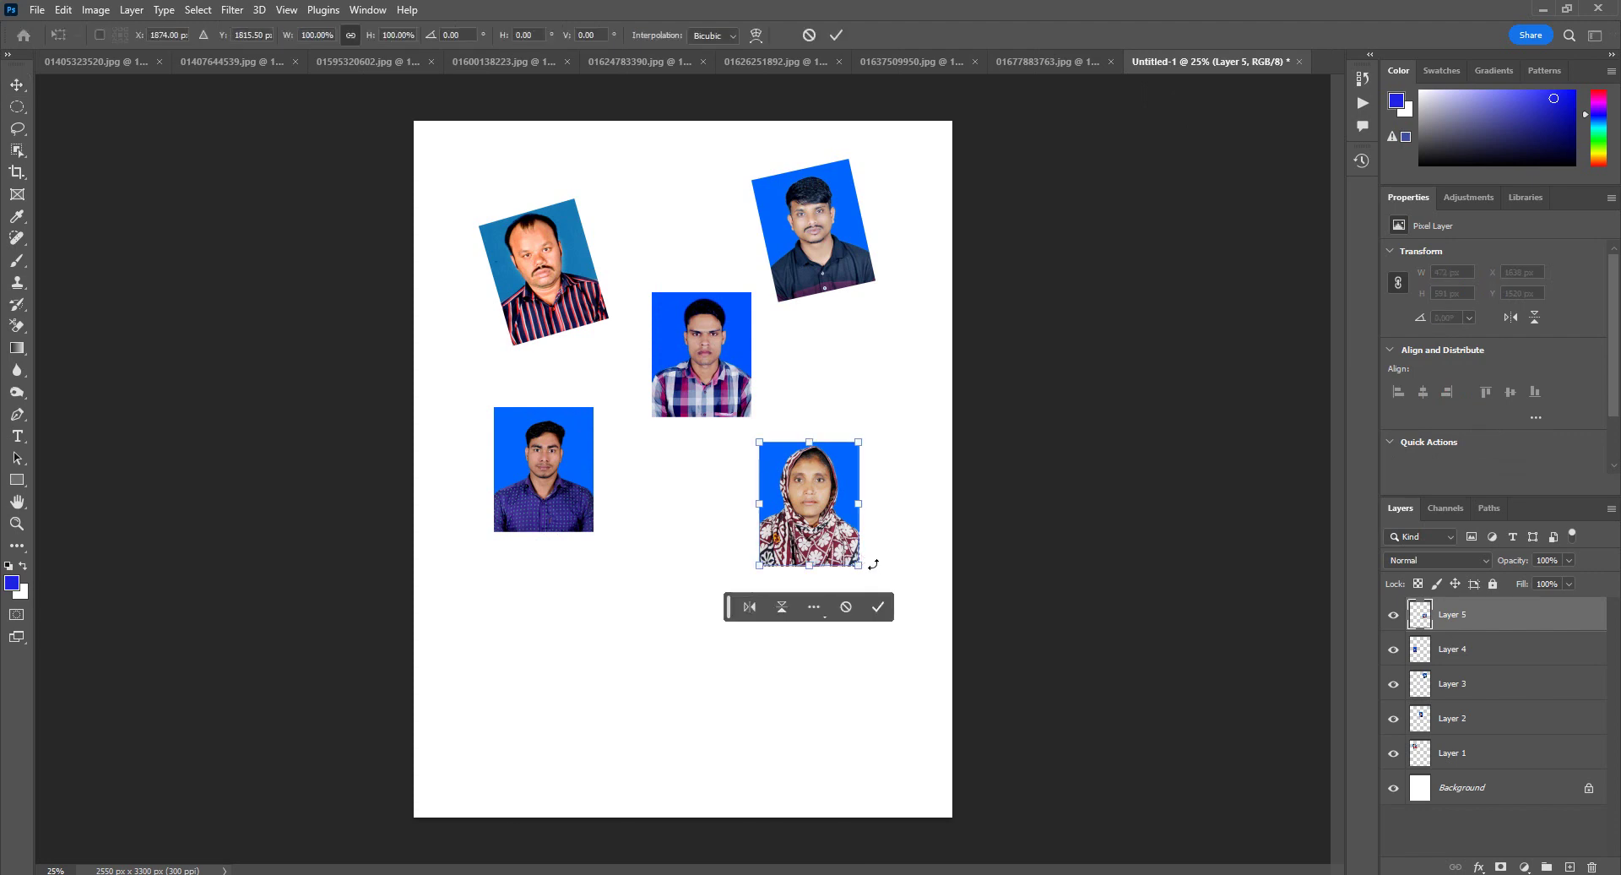
{"action": "left_click_drag", "start_coordinate": [870, 568], "coordinate": [843, 583]}
{"action": "key", "text": "Return"}
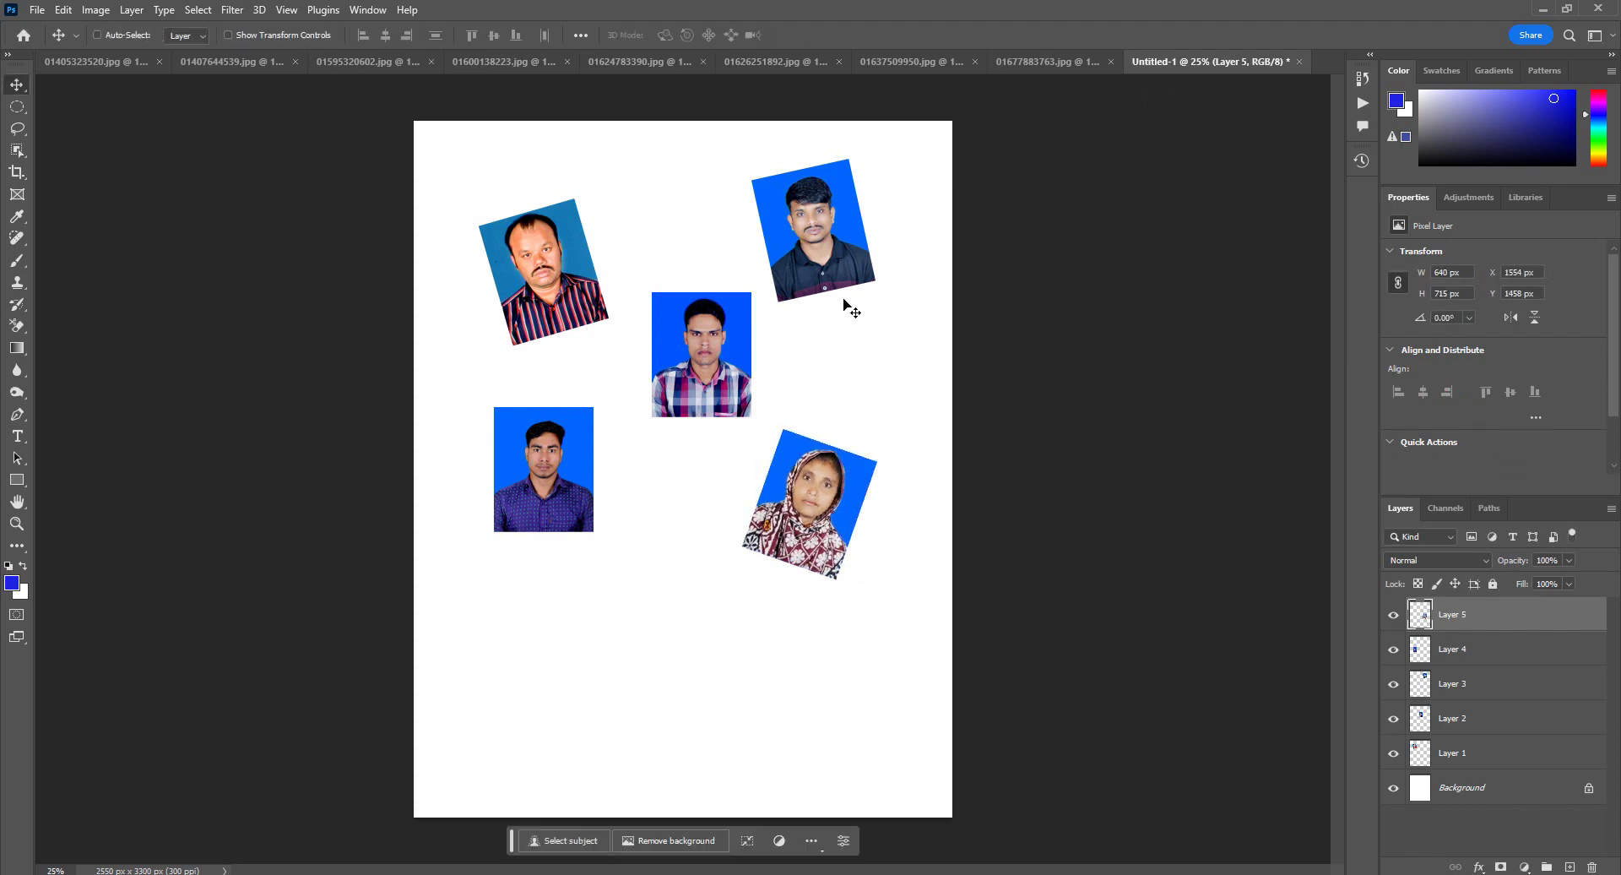
Step: Add the bearded man's portrait tilted slightly counter-clockwise, then flatten the image
{"action": "left_click", "coordinate": [231, 59]}
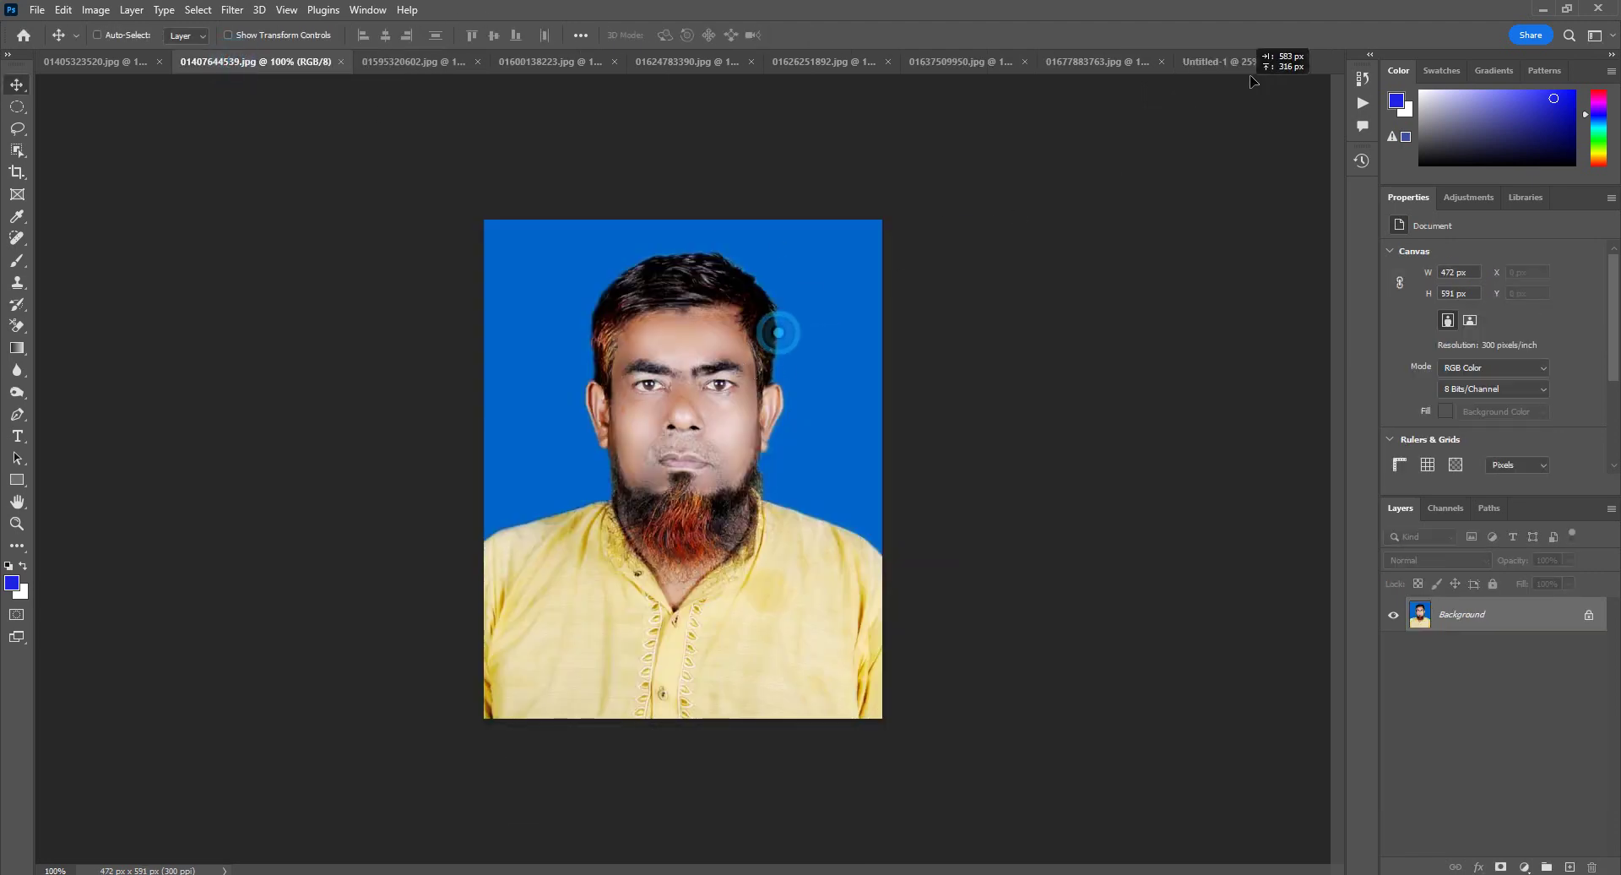
{"action": "left_click_drag", "start_coordinate": [771, 329], "coordinate": [679, 566]}
{"action": "key", "text": "ctrl+t"}
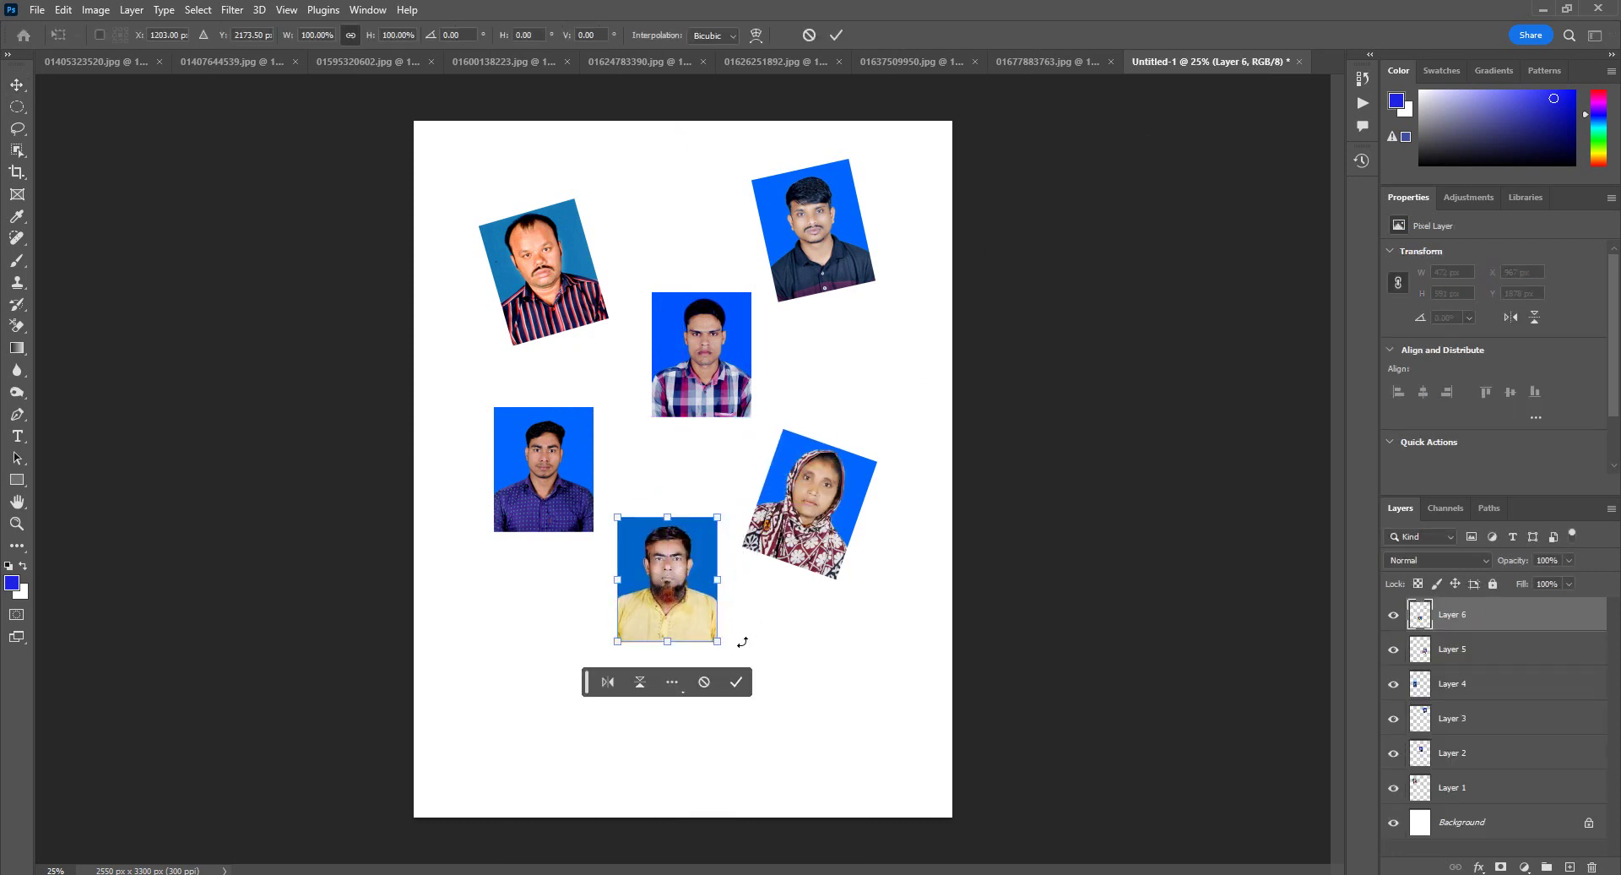
{"action": "left_click_drag", "start_coordinate": [742, 643], "coordinate": [751, 630]}
{"action": "key", "text": "Return"}
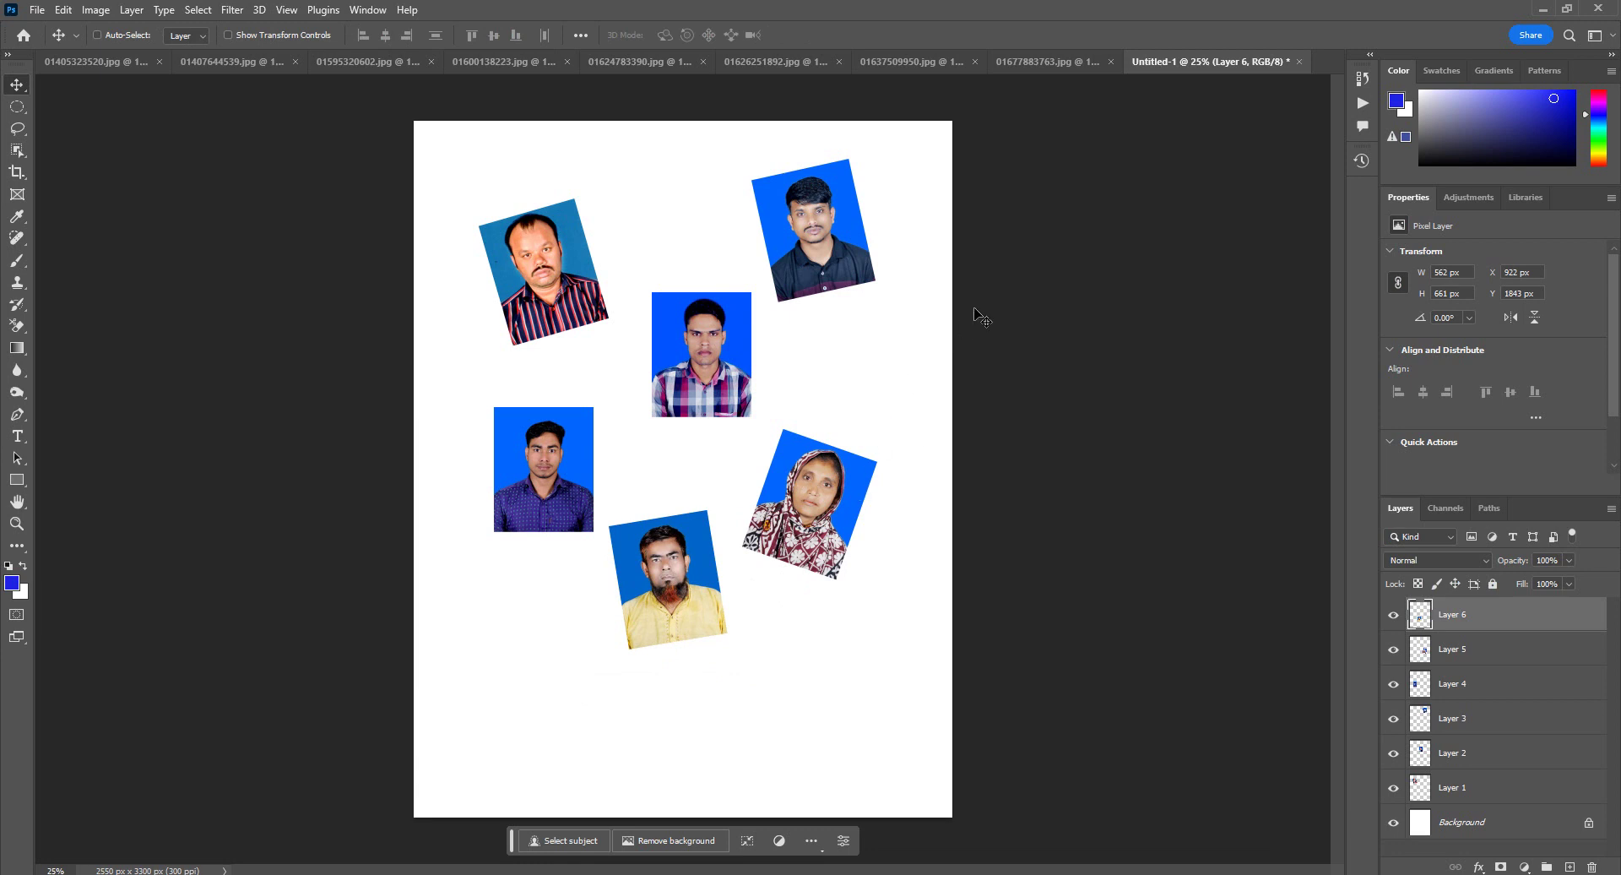
{"action": "key", "text": "ctrl+shift+e"}
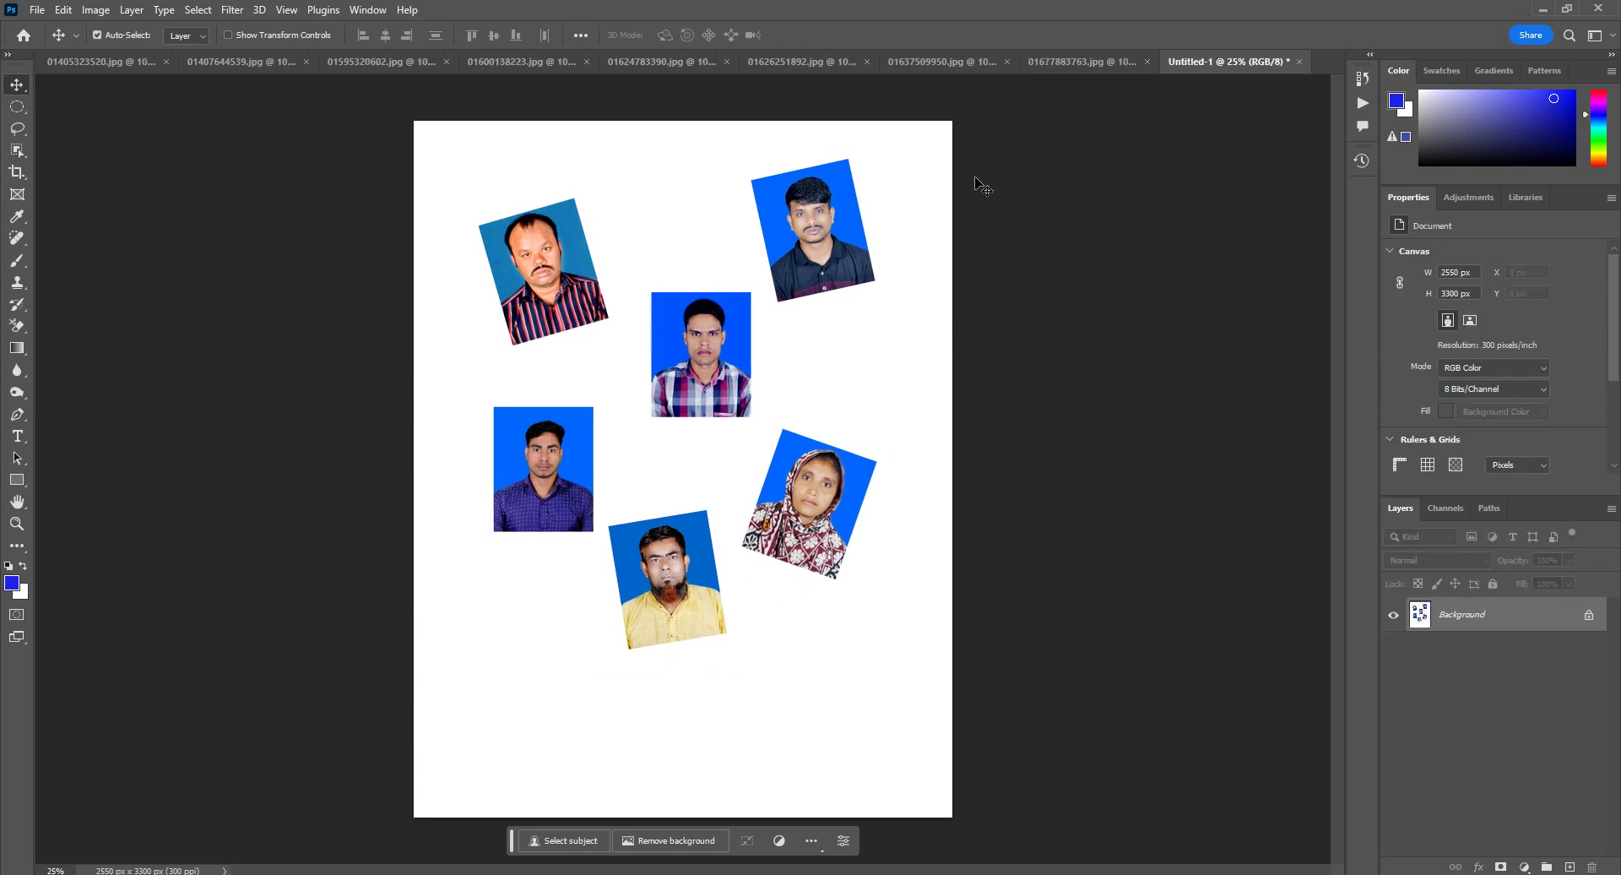
{"action": "left_click", "coordinate": [1147, 61]}
{"action": "left_click", "coordinate": [1147, 61]}
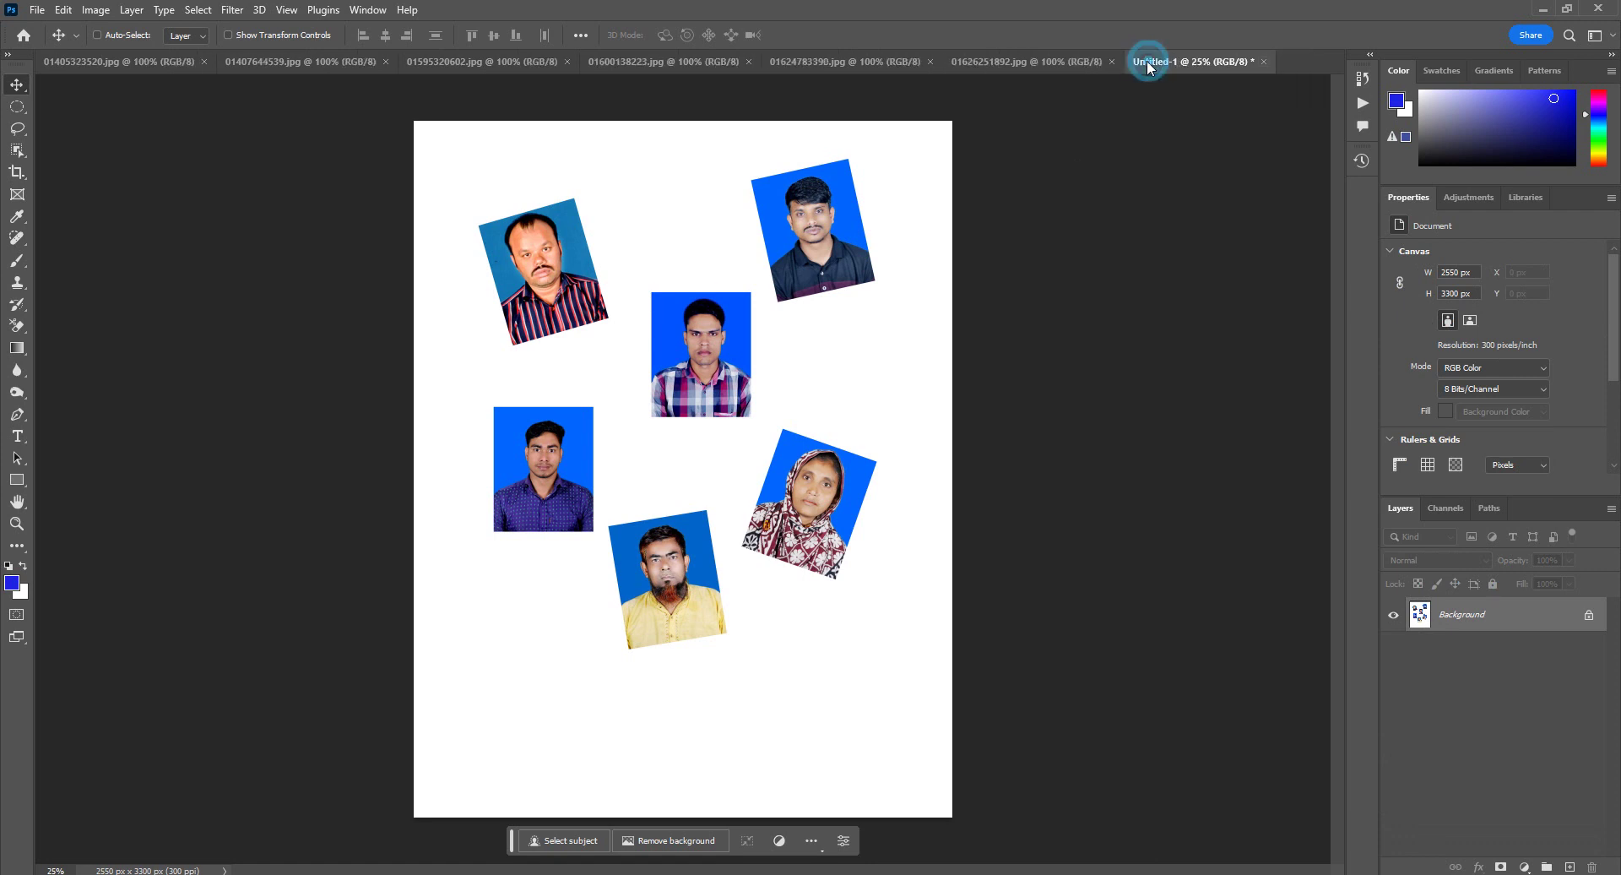
{"action": "left_click", "coordinate": [1112, 61]}
{"action": "left_click", "coordinate": [203, 63]}
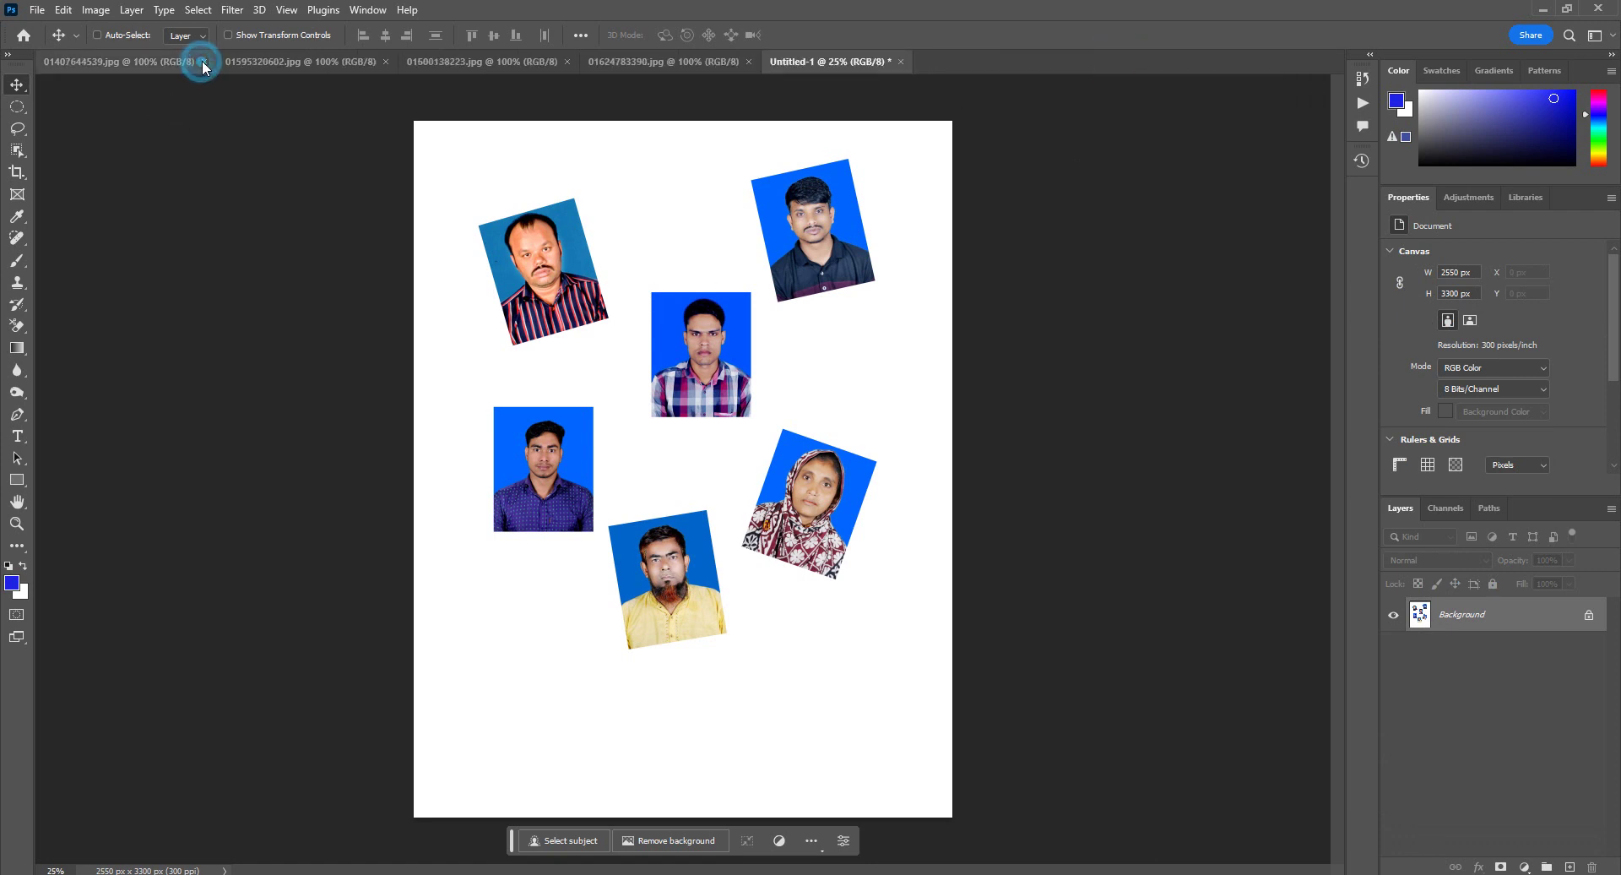
{"action": "left_click", "coordinate": [203, 62]}
{"action": "left_click", "coordinate": [202, 62]}
{"action": "left_click", "coordinate": [203, 62]}
{"action": "left_click", "coordinate": [203, 61]}
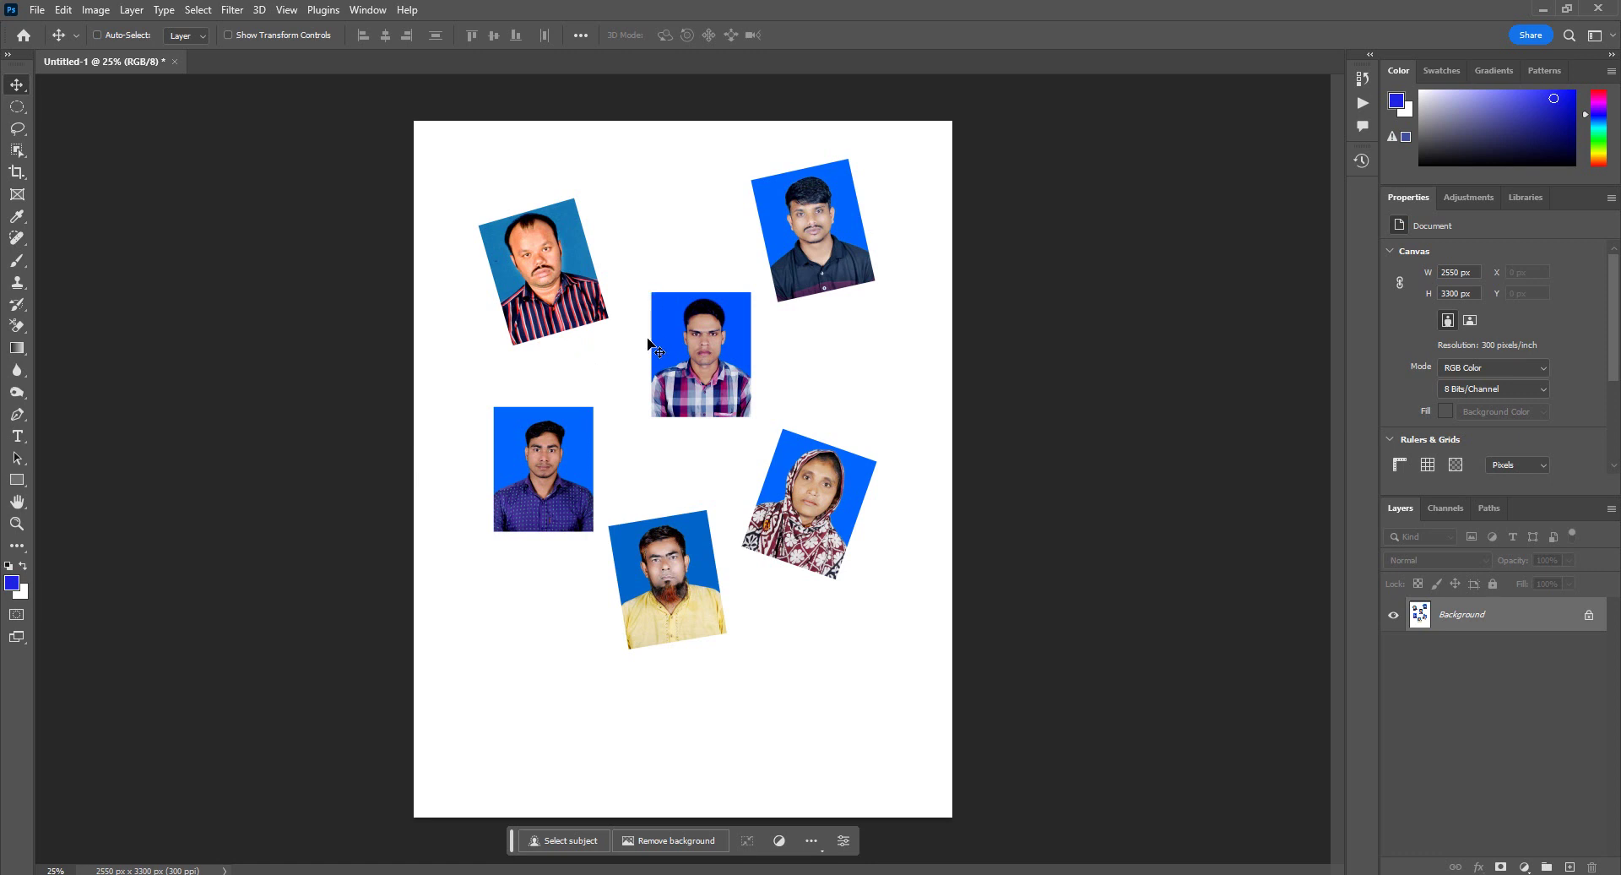
{"action": "key", "text": "ctrl"}
Step: Run File > Automate > Crop and Straighten Photos on the six-photo sheet
{"action": "left_click", "coordinate": [38, 11]}
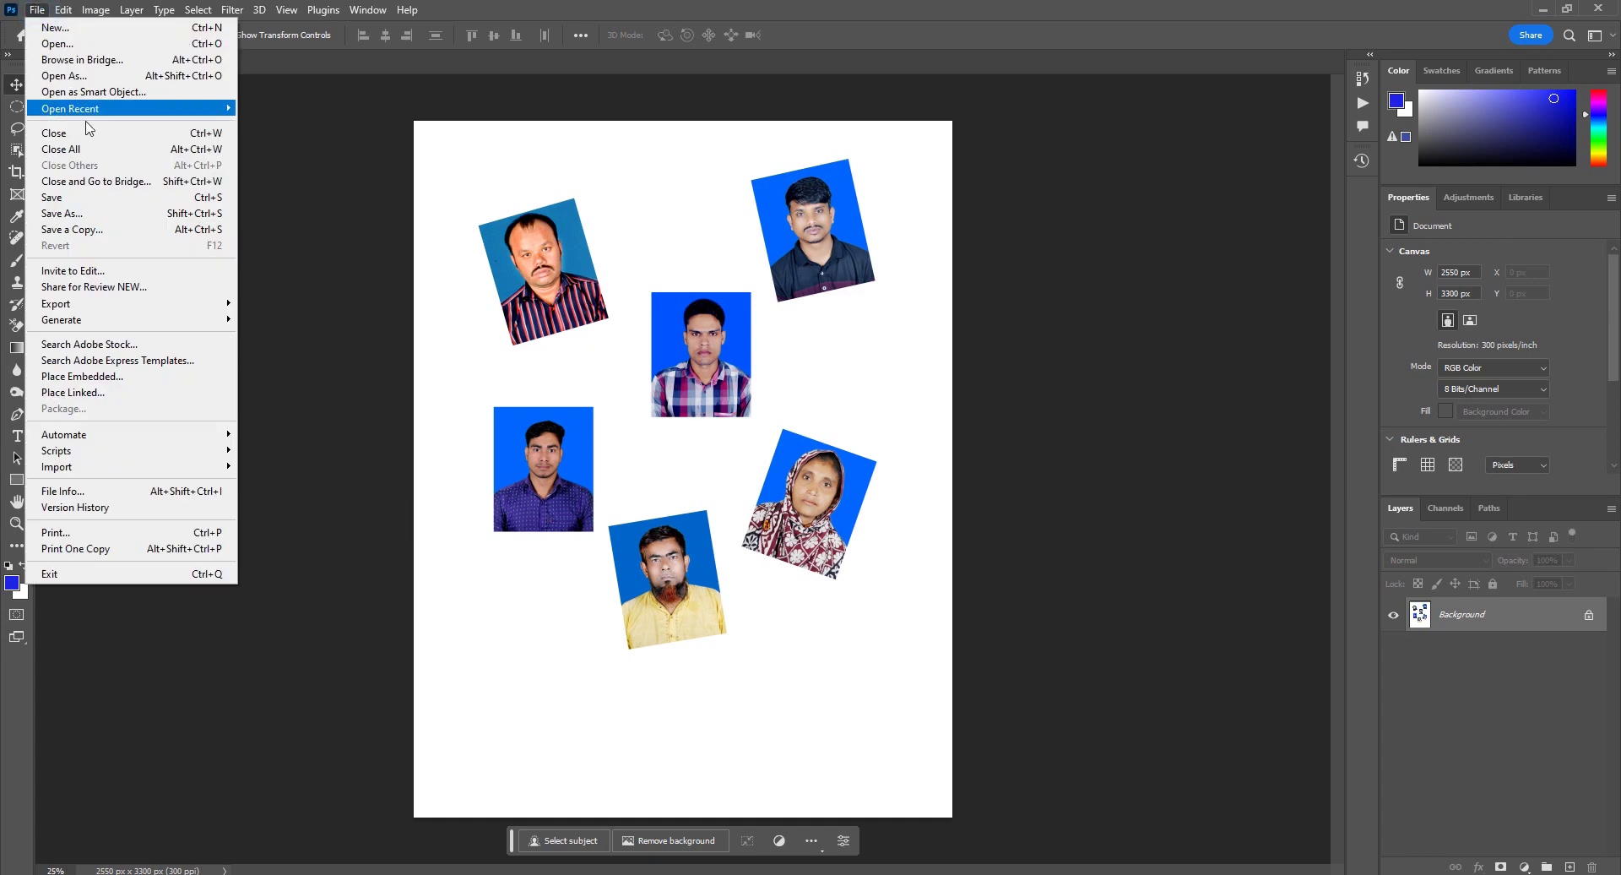
{"action": "mouse_move", "coordinate": [107, 438]}
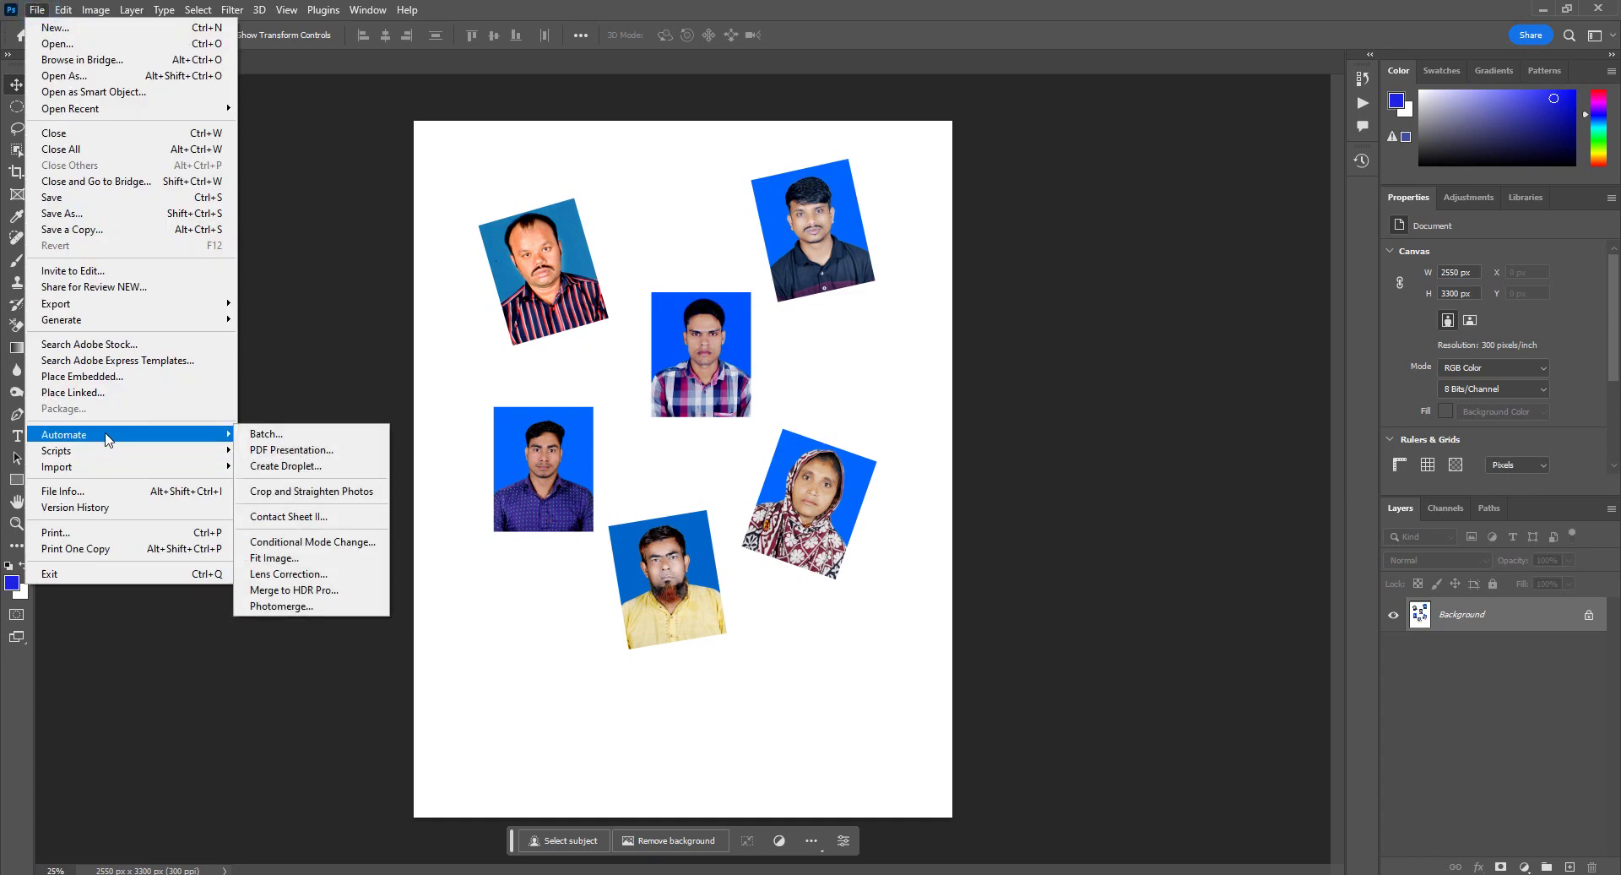
{"action": "left_click", "coordinate": [295, 496]}
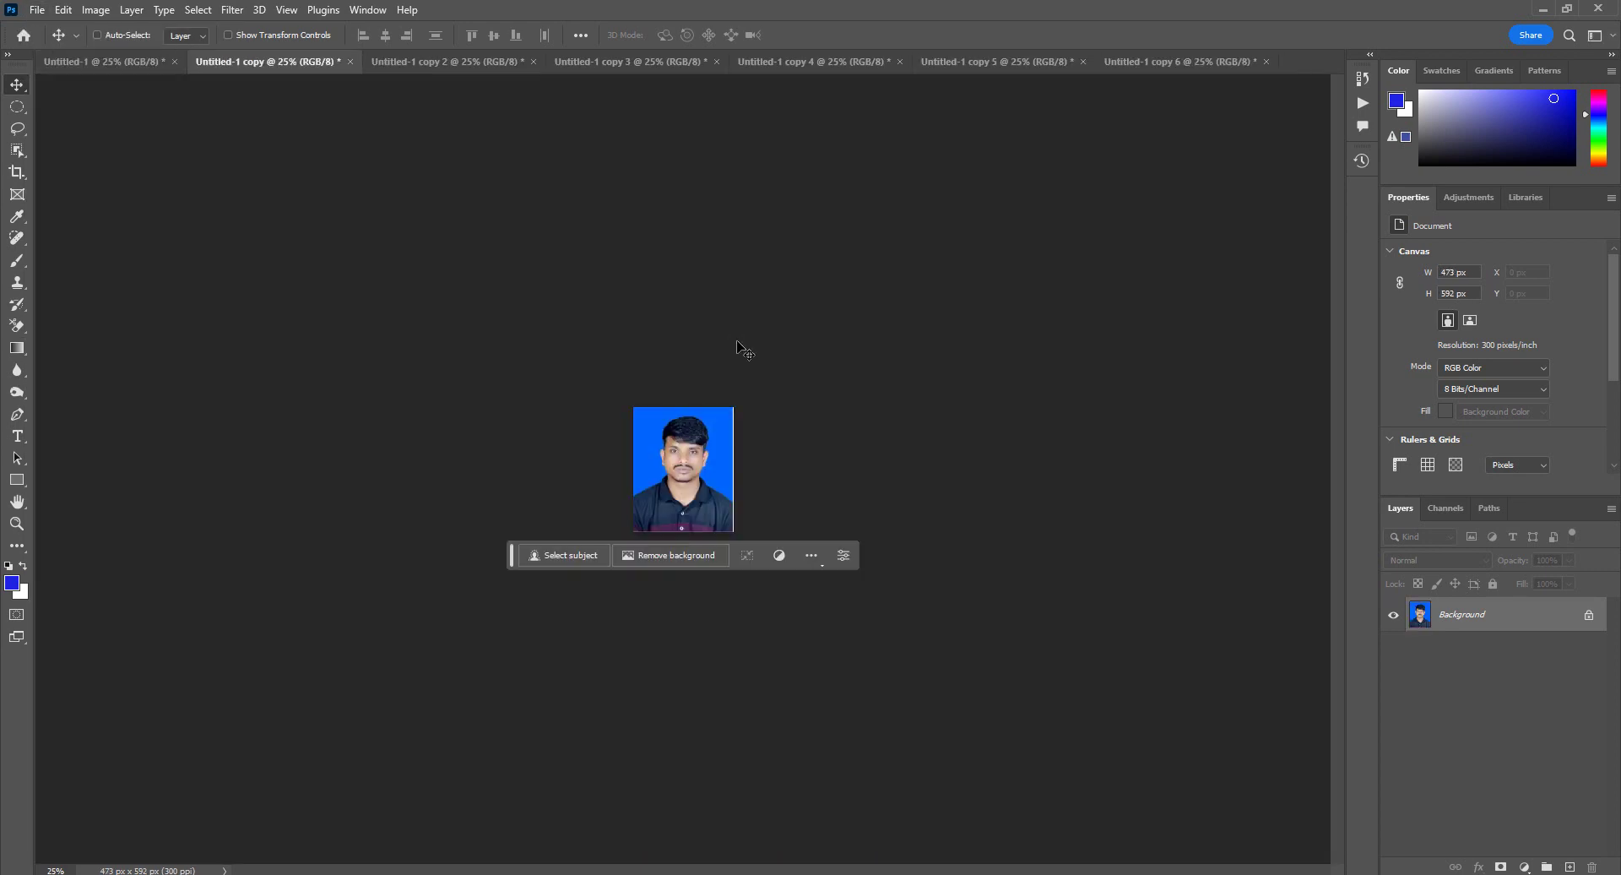
{"action": "left_click", "coordinate": [131, 64]}
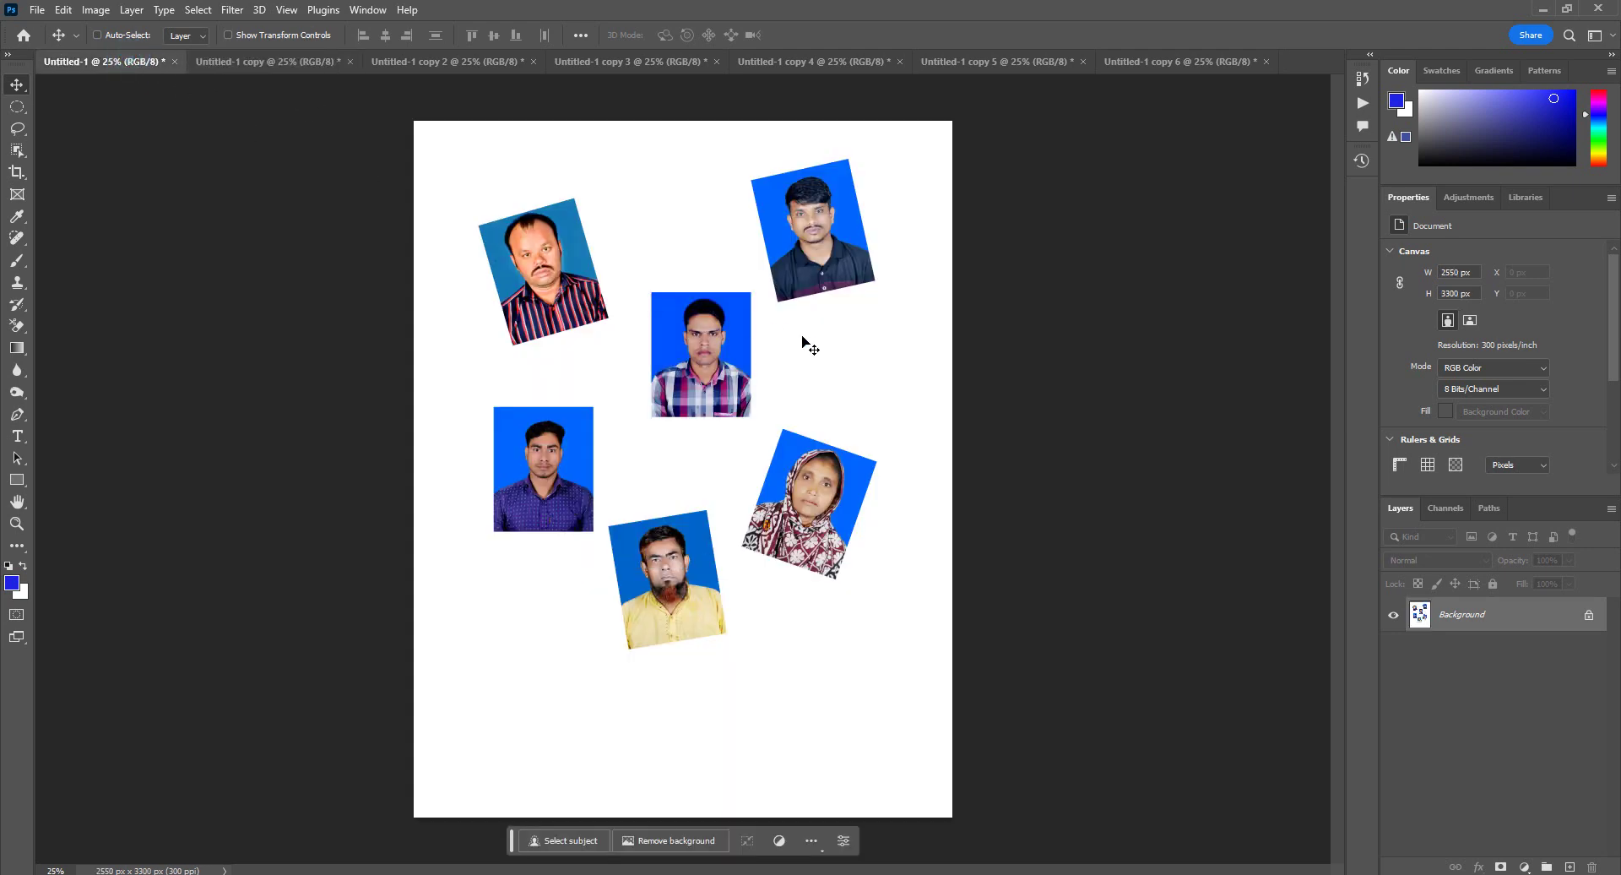
Step: Review Untitled-1 copy through copy 6, then return to the original sheet
{"action": "left_click", "coordinate": [245, 66]}
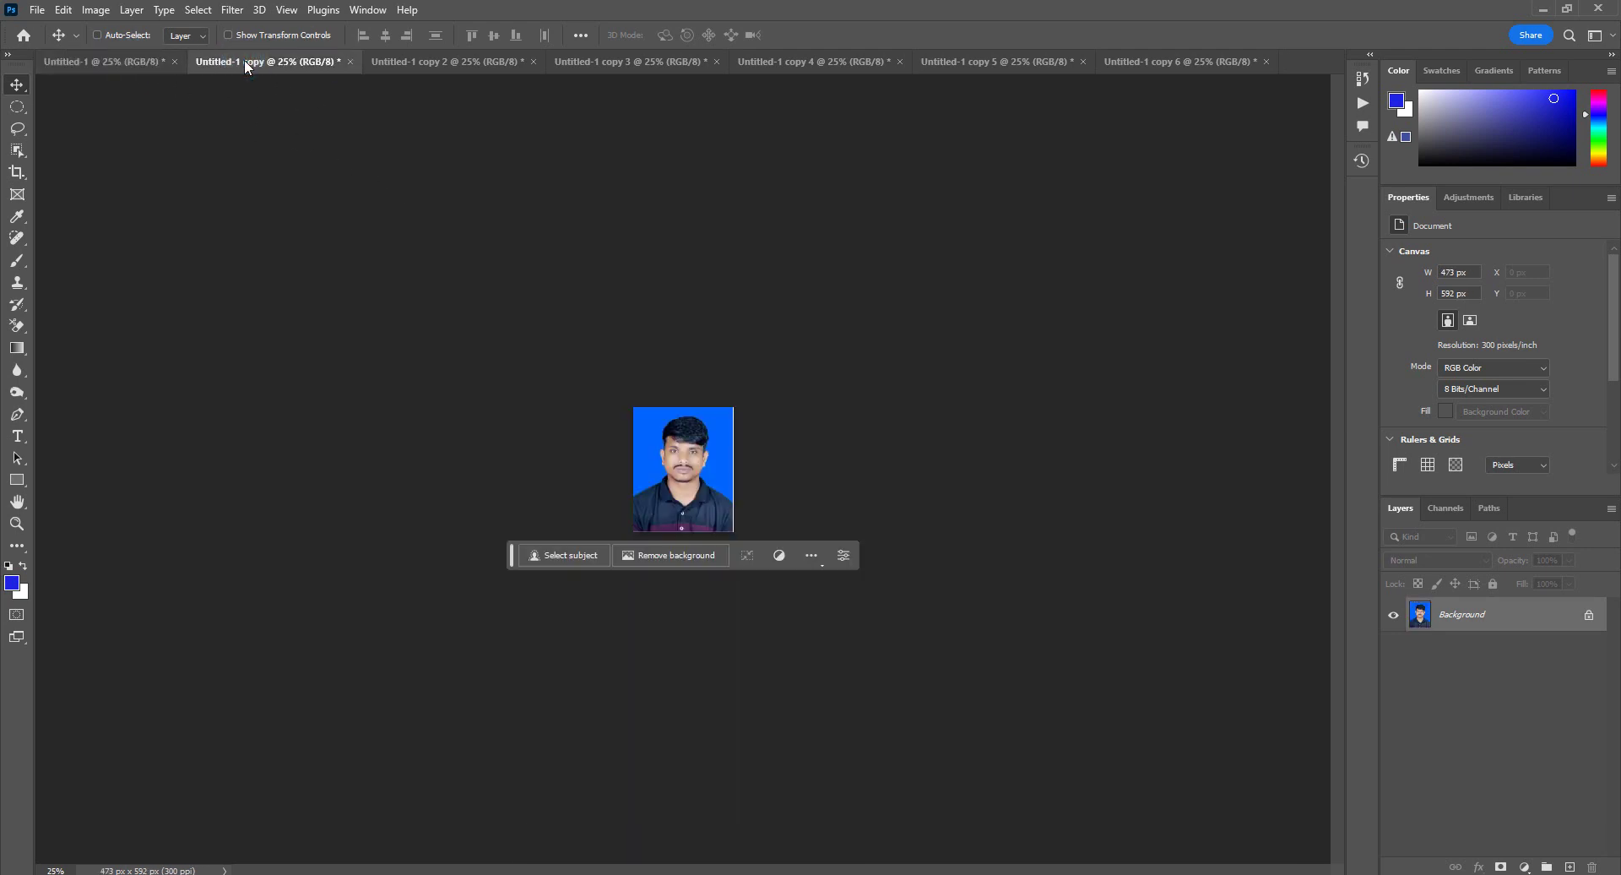
{"action": "left_click", "coordinate": [432, 66]}
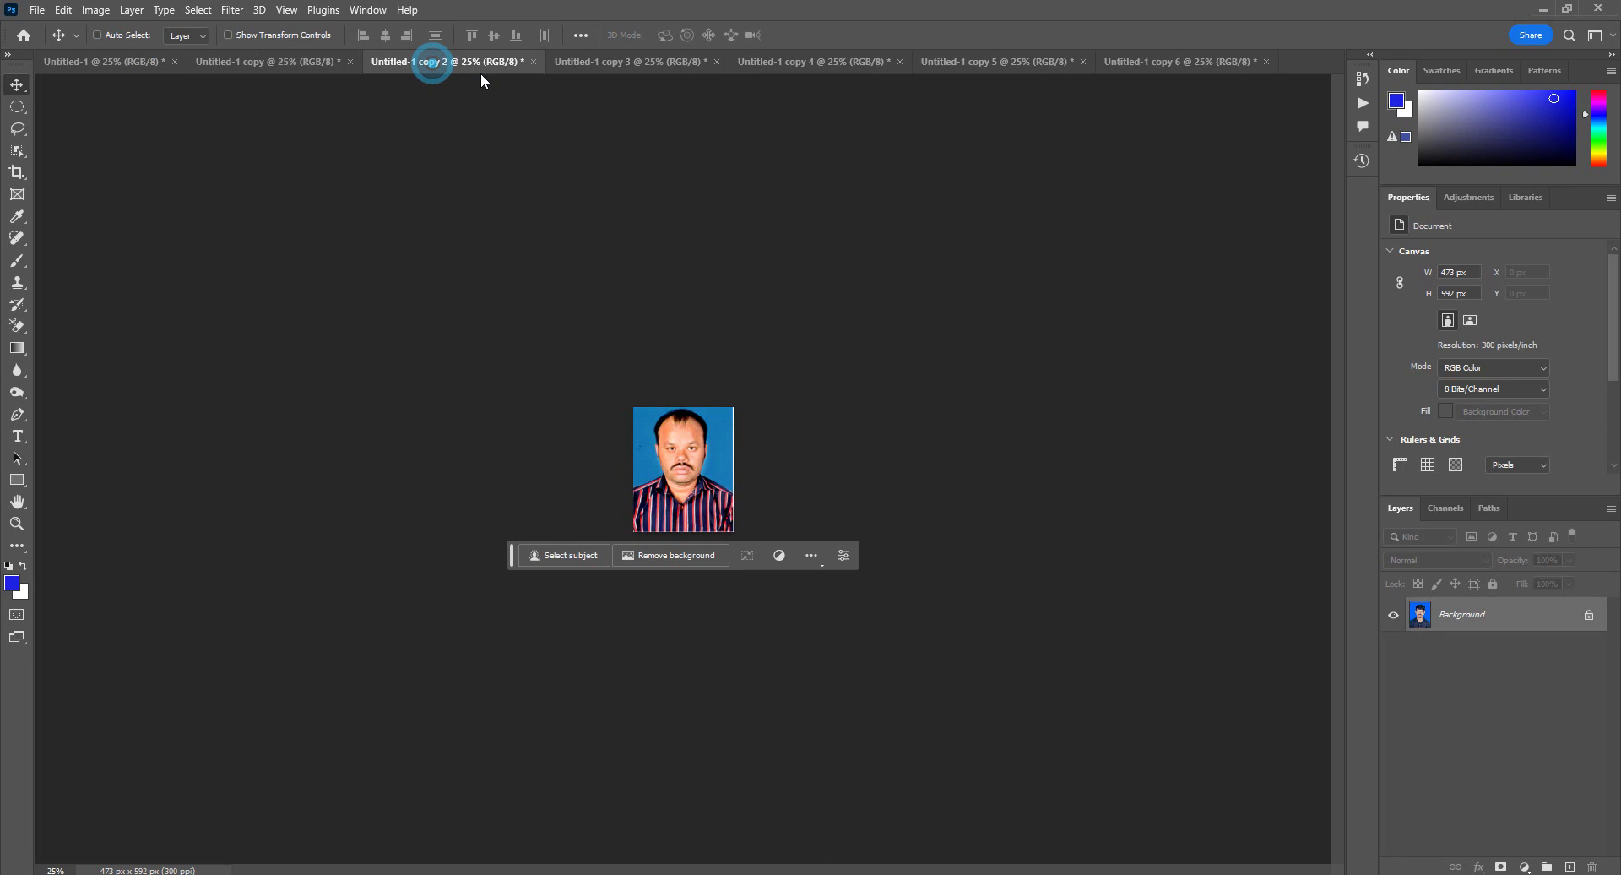
{"action": "left_click", "coordinate": [620, 64]}
{"action": "left_click", "coordinate": [785, 64]}
{"action": "left_click", "coordinate": [970, 62]}
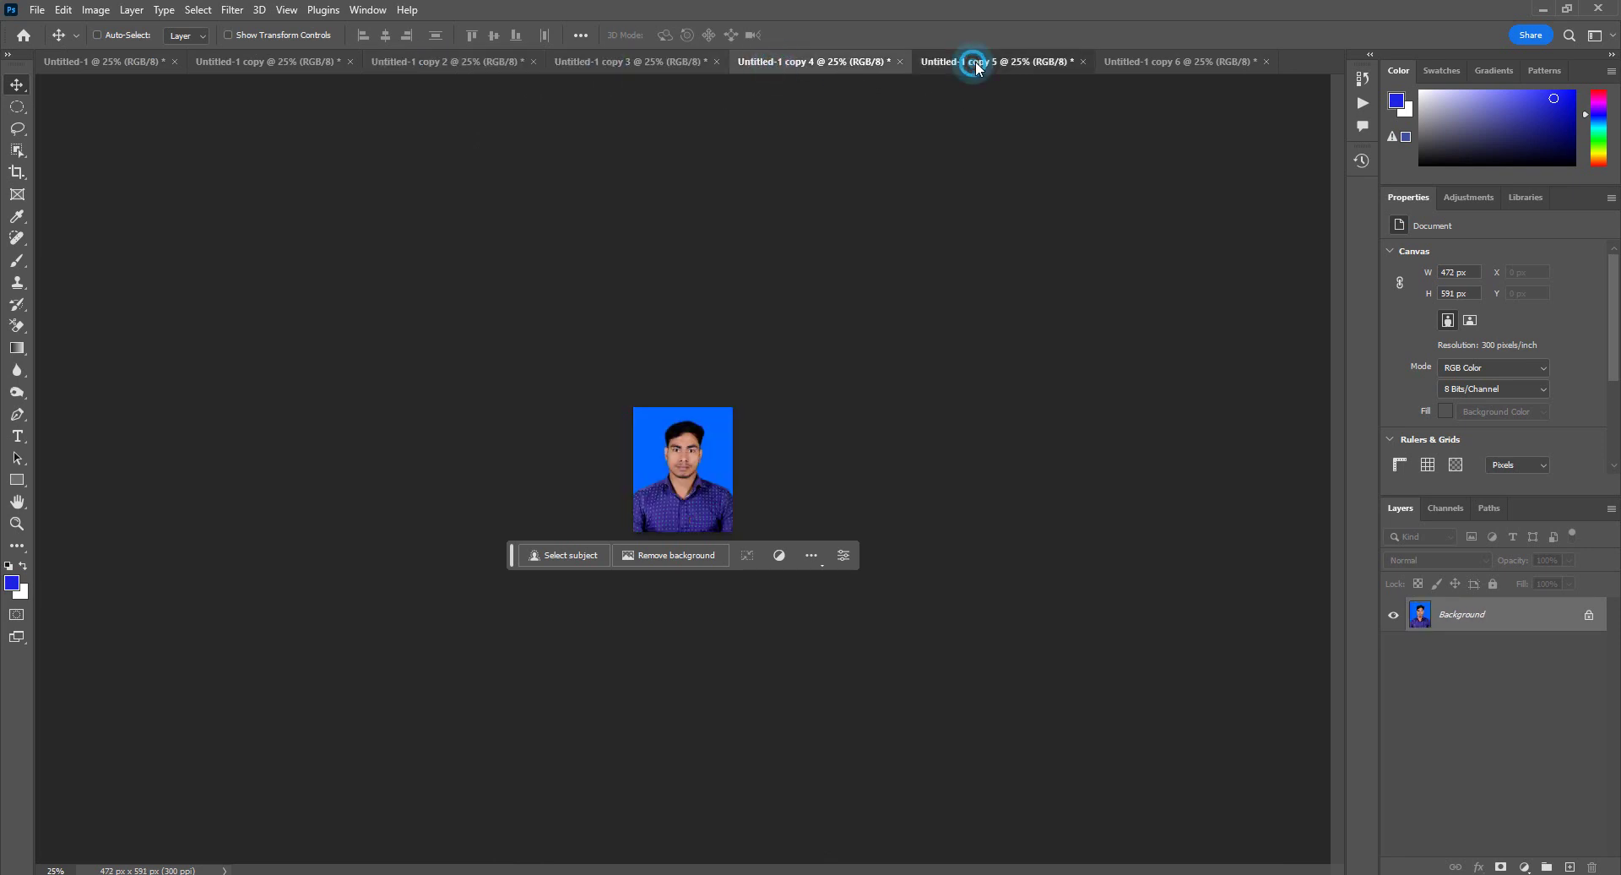
{"action": "left_click", "coordinate": [1144, 62]}
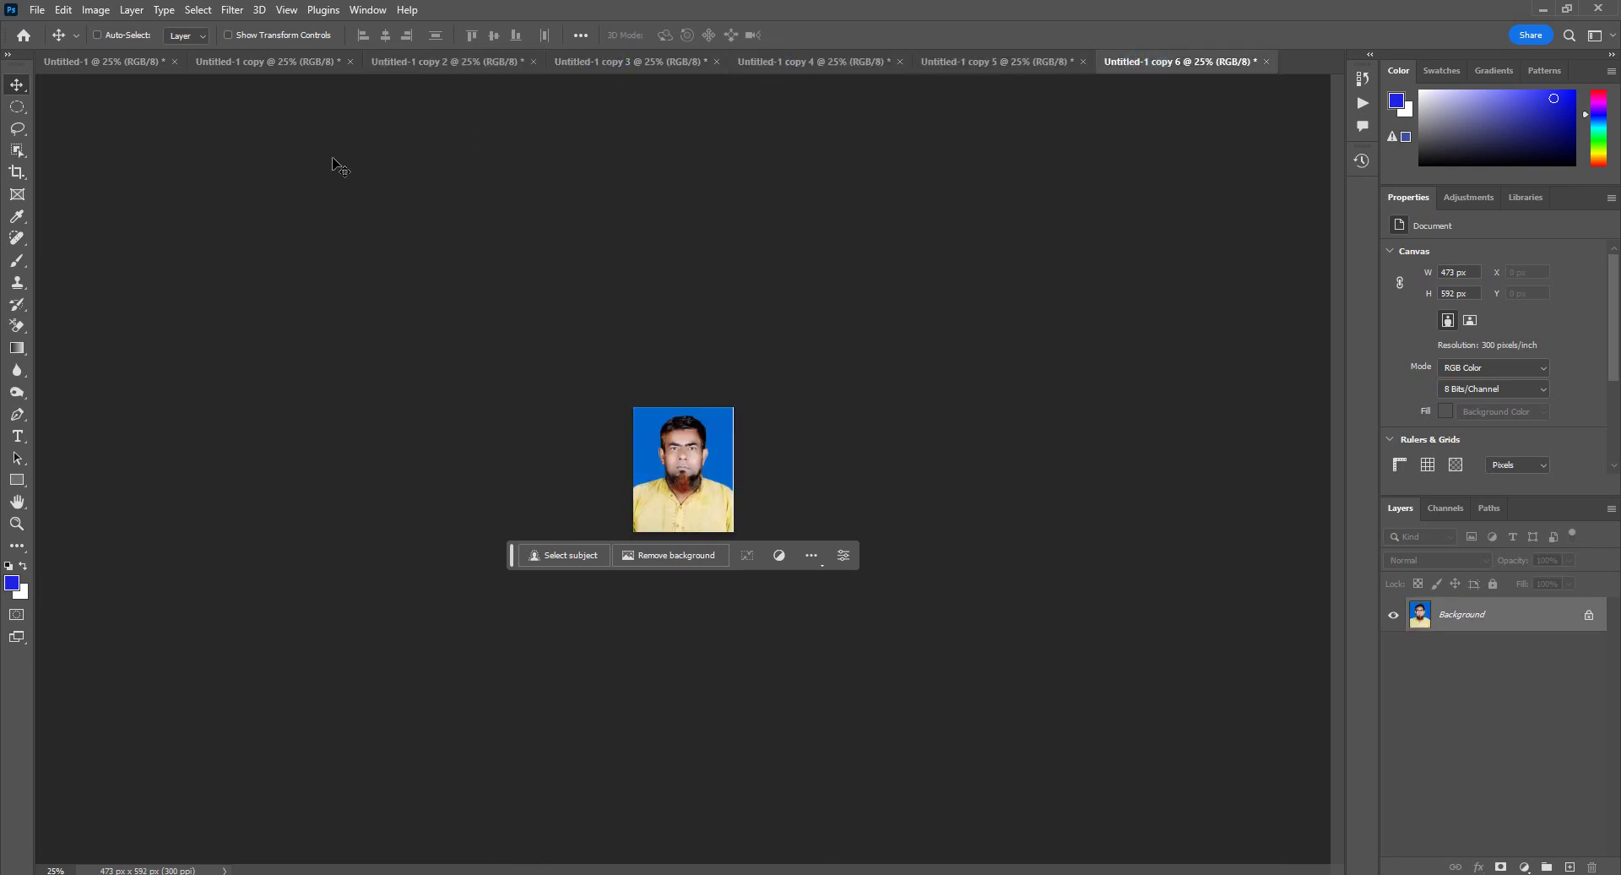
{"action": "left_click", "coordinate": [127, 63]}
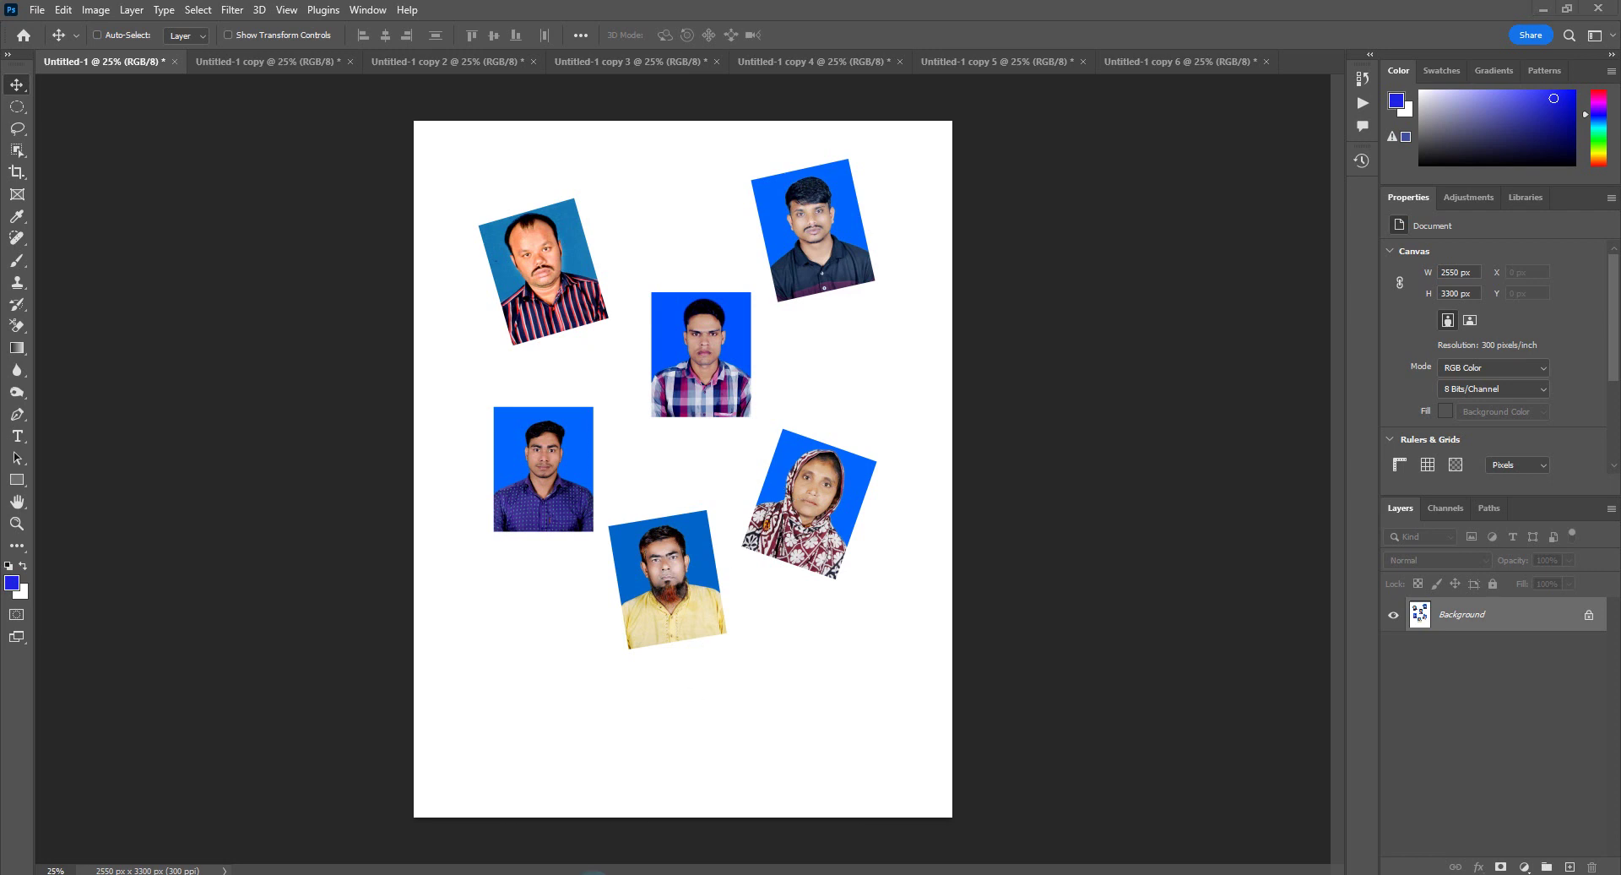
Step: Switch from Photoshop to the Google Meet call in Chrome via the taskbar
{"action": "left_click", "coordinate": [557, 830]}
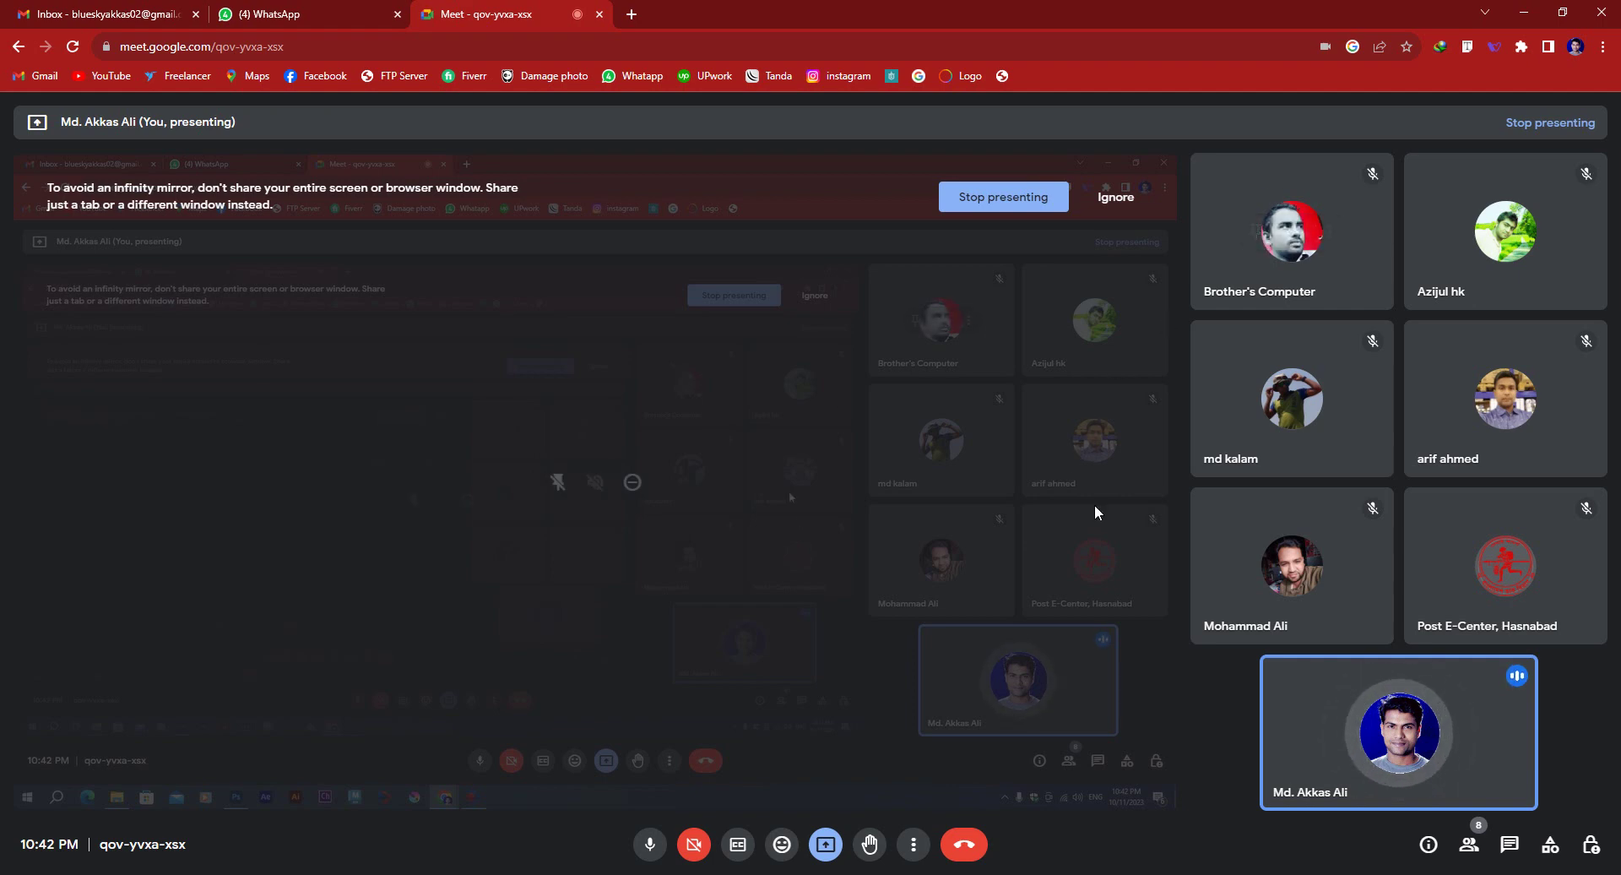
Step: Stop presenting in the Google Meet call
{"action": "left_click", "coordinate": [1011, 200]}
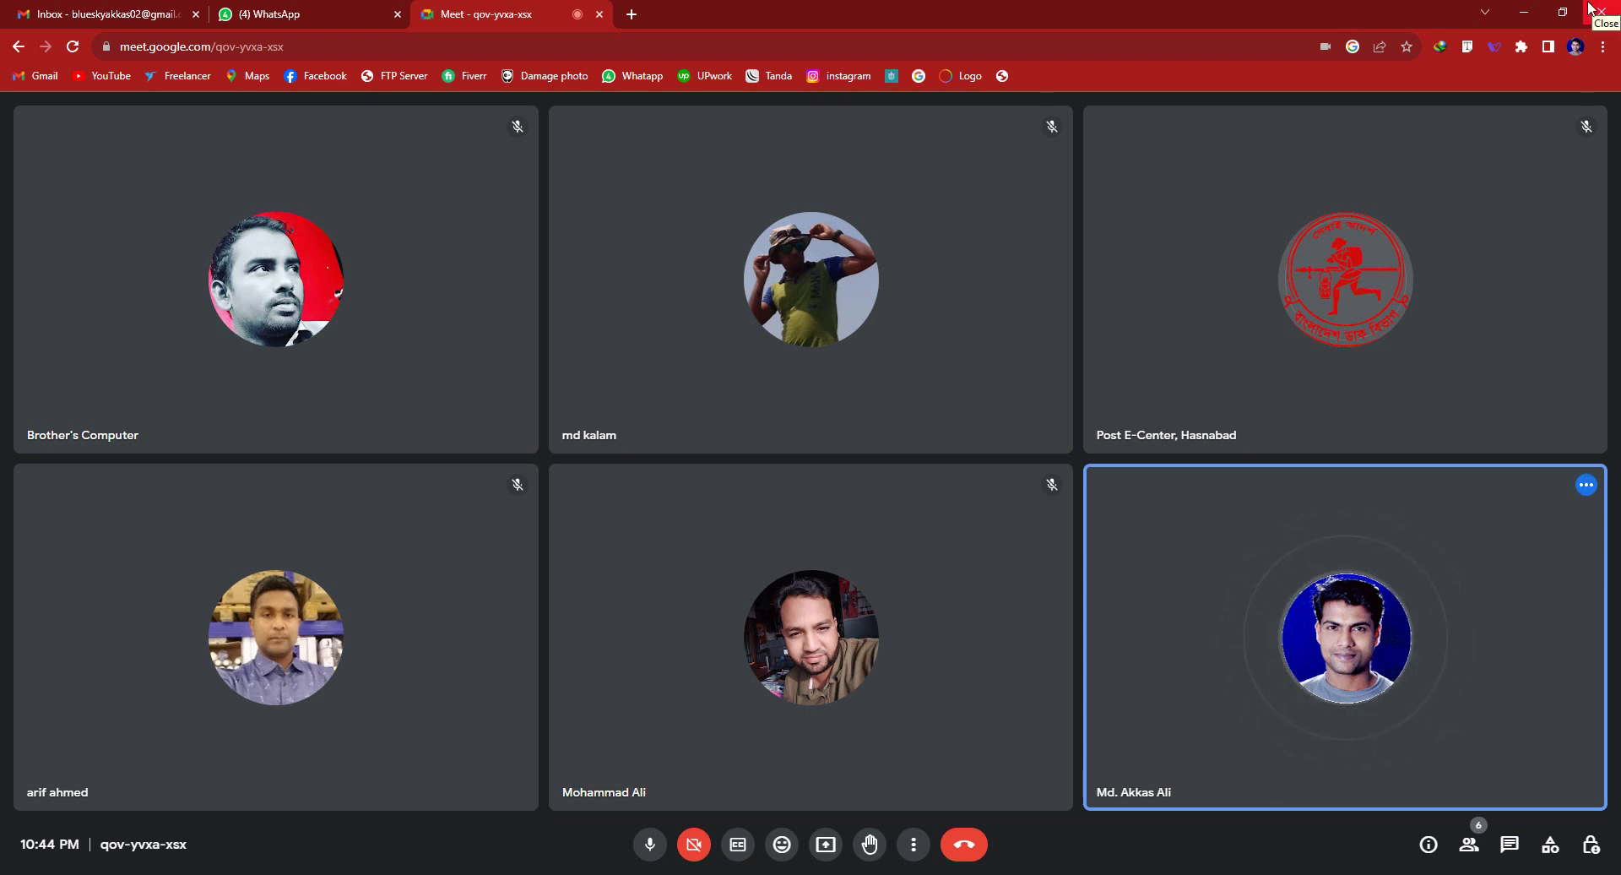
{"action": "mouse_move", "coordinate": [1400, 138]}
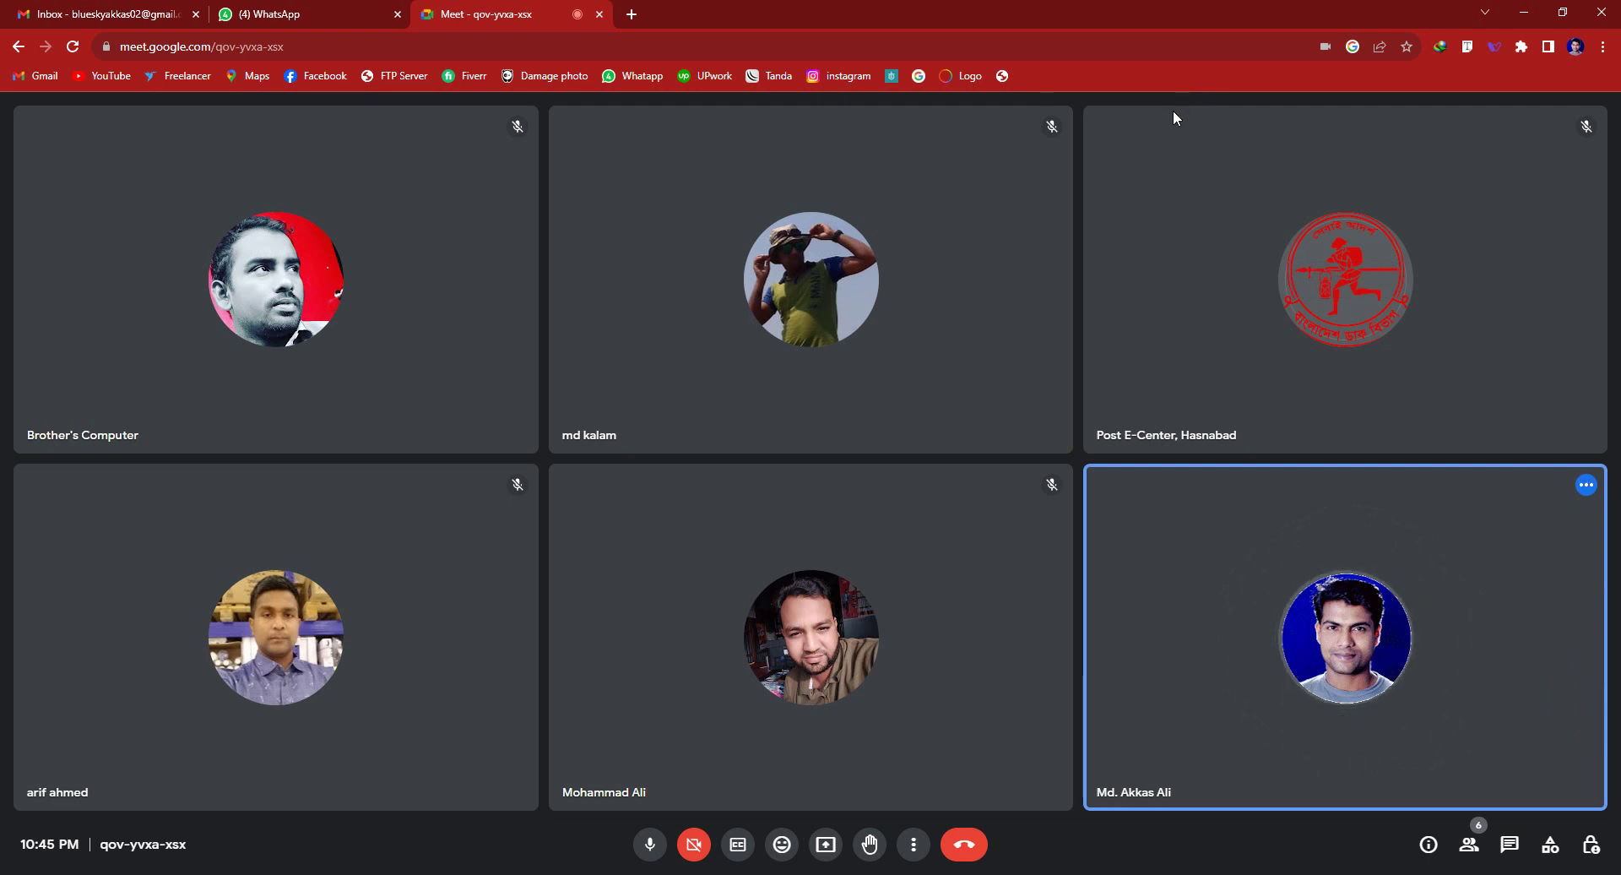
{"action": "mouse_move", "coordinate": [1232, 166]}
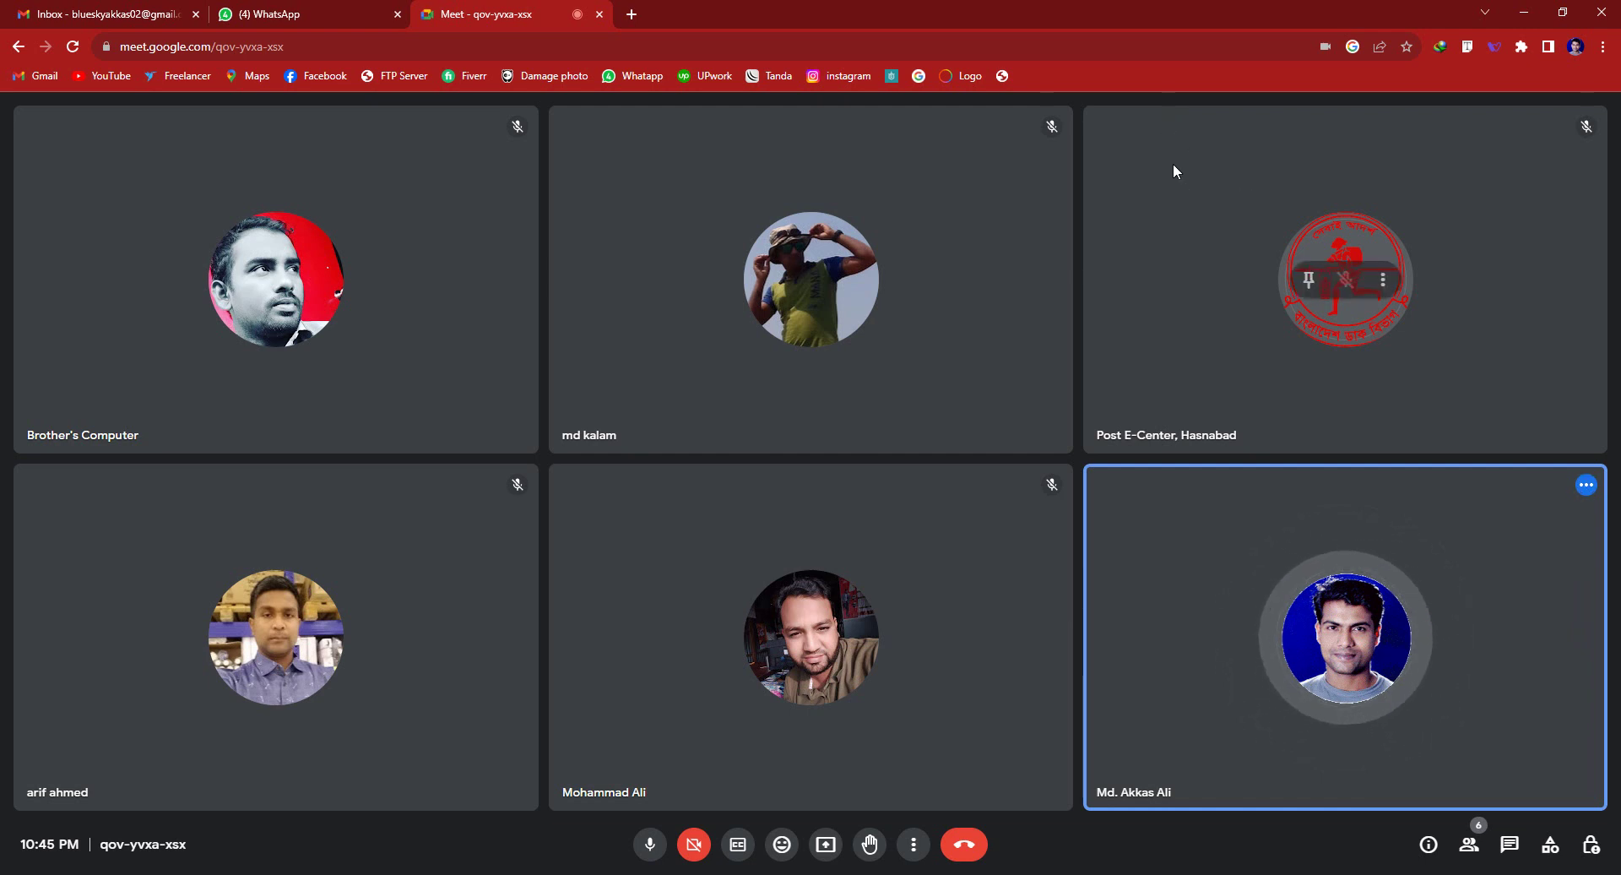